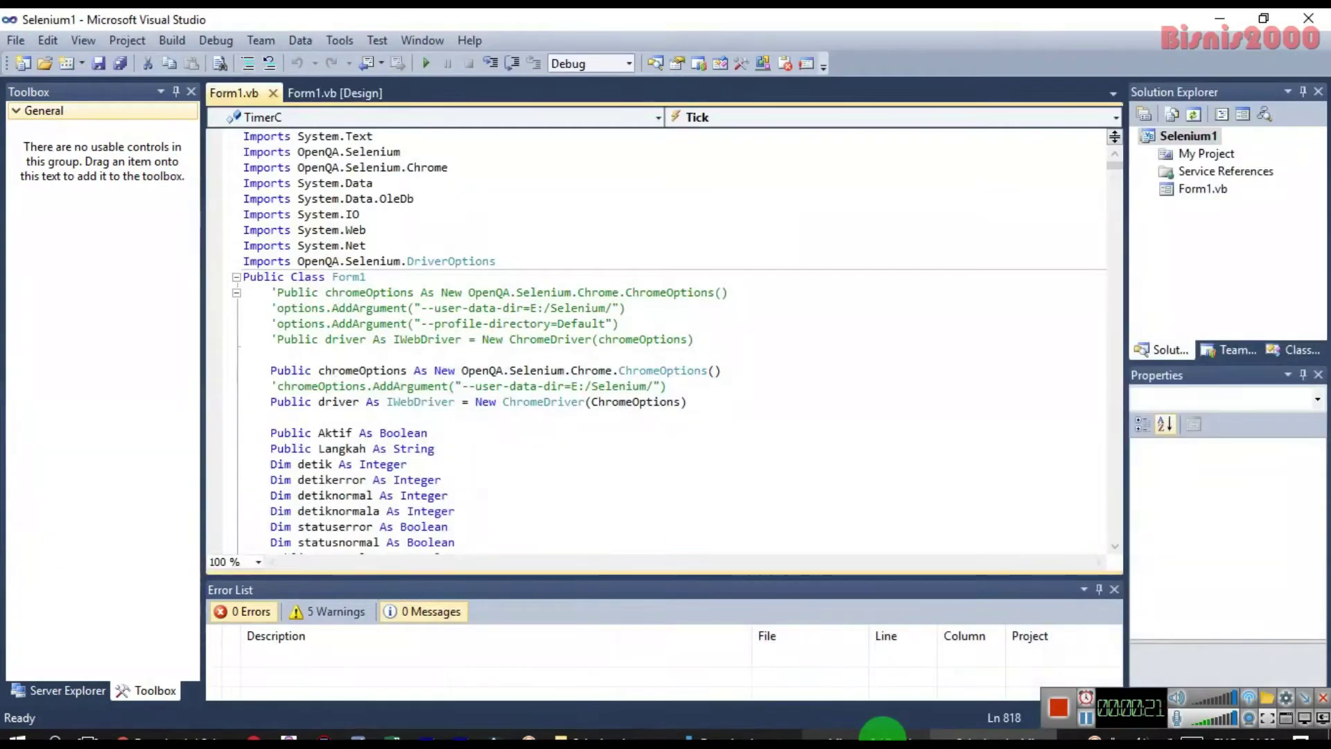
pyautogui.press('super+d')
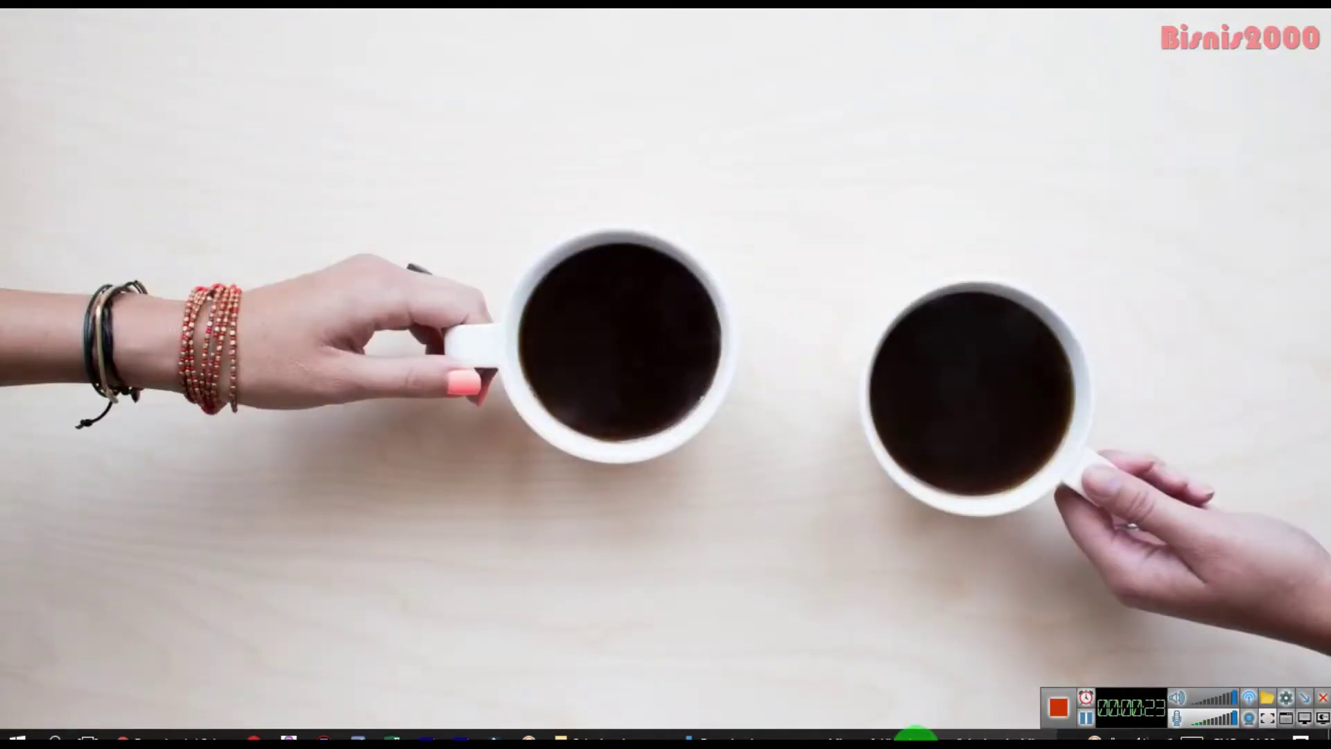
pyautogui.click(896, 736)
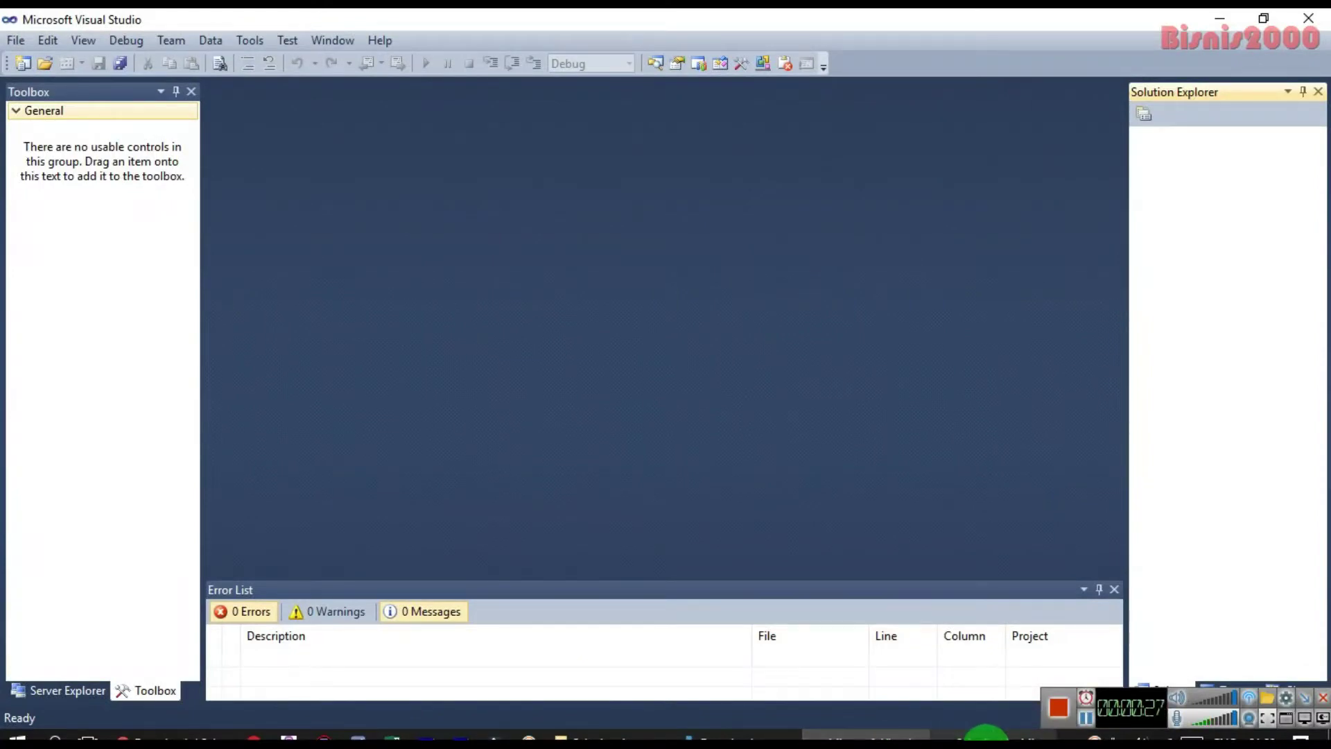
pyautogui.click(837, 736)
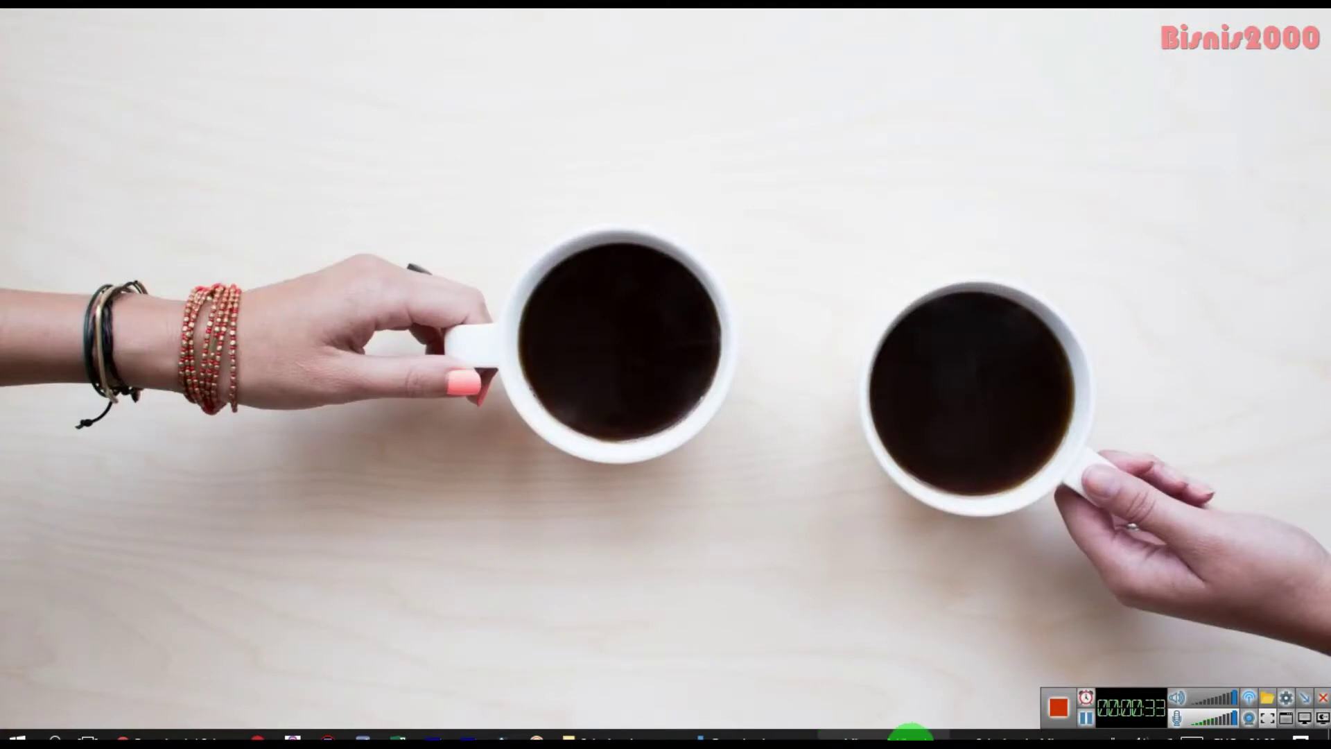
pyautogui.click(910, 736)
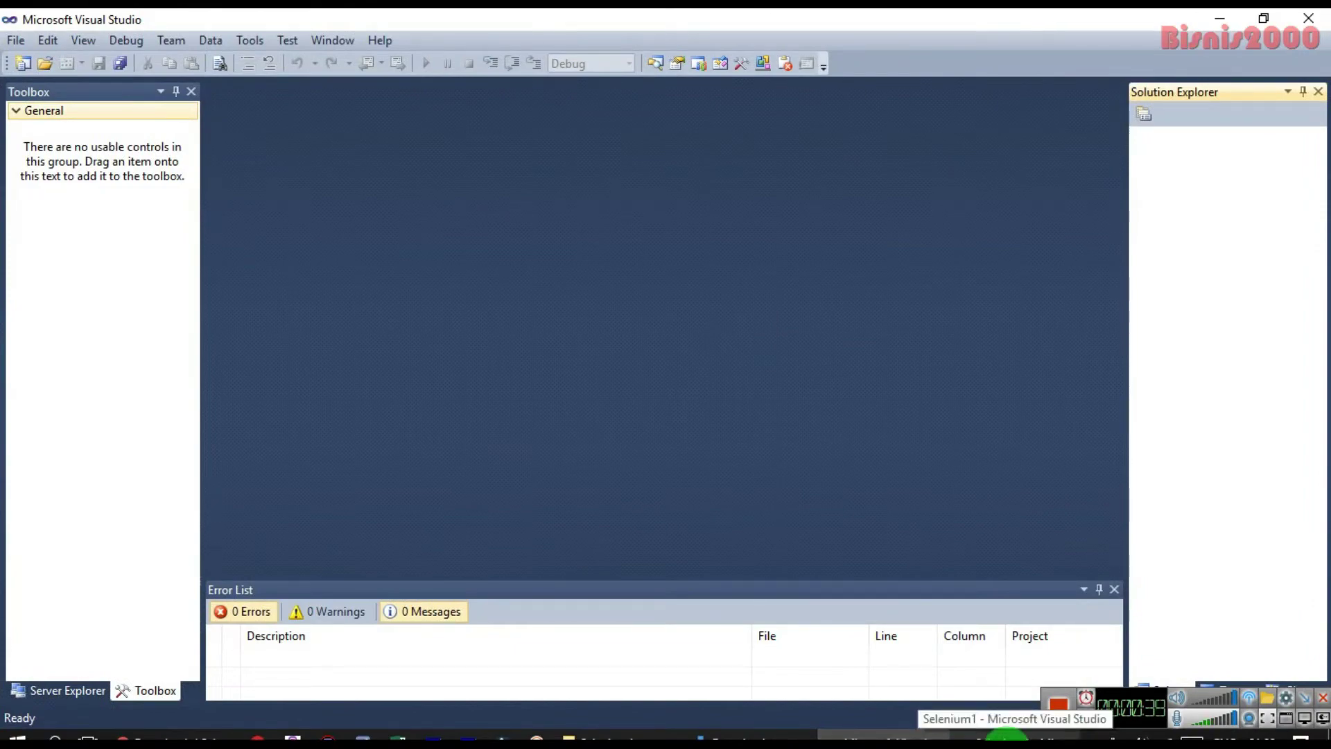
pyautogui.click(1007, 736)
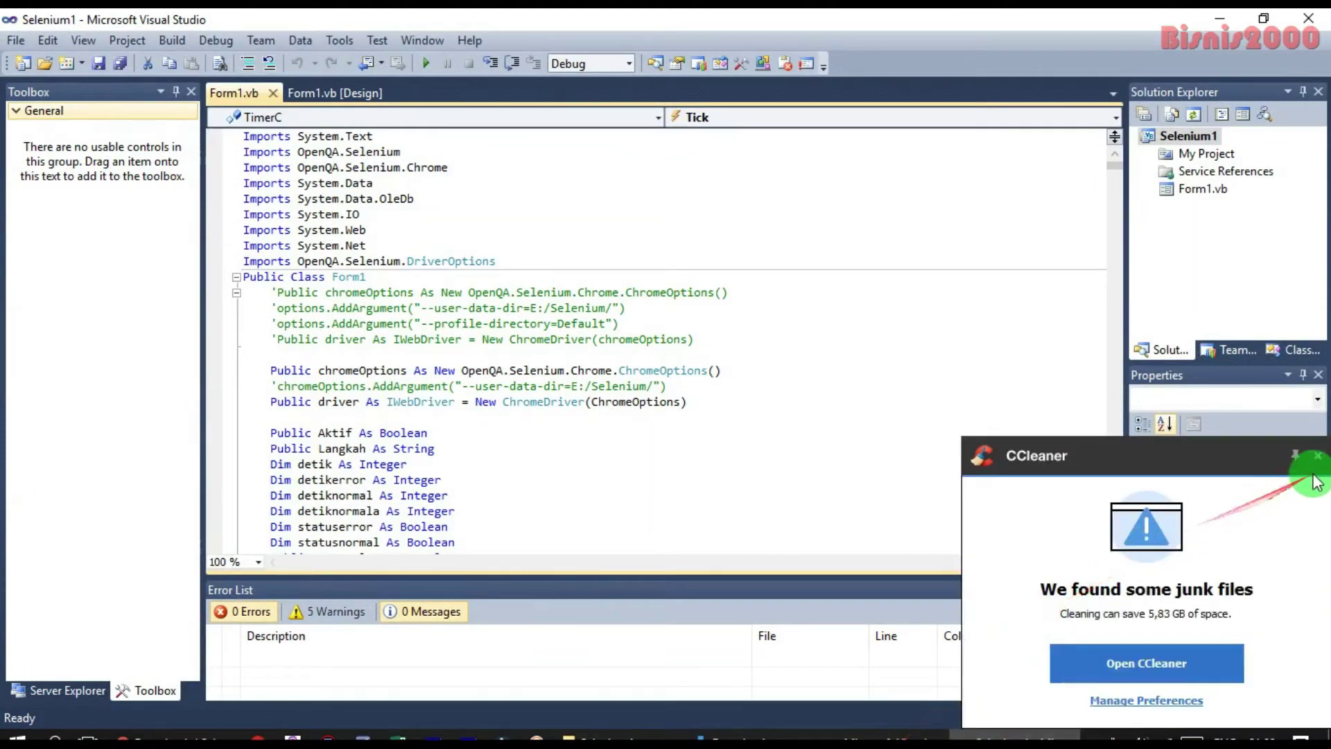
pyautogui.click(1317, 456)
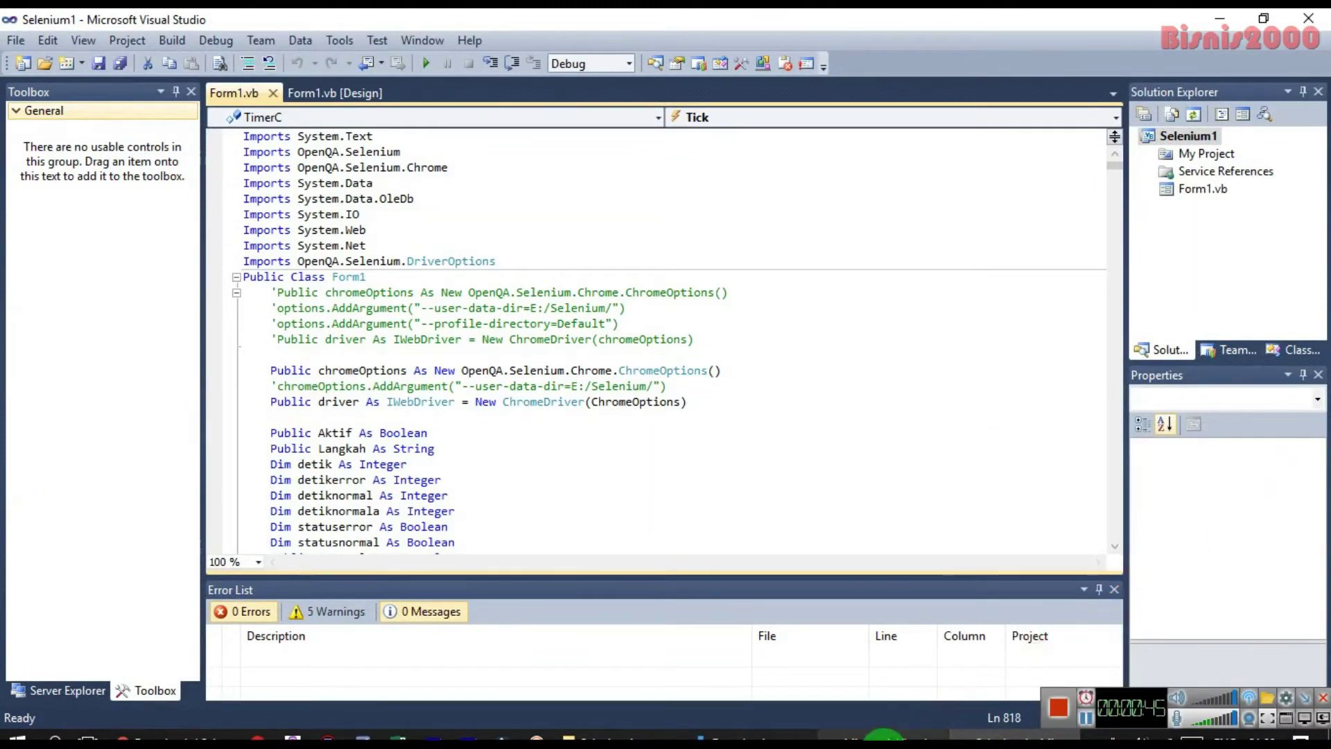
pyautogui.moveTo(881, 736)
pyautogui.click(853, 659)
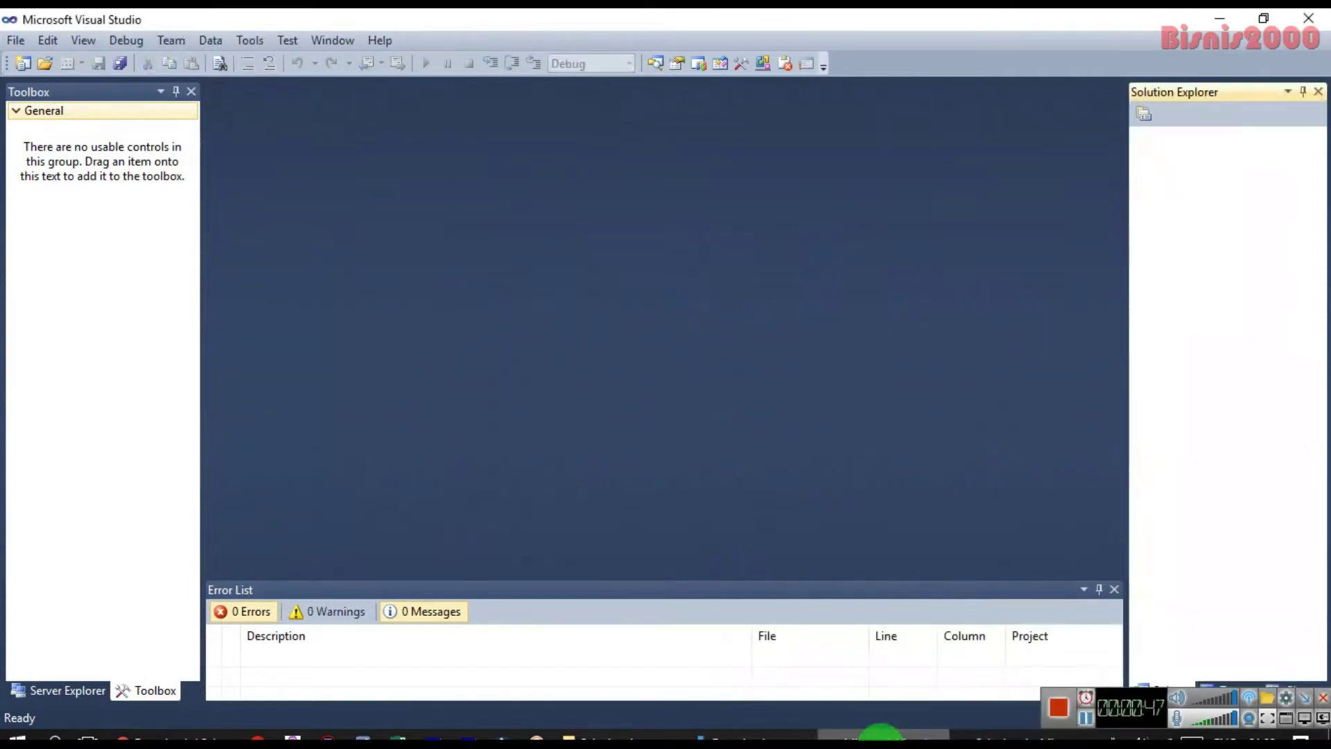
pyautogui.click(994, 740)
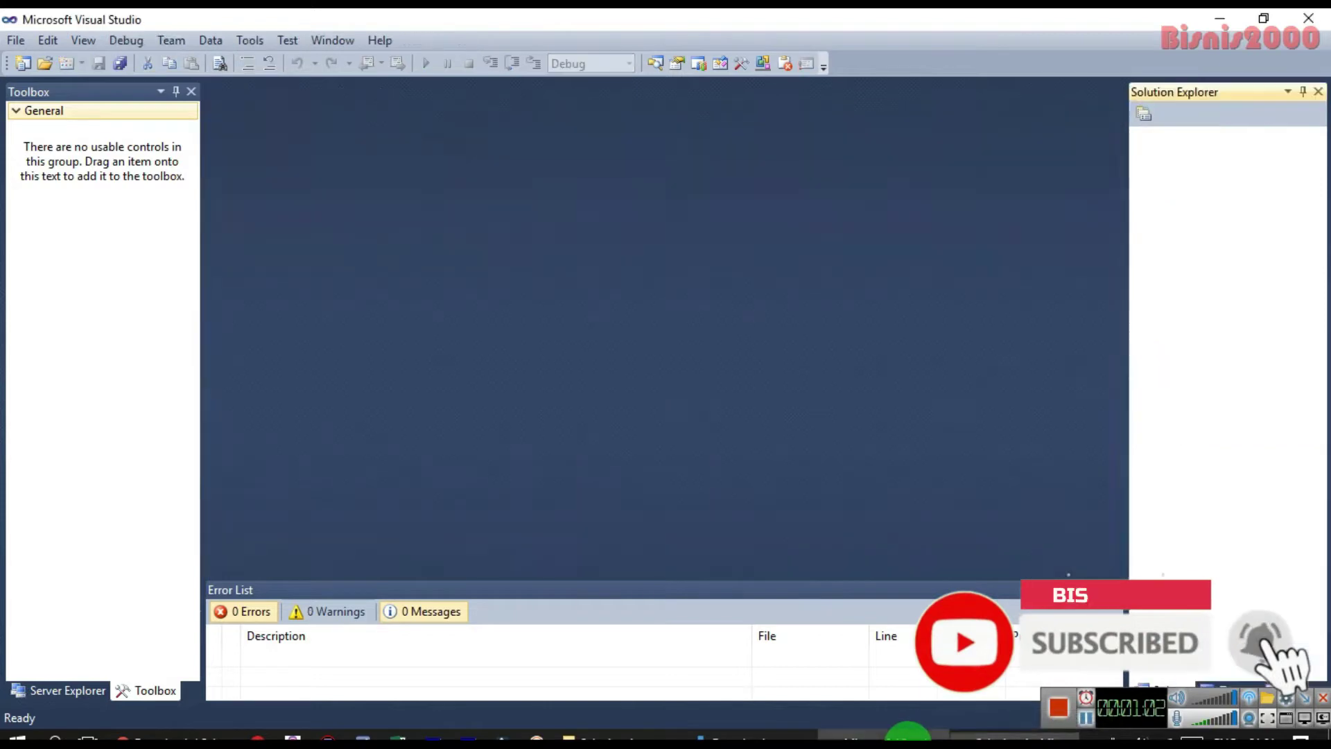
pyautogui.click(901, 735)
pyautogui.hotkey('alt', 'Tab')
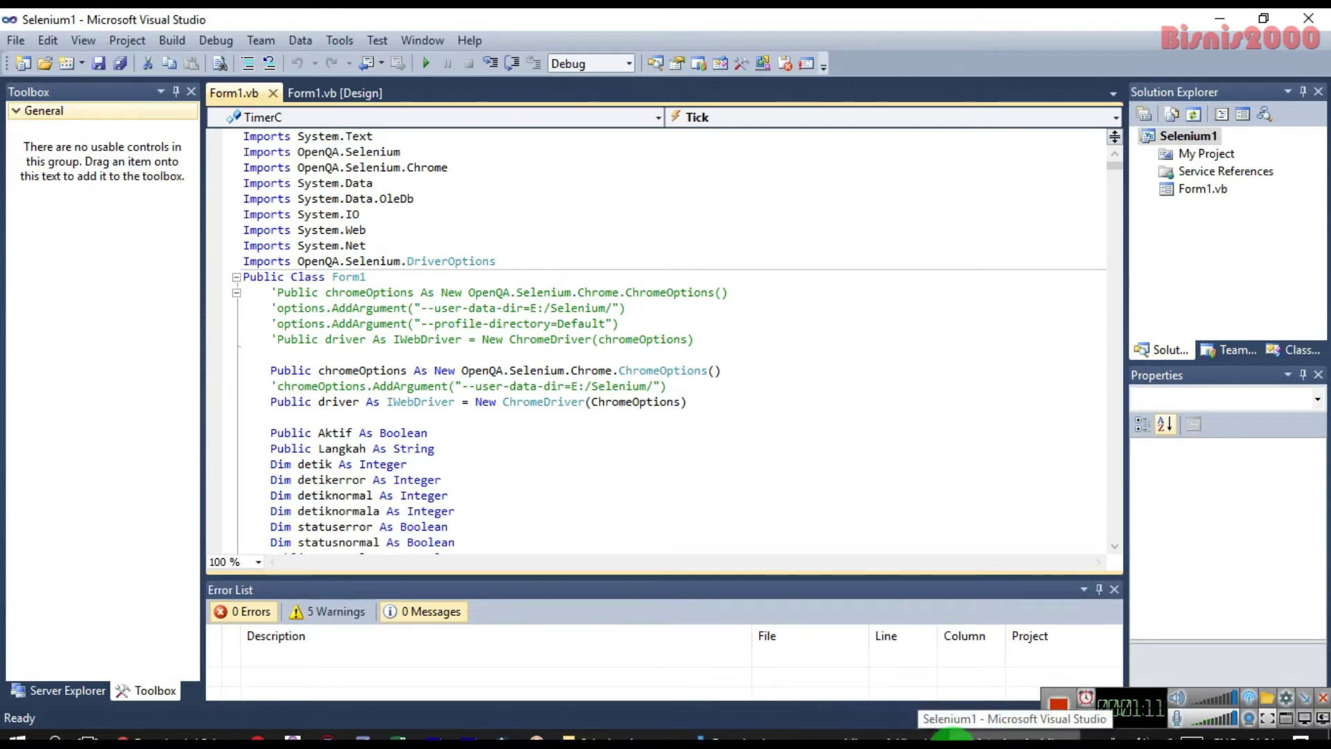
pyautogui.click(950, 736)
pyautogui.click(950, 736)
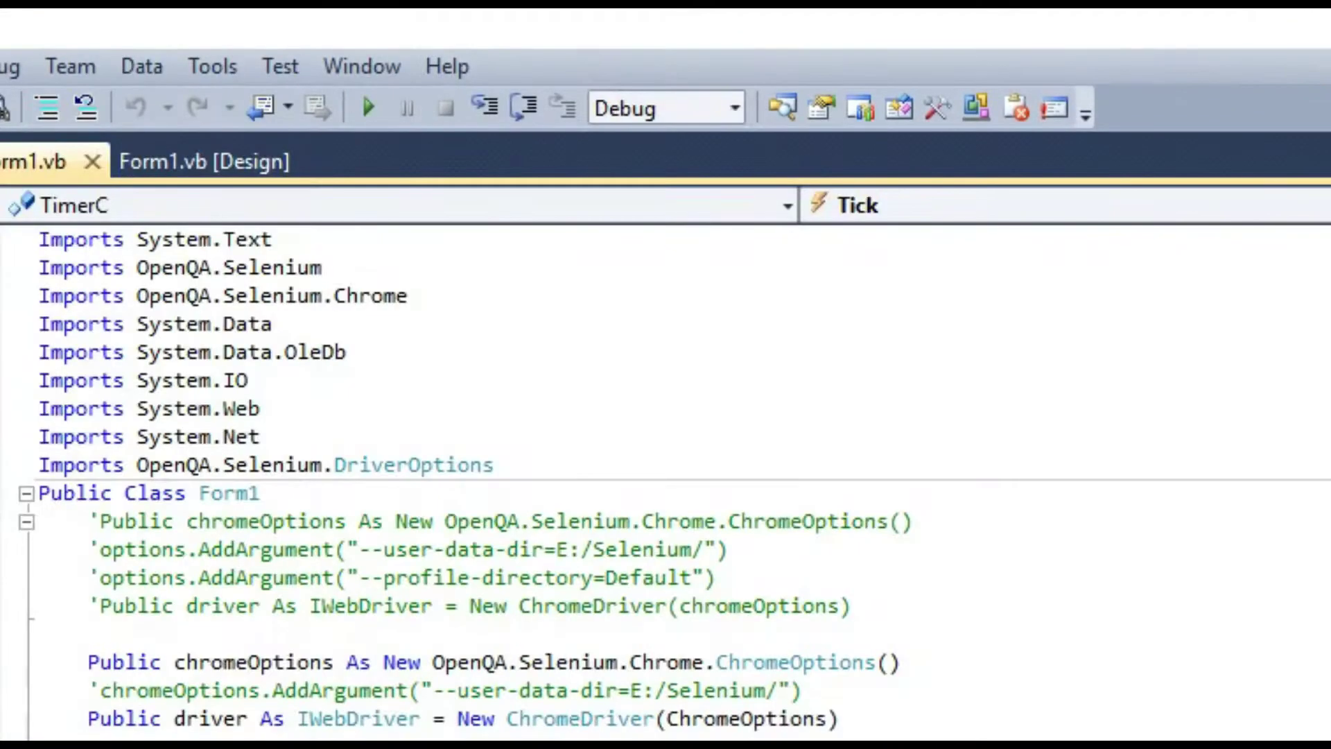
# Step: Check the installed Visual Studio and .NET Framework versions in the program's About information, working in the empty instance
pyautogui.click(751, 704)
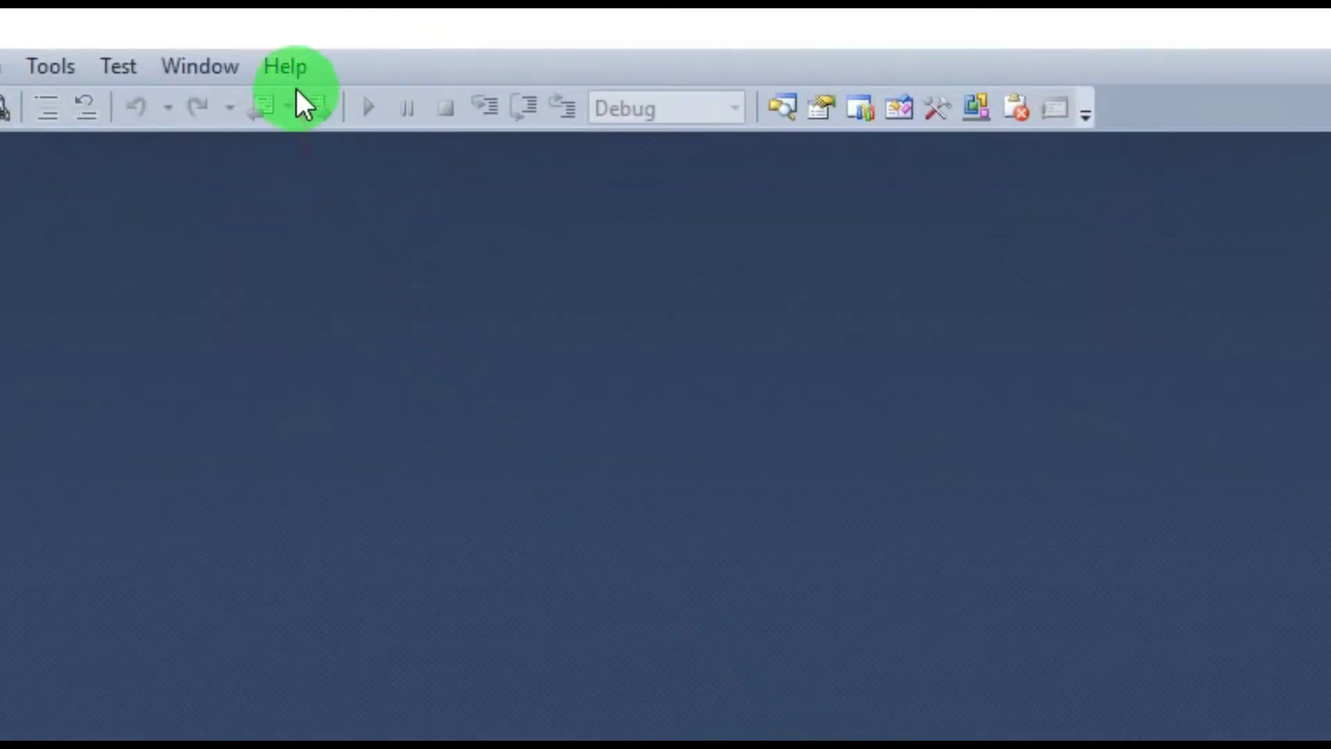
pyautogui.click(290, 67)
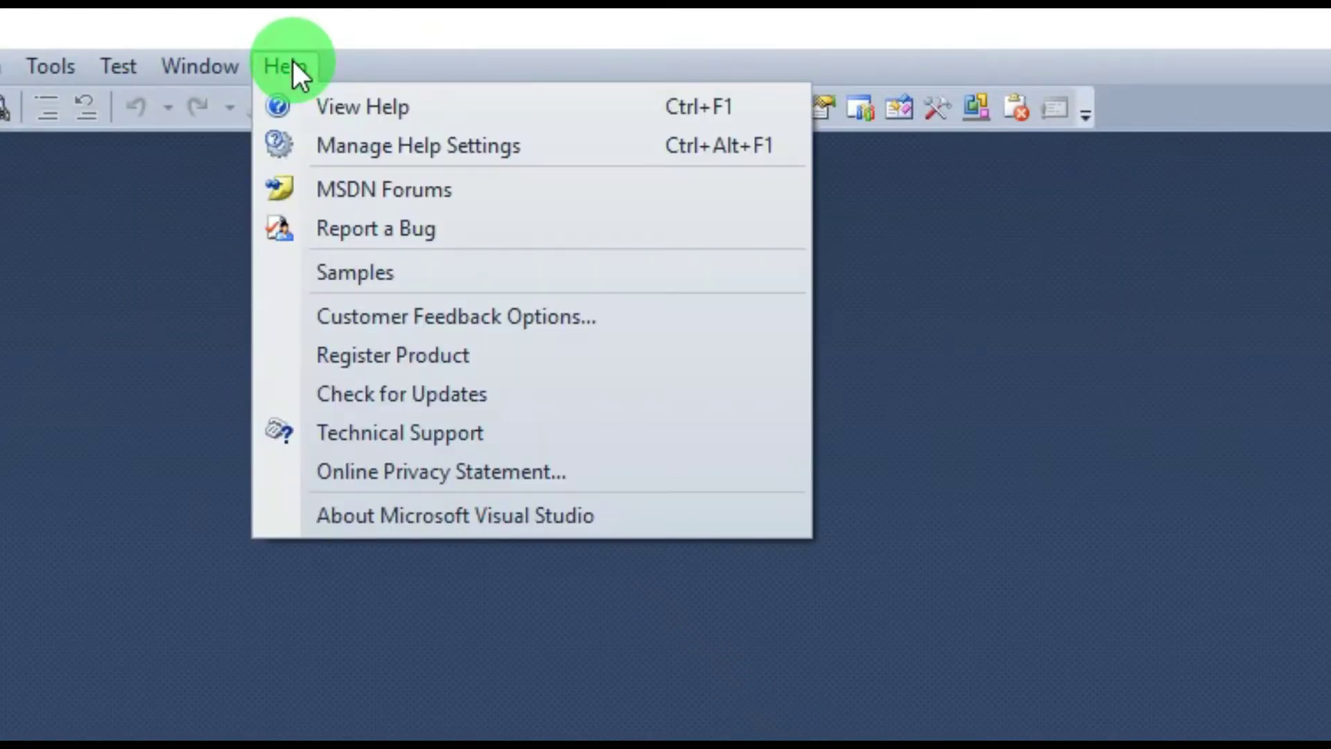
pyautogui.click(483, 520)
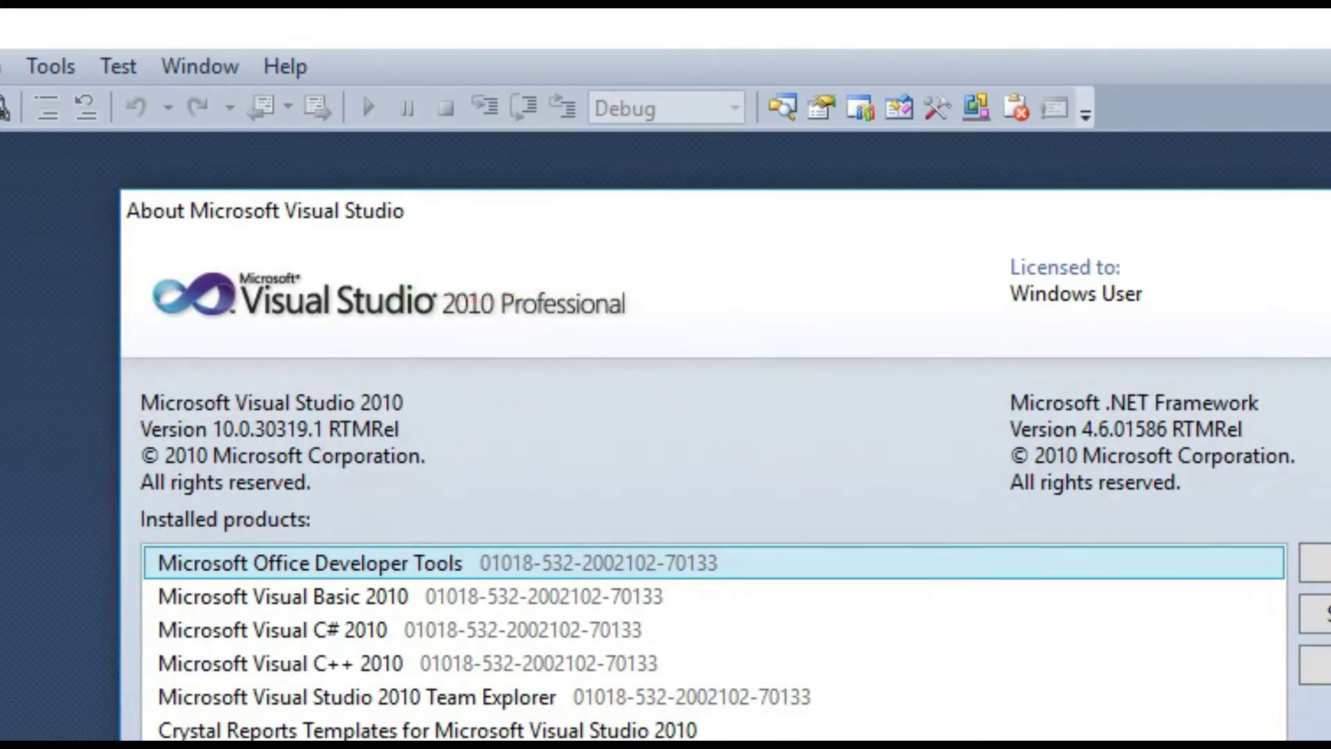
pyautogui.press('Escape')
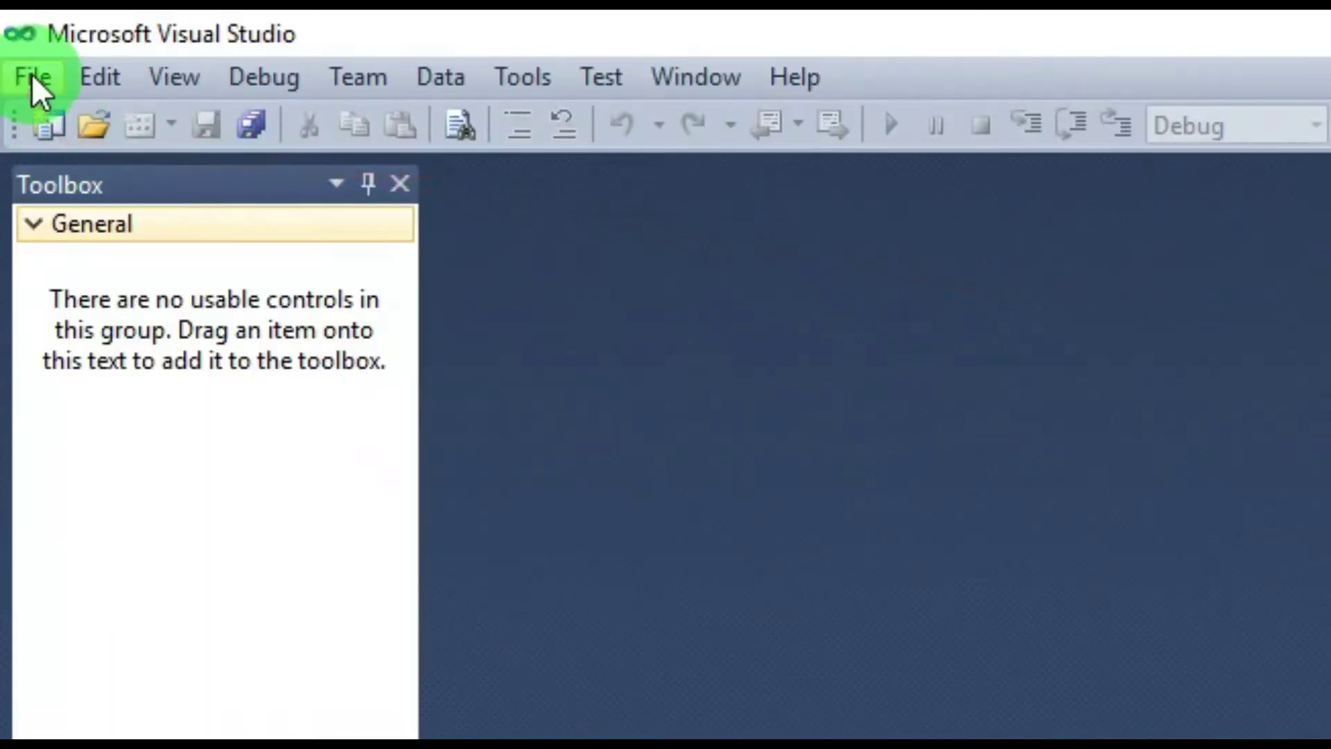
# Step: Create a new Visual Basic Windows Forms Application project targeting .NET Framework 4
pyautogui.click(31, 74)
pyautogui.click(89, 123)
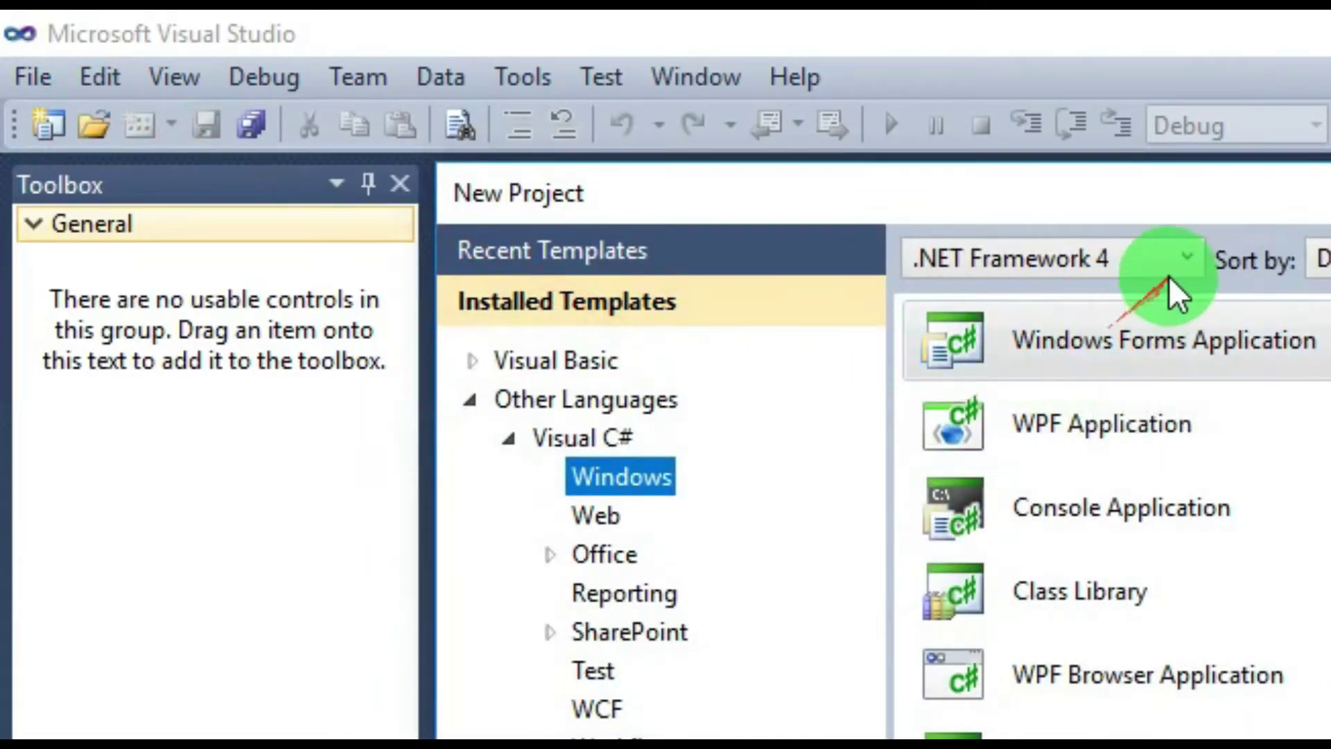
pyautogui.click(1187, 258)
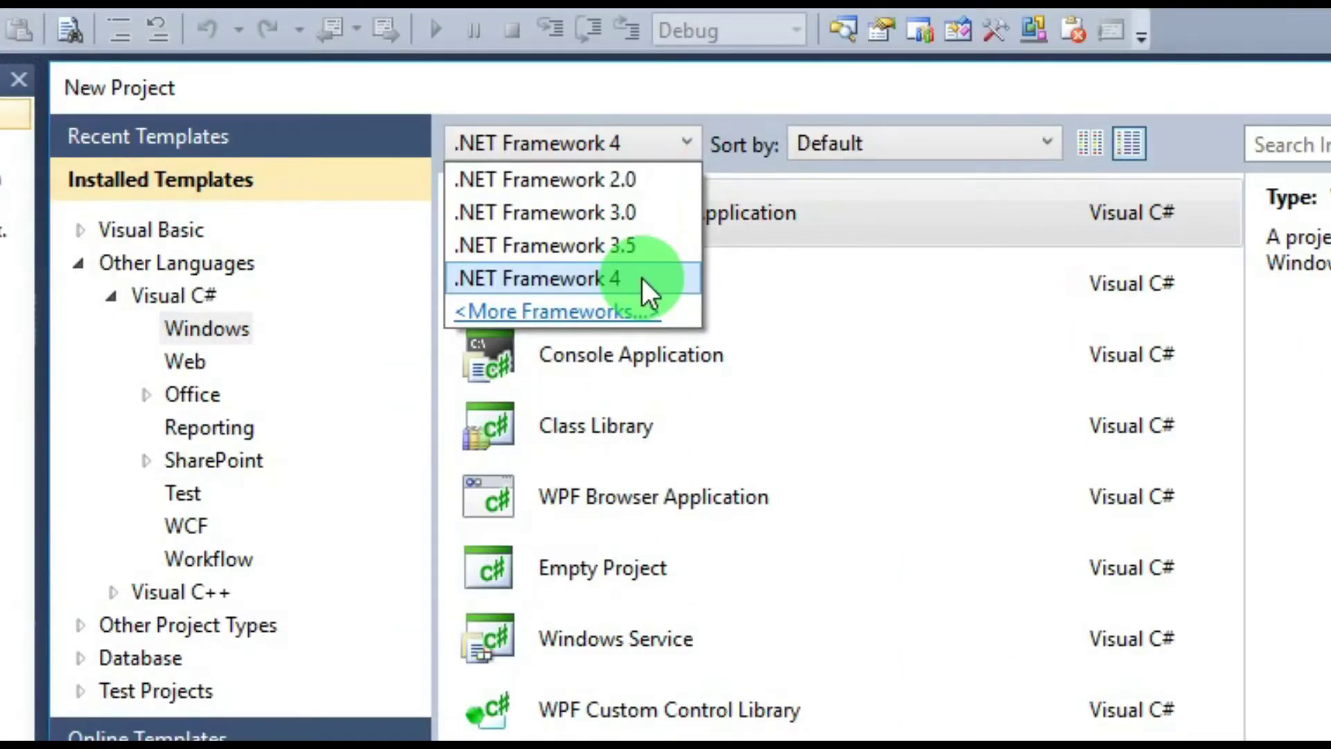
pyautogui.click(642, 278)
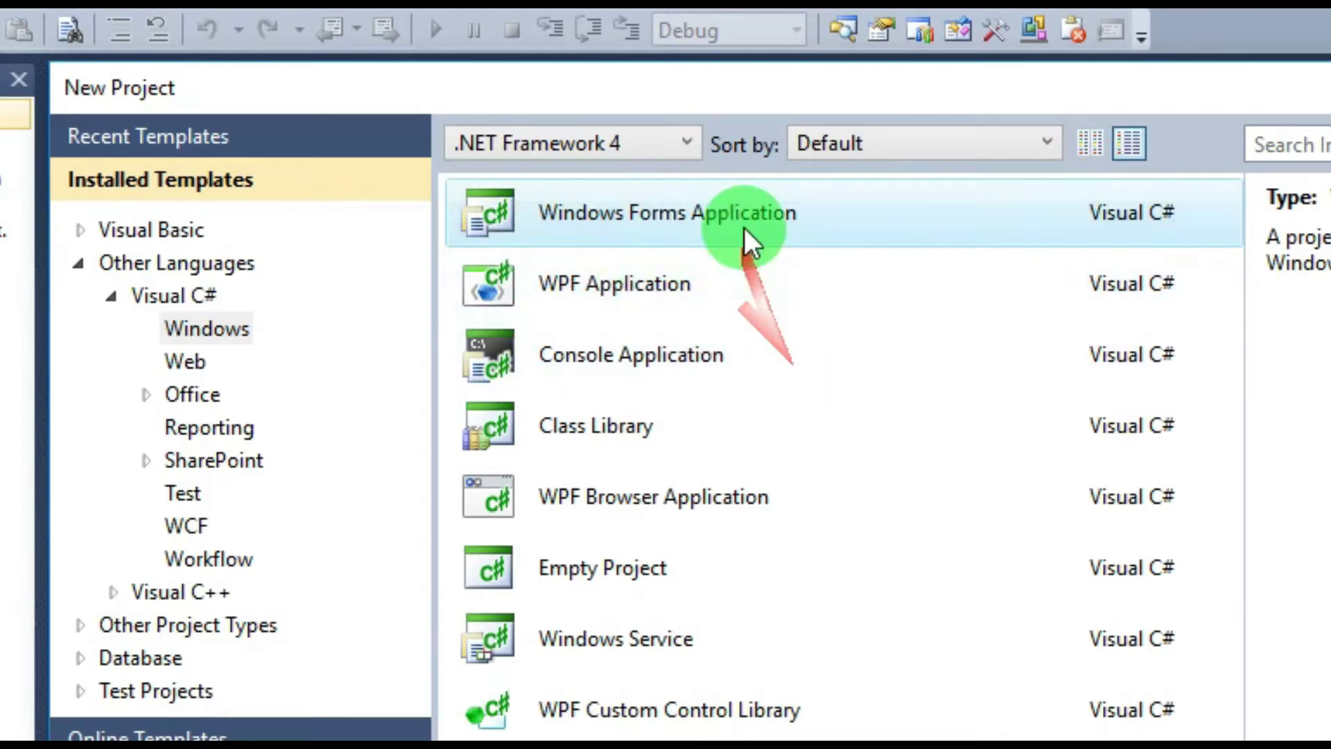
pyautogui.click(84, 233)
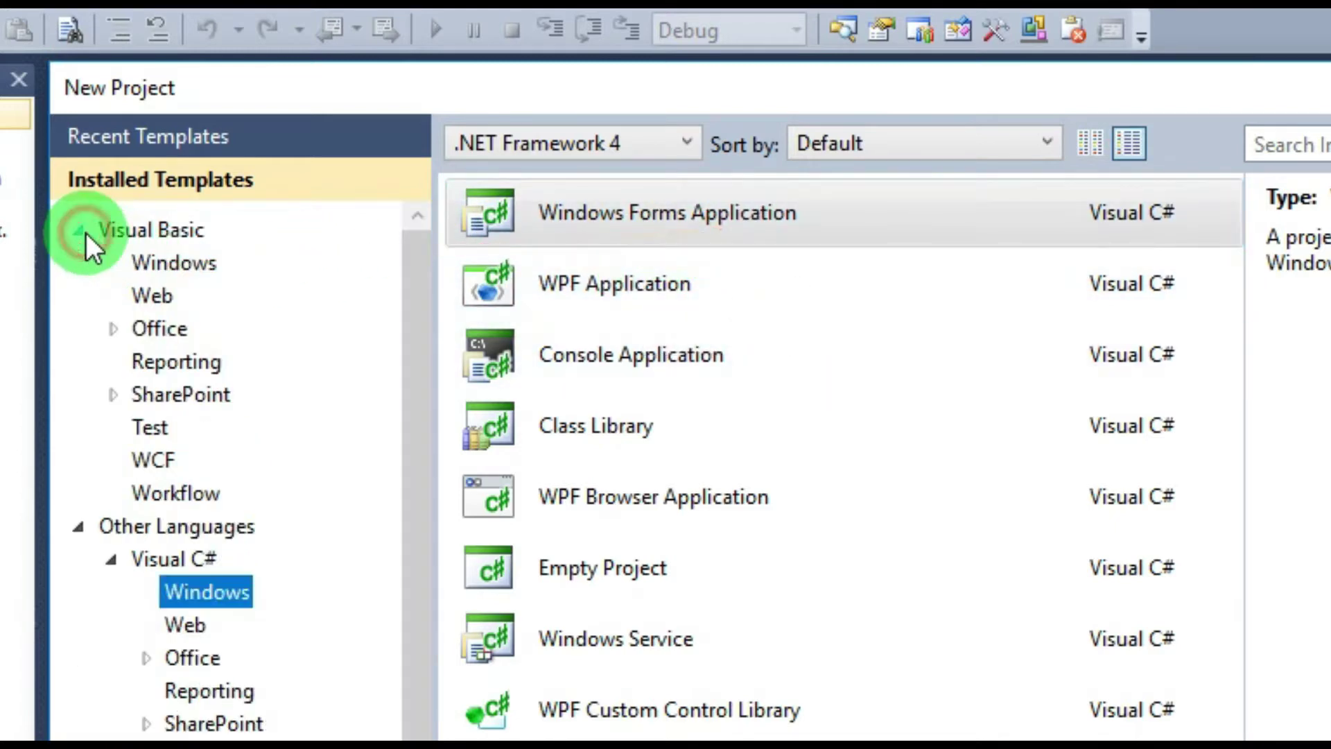
pyautogui.click(162, 226)
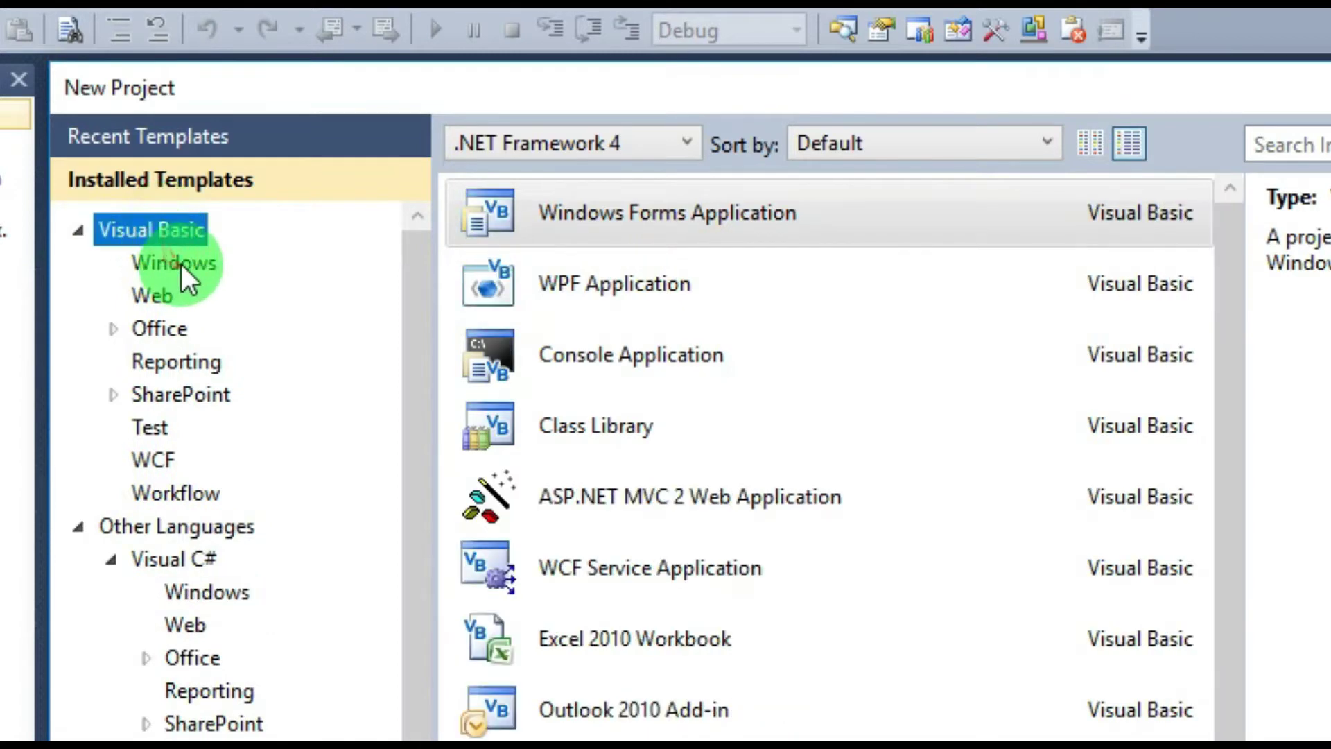
pyautogui.click(181, 263)
pyautogui.click(685, 228)
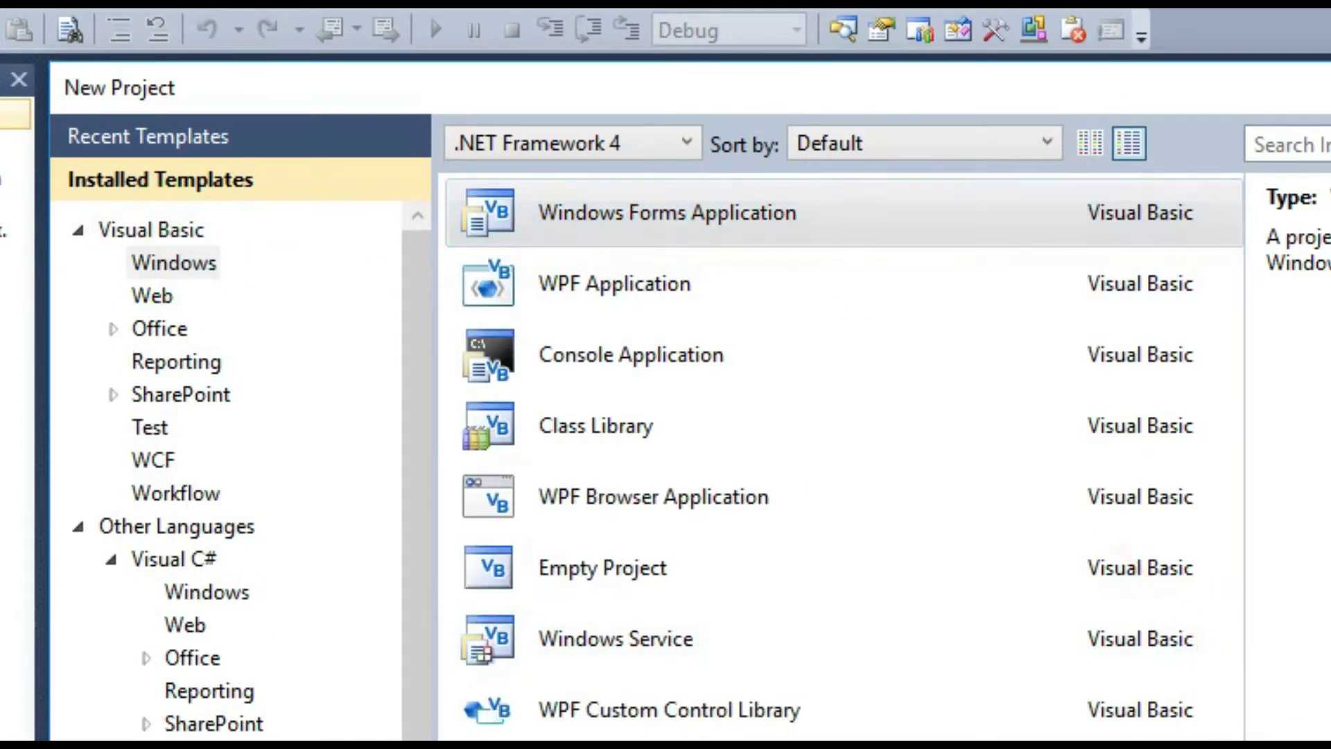
pyautogui.press('Return')
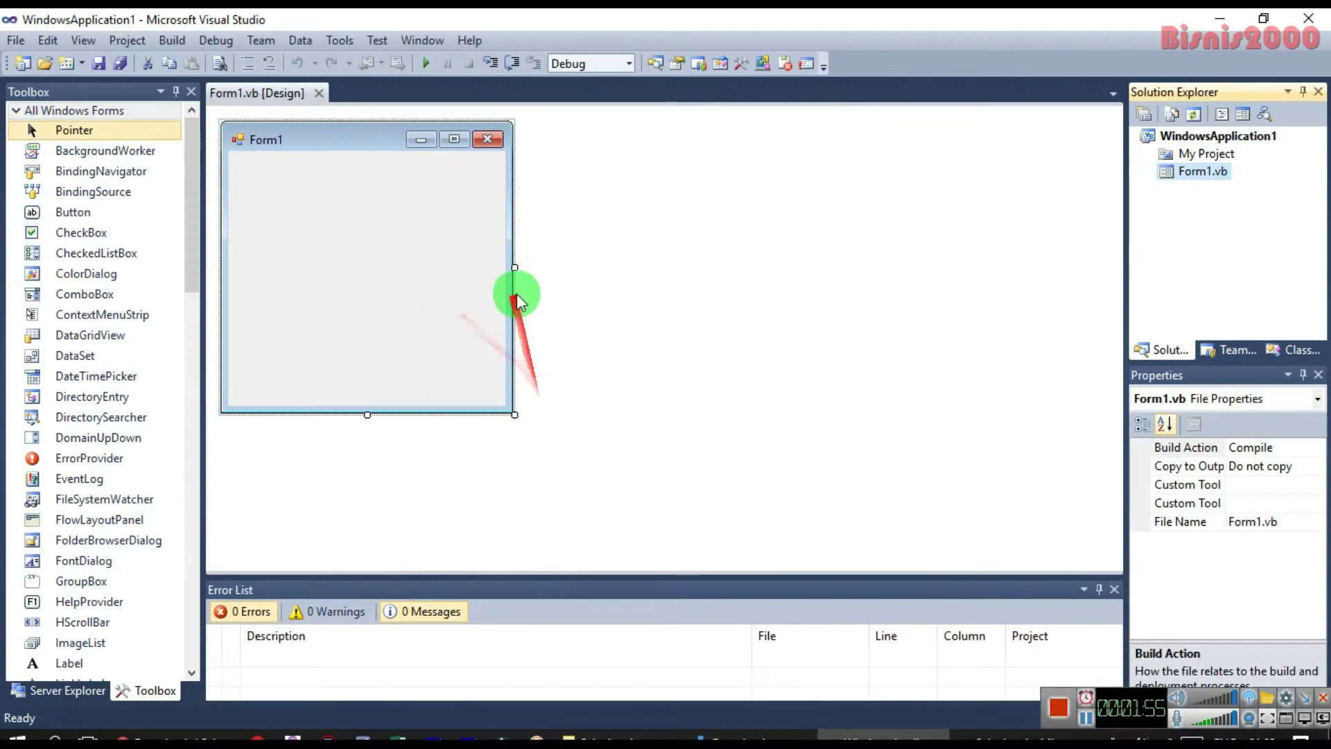
# Step: Resize Form1 in the designer, making it wider and slightly shorter
pyautogui.moveTo(517, 271); pyautogui.dragTo(590, 270)
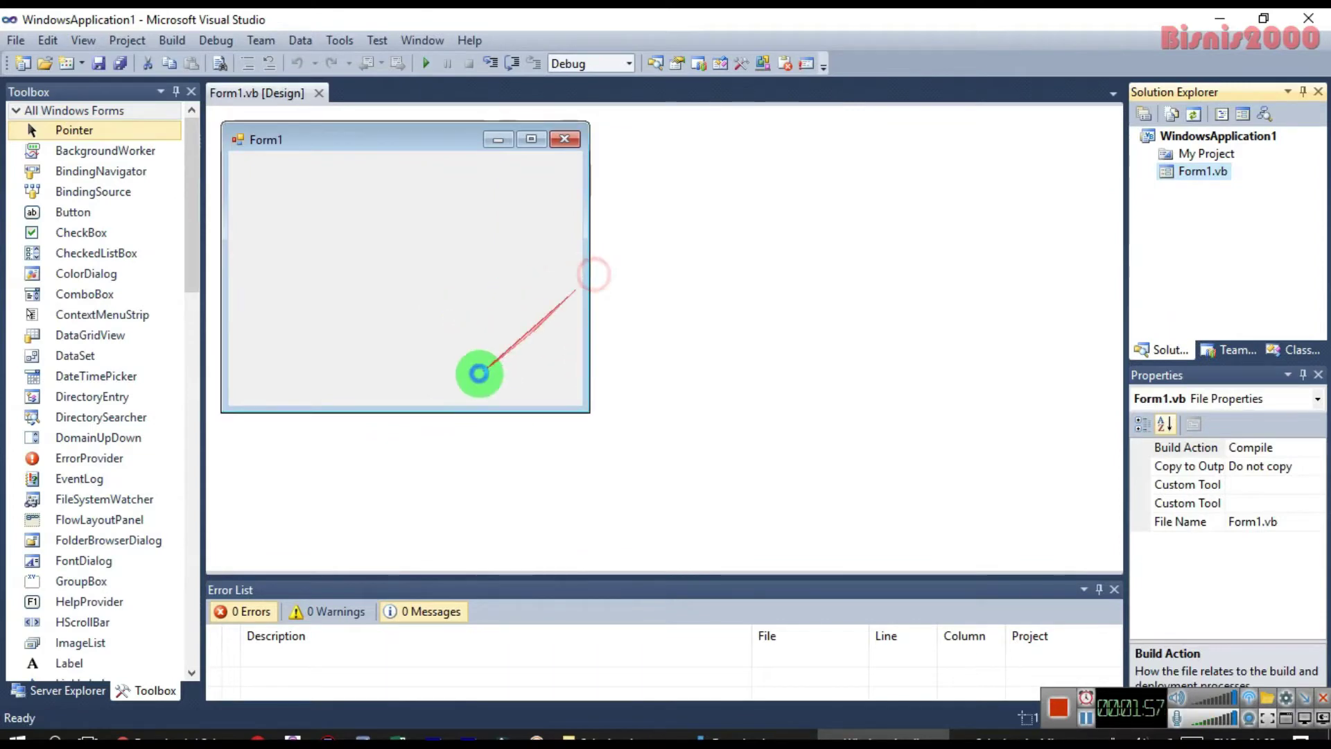
pyautogui.moveTo(407, 411); pyautogui.dragTo(412, 394)
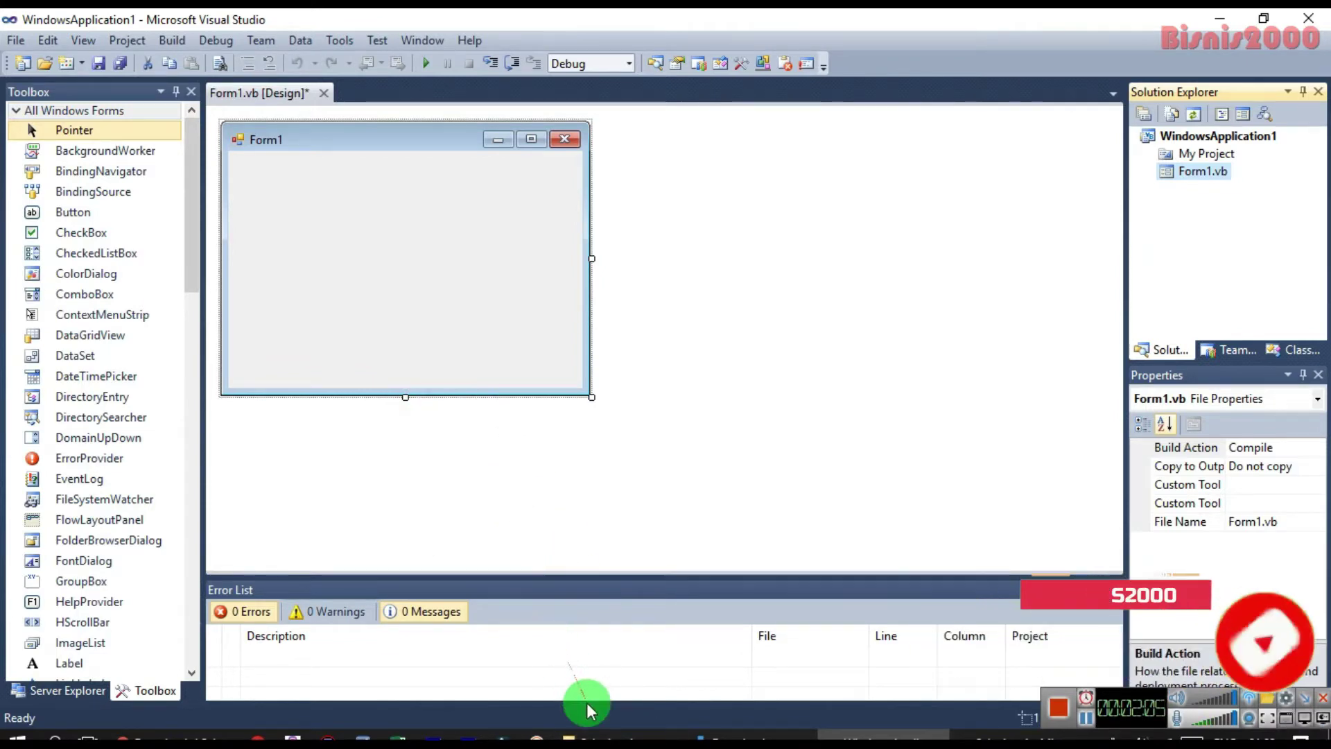
pyautogui.click(616, 735)
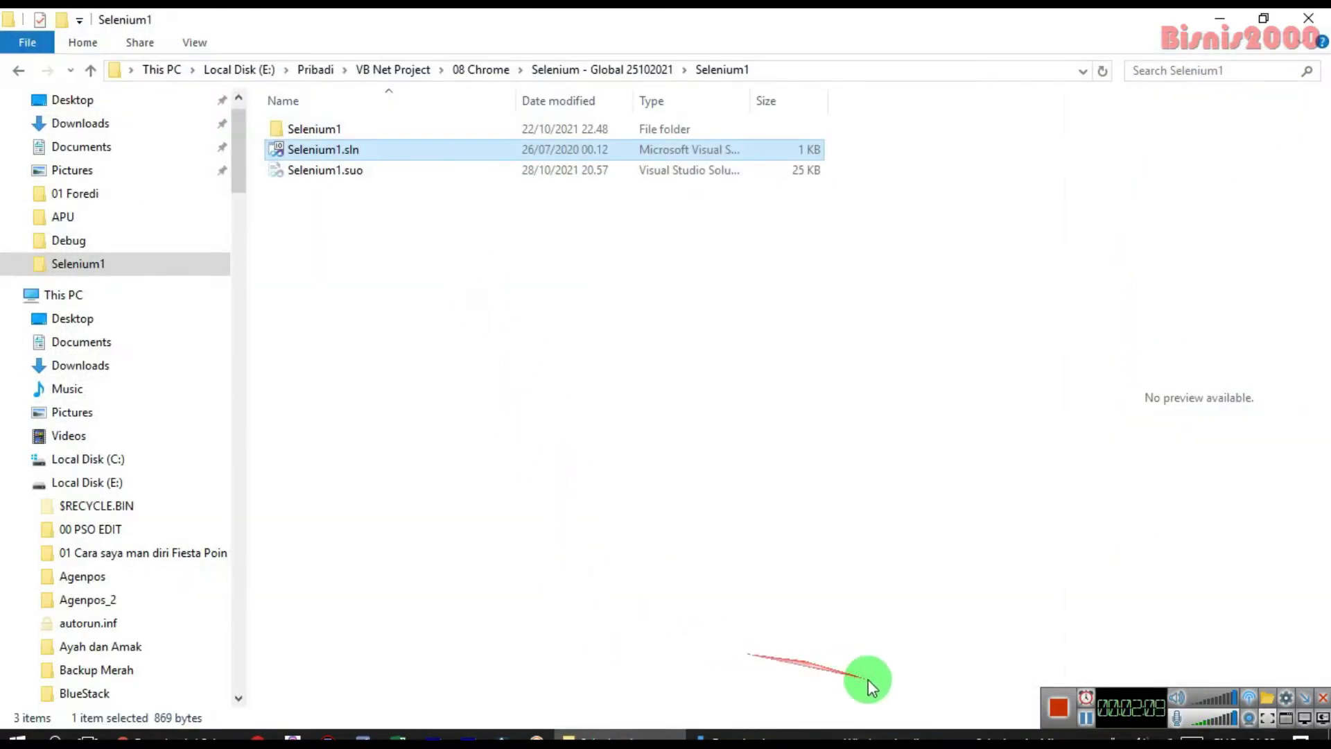
pyautogui.click(900, 734)
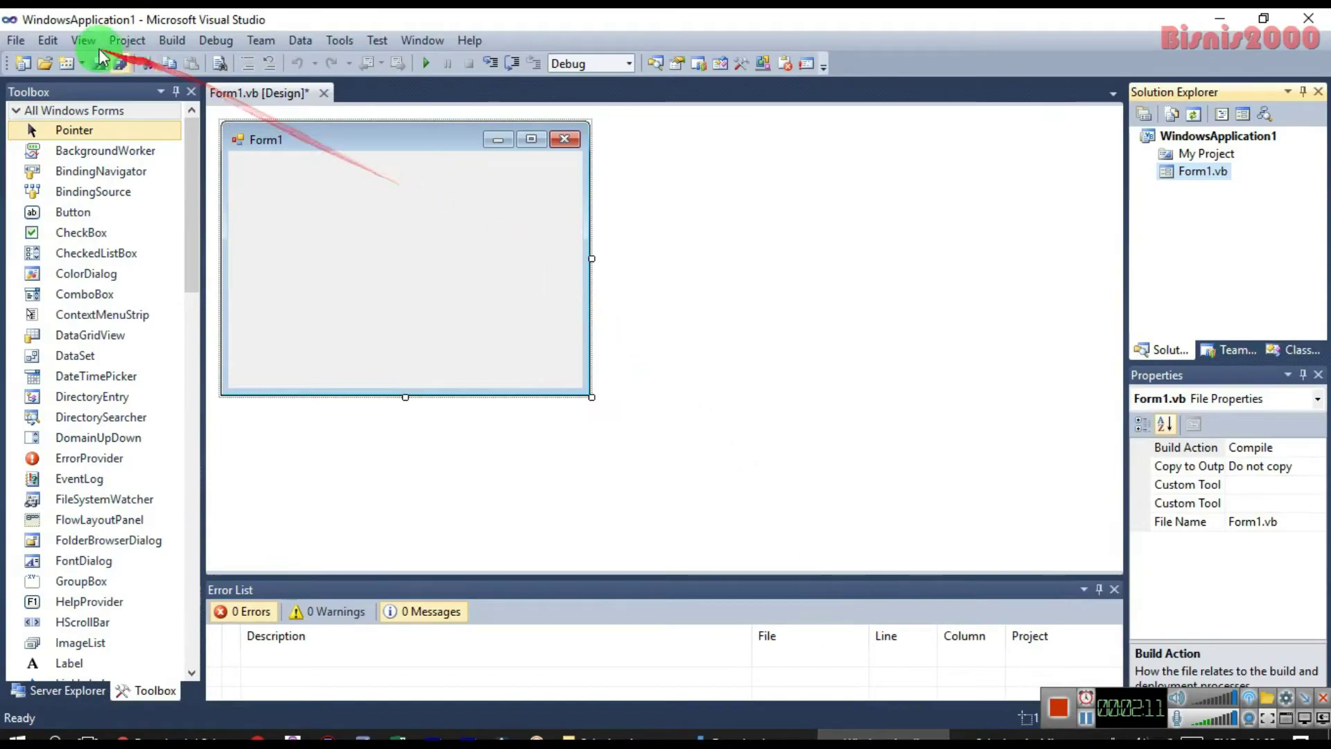
# Step: Start saving the project and browse to the 10 Selenium folder inside VB Net Project as its location
pyautogui.click(15, 41)
pyautogui.click(56, 310)
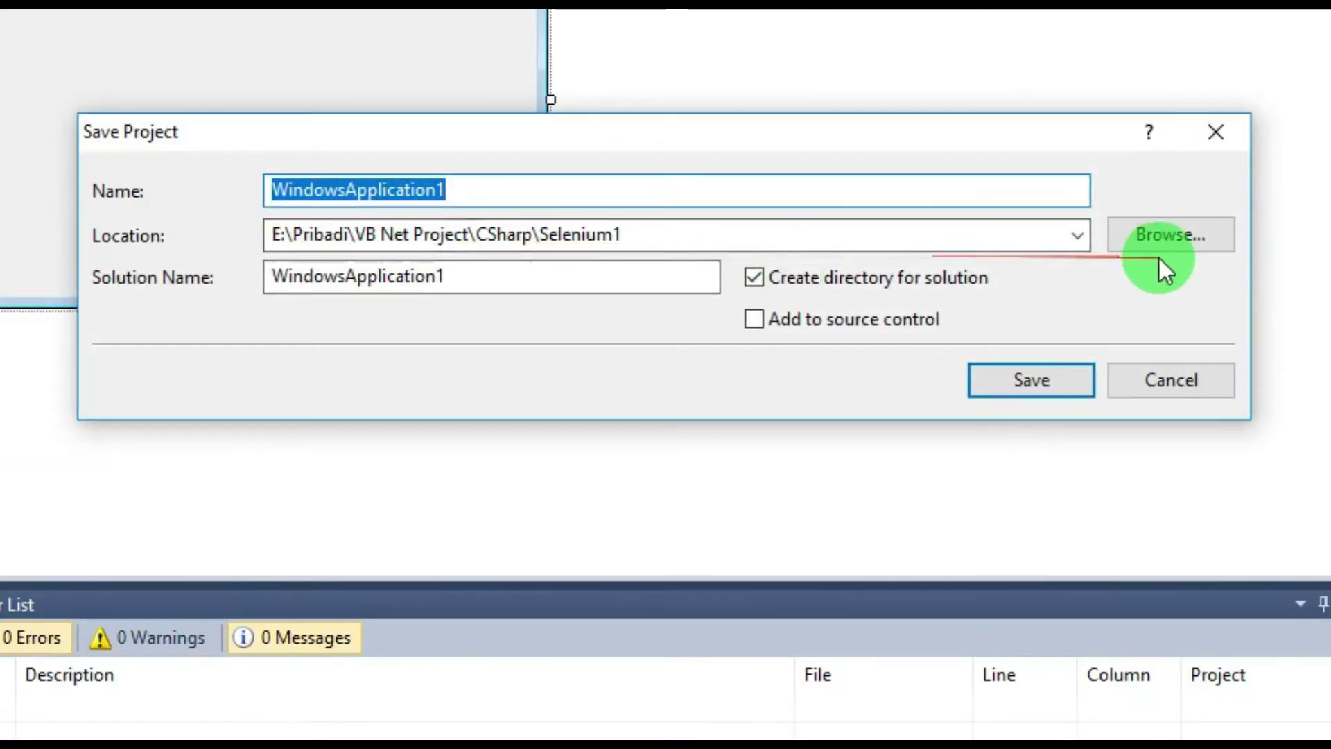
pyautogui.click(1156, 235)
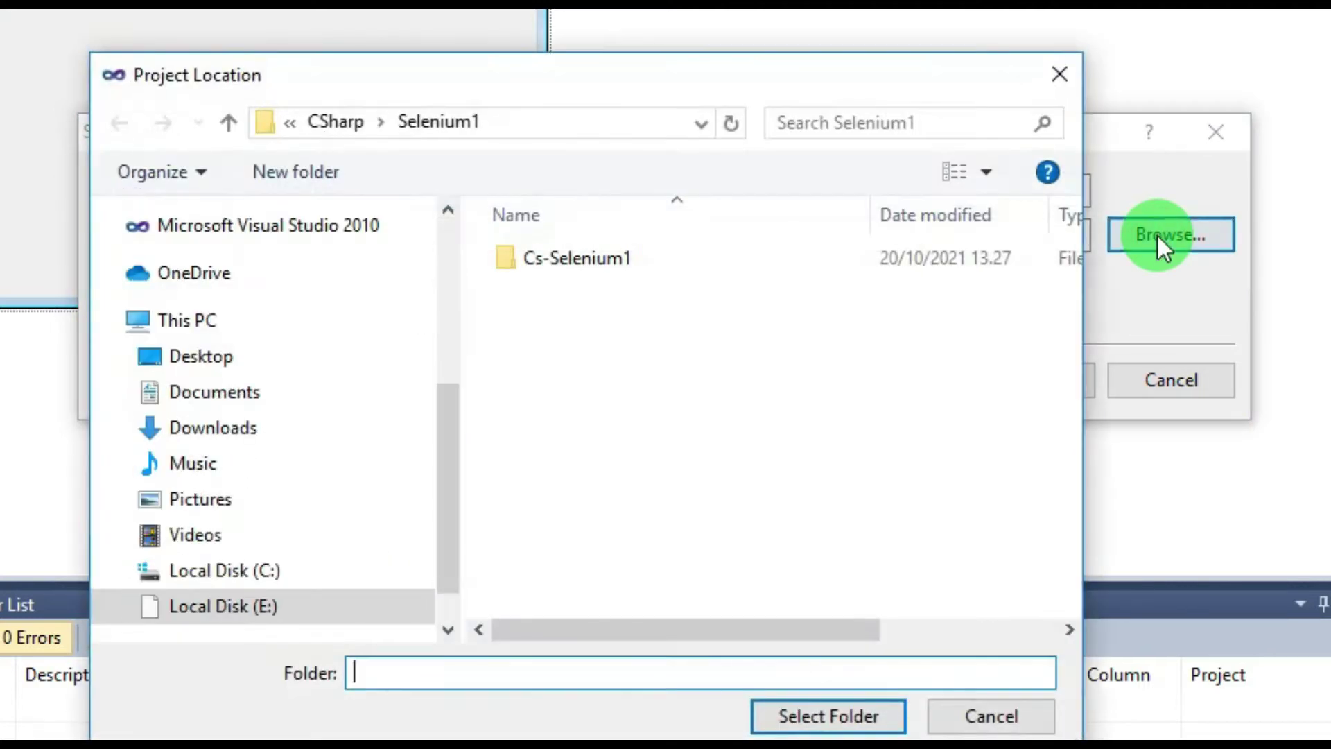
pyautogui.click(332, 124)
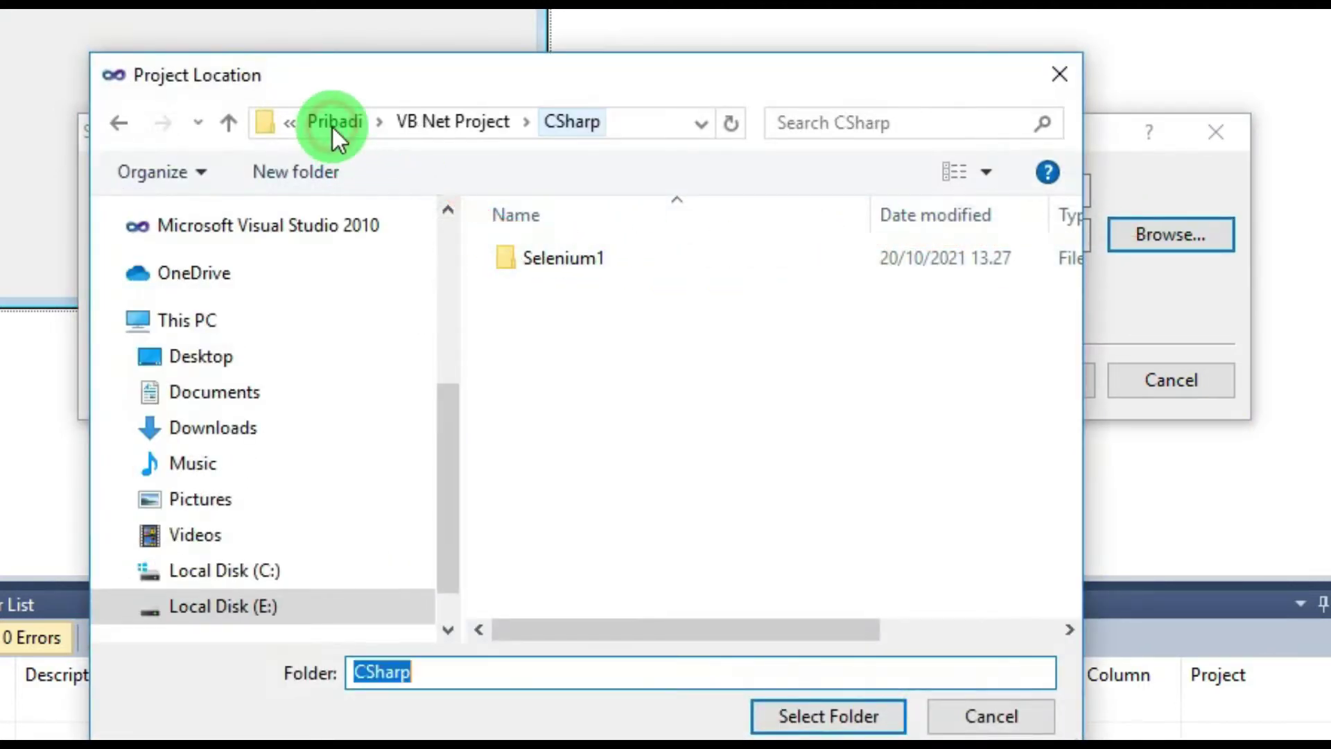
pyautogui.click(435, 122)
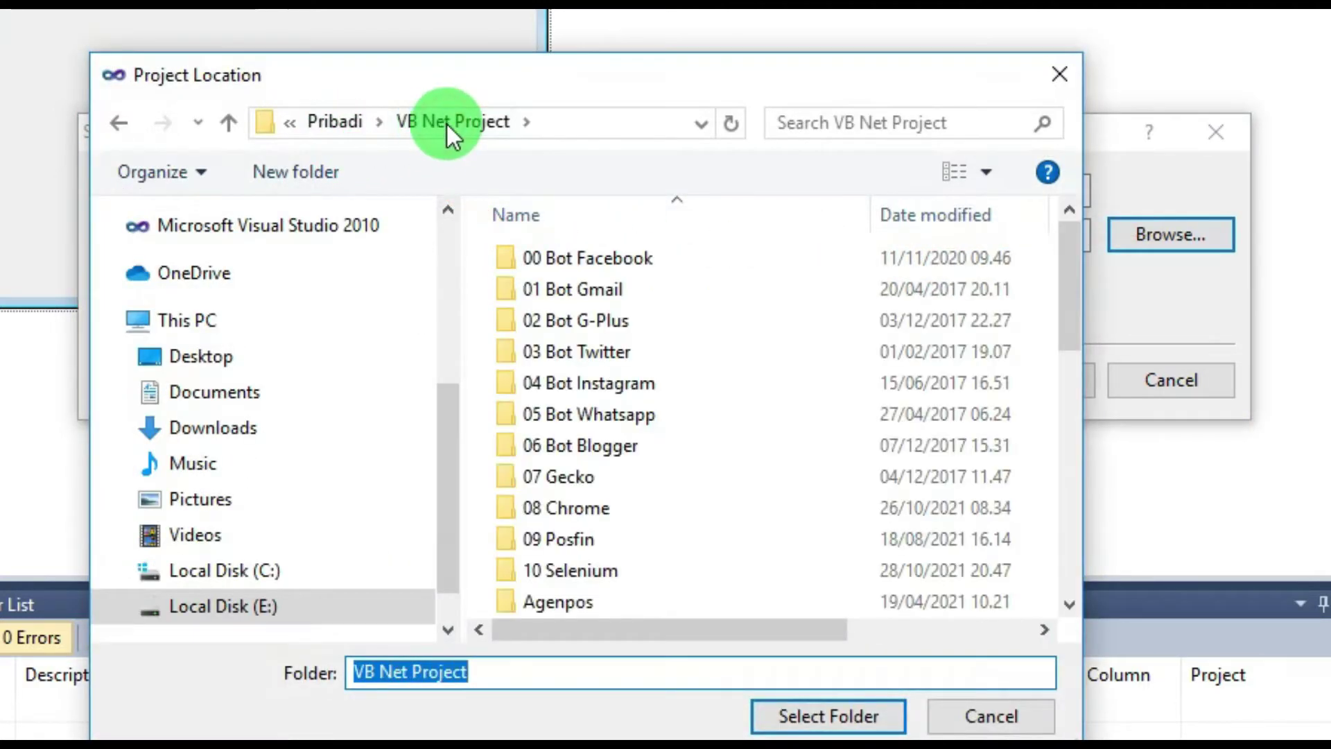
pyautogui.moveTo(1071, 276); pyautogui.dragTo(1079, 521)
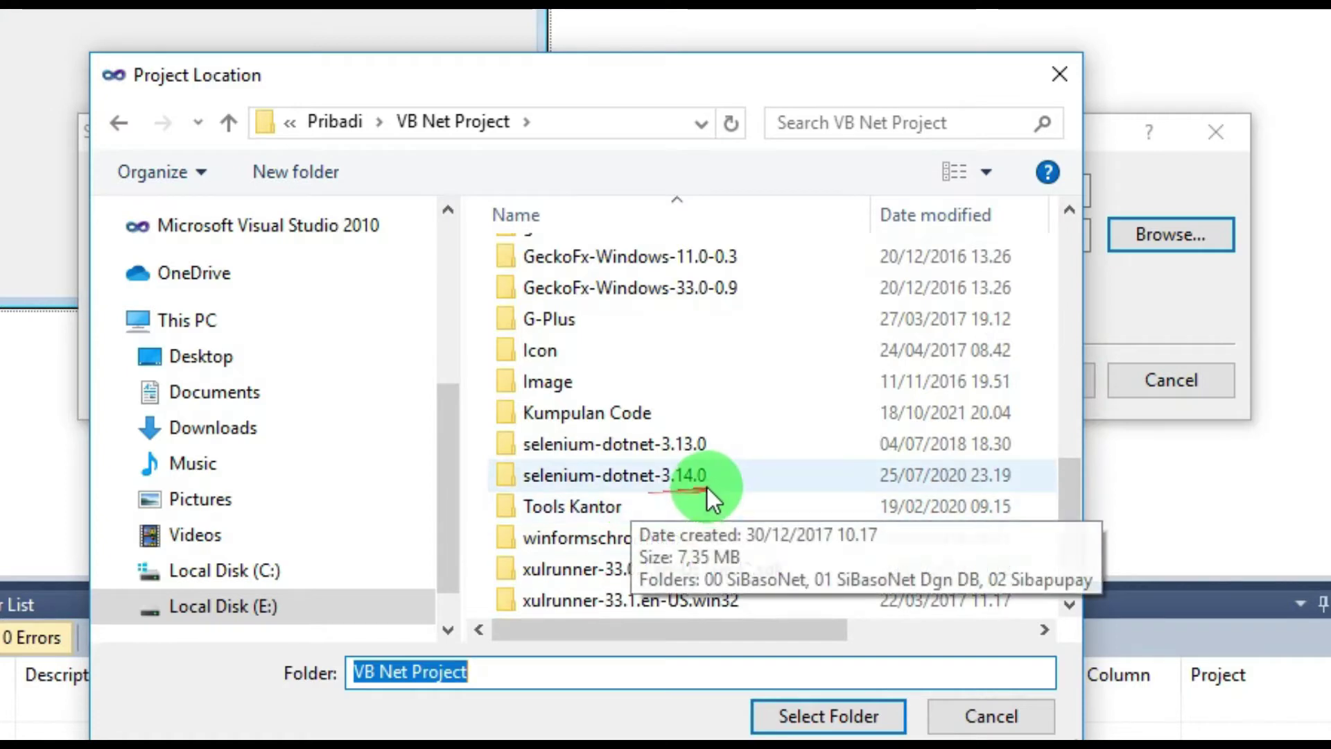
pyautogui.moveTo(1067, 498); pyautogui.dragTo(1072, 366)
pyautogui.doubleClick(646, 311)
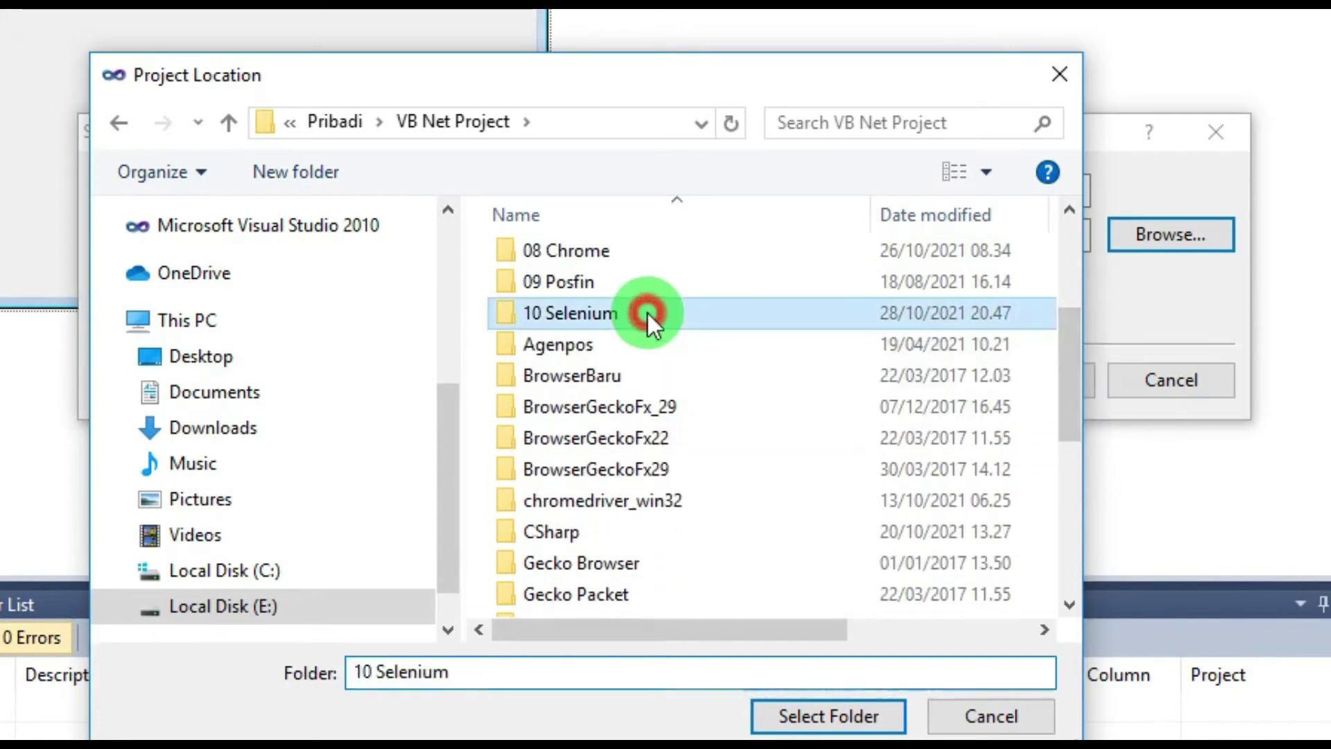
# Step: Create a folder named Latihan Selenium inside 10 Selenium and choose it as the project's save location
pyautogui.click(272, 168)
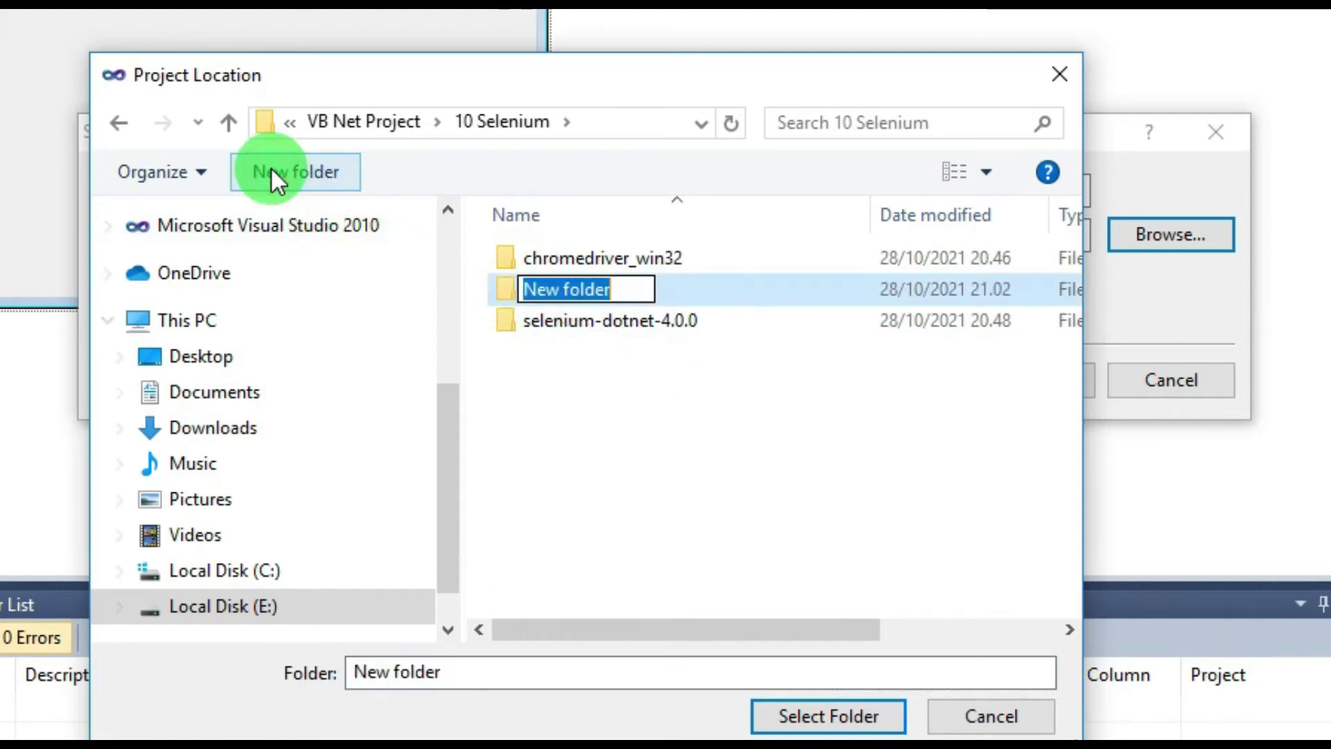
pyautogui.write('Latiha')
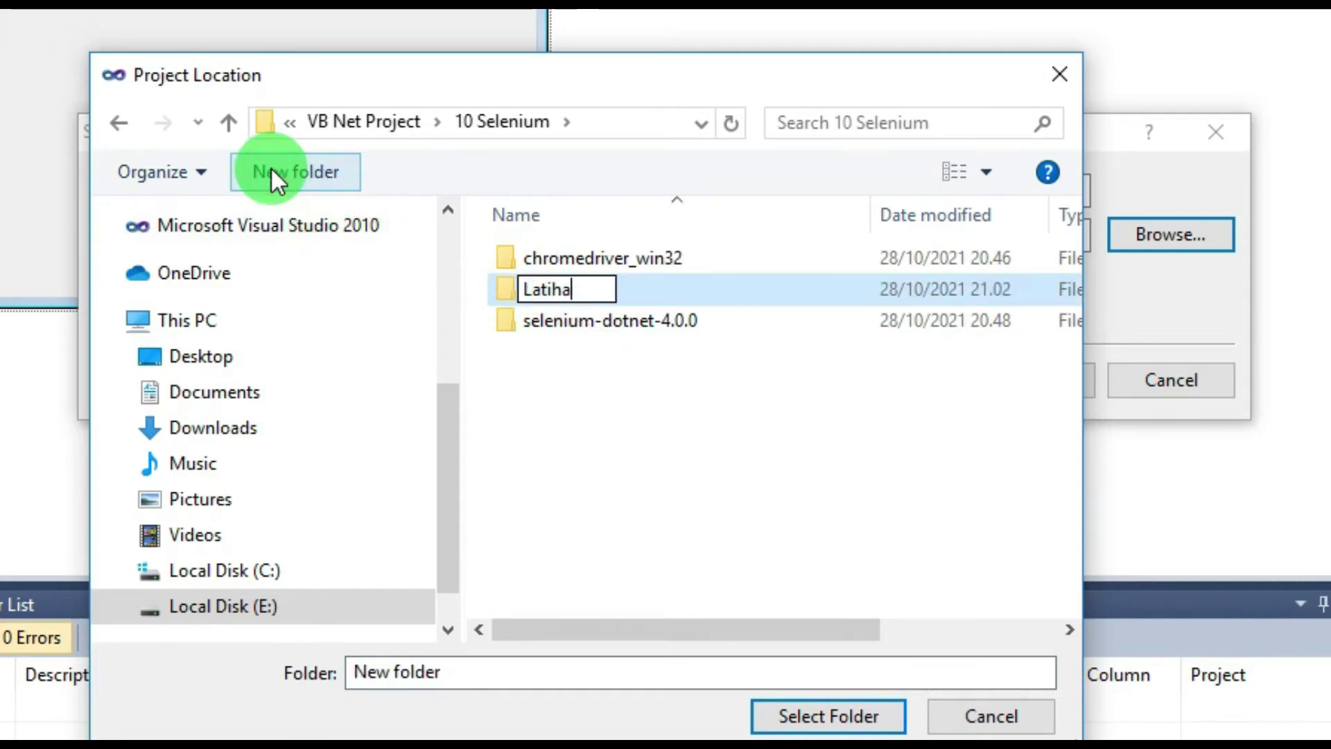
pyautogui.write('n Selet')
pyautogui.press('BackSpace')
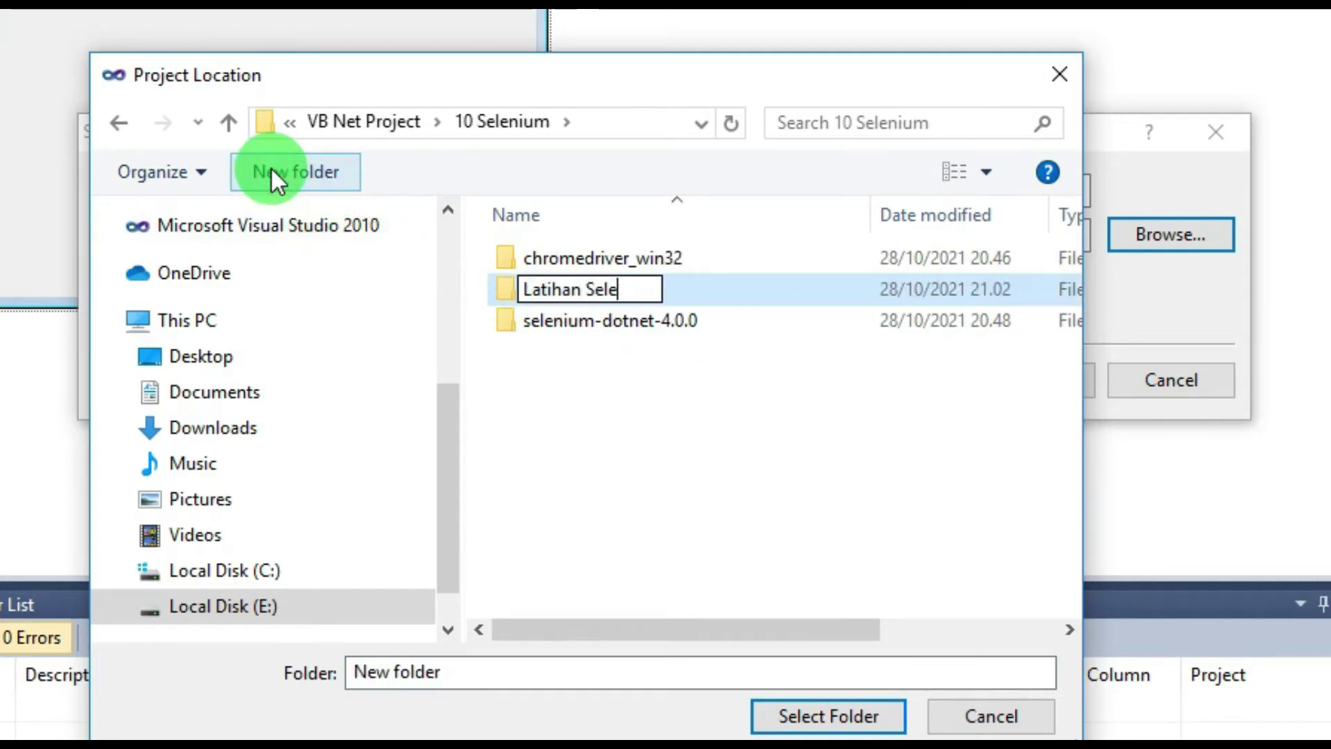
pyautogui.write('nu')
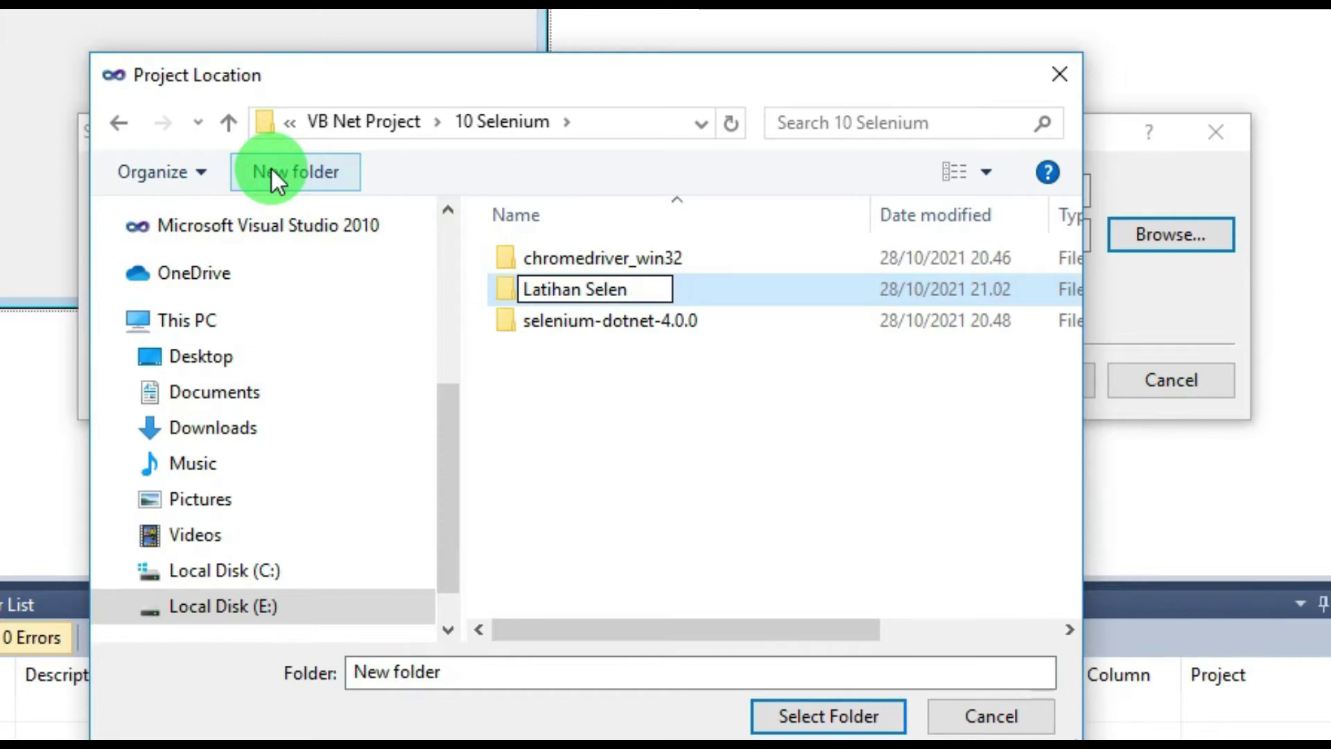
pyautogui.press('Return')
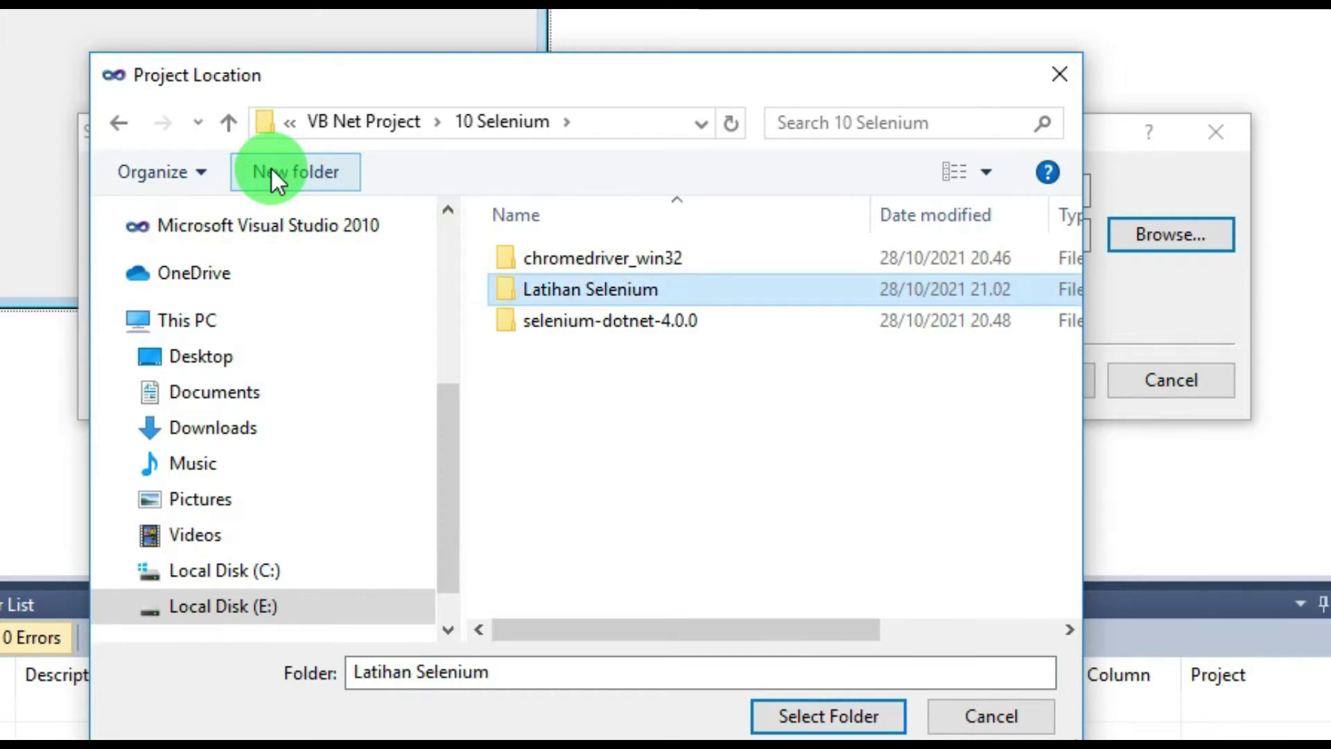
pyautogui.press('Return')
pyautogui.click(809, 713)
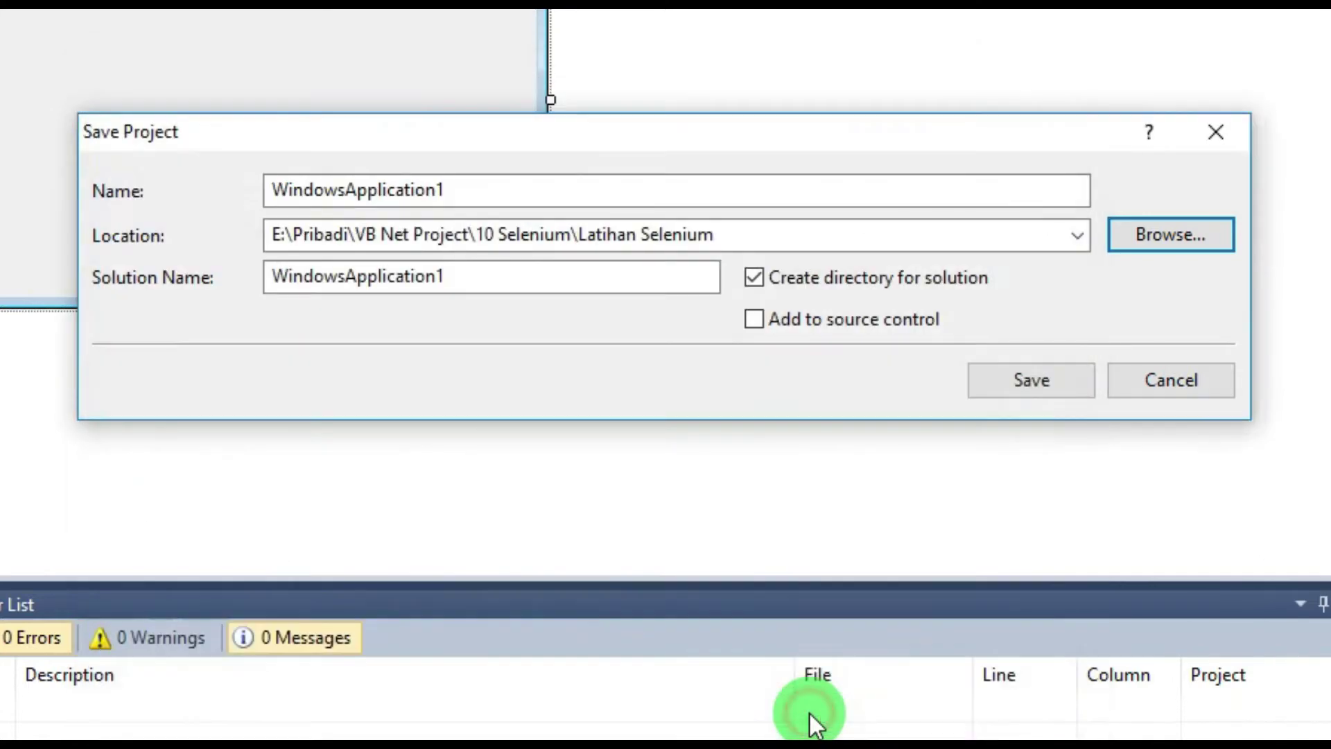
# Step: Name the project and solution LatihanSelenium1 and save it with a solution directory
pyautogui.click(452, 193)
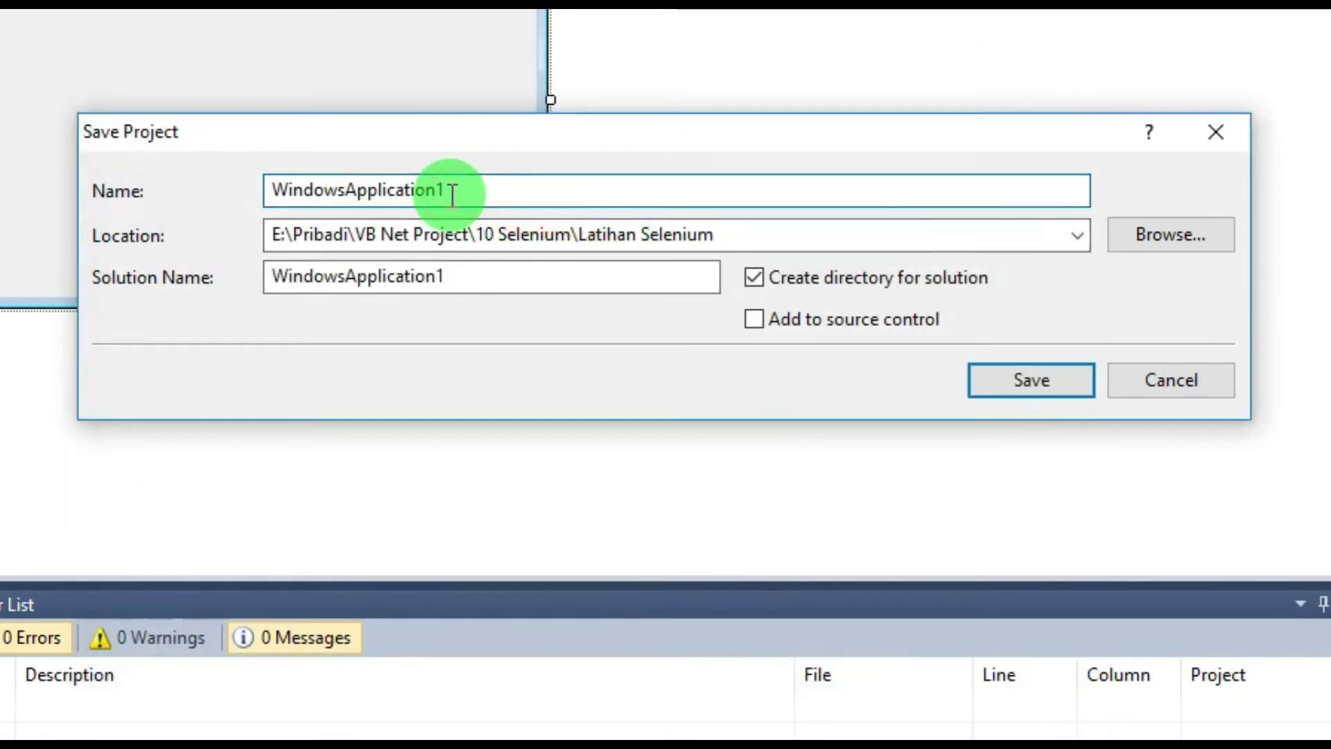
pyautogui.doubleClick(451, 193)
pyautogui.write('LatihanSelenium1')
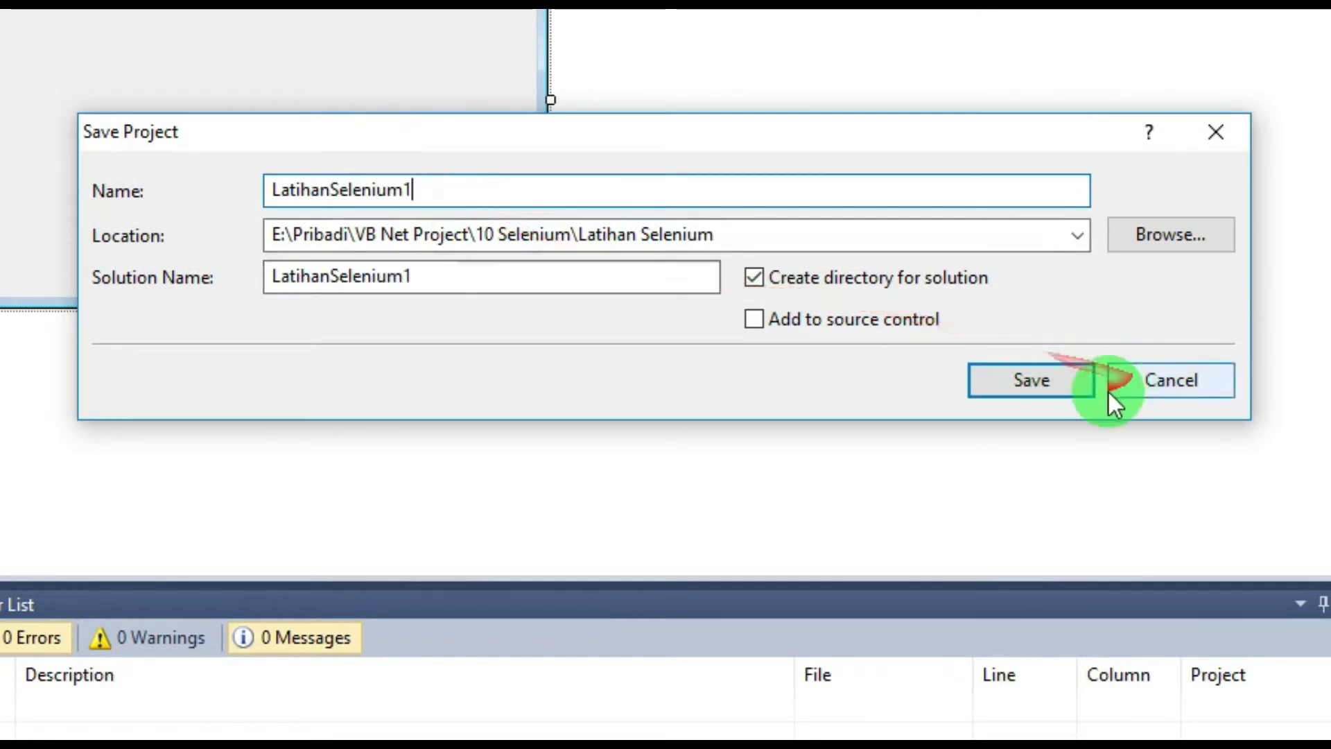
pyautogui.click(1067, 380)
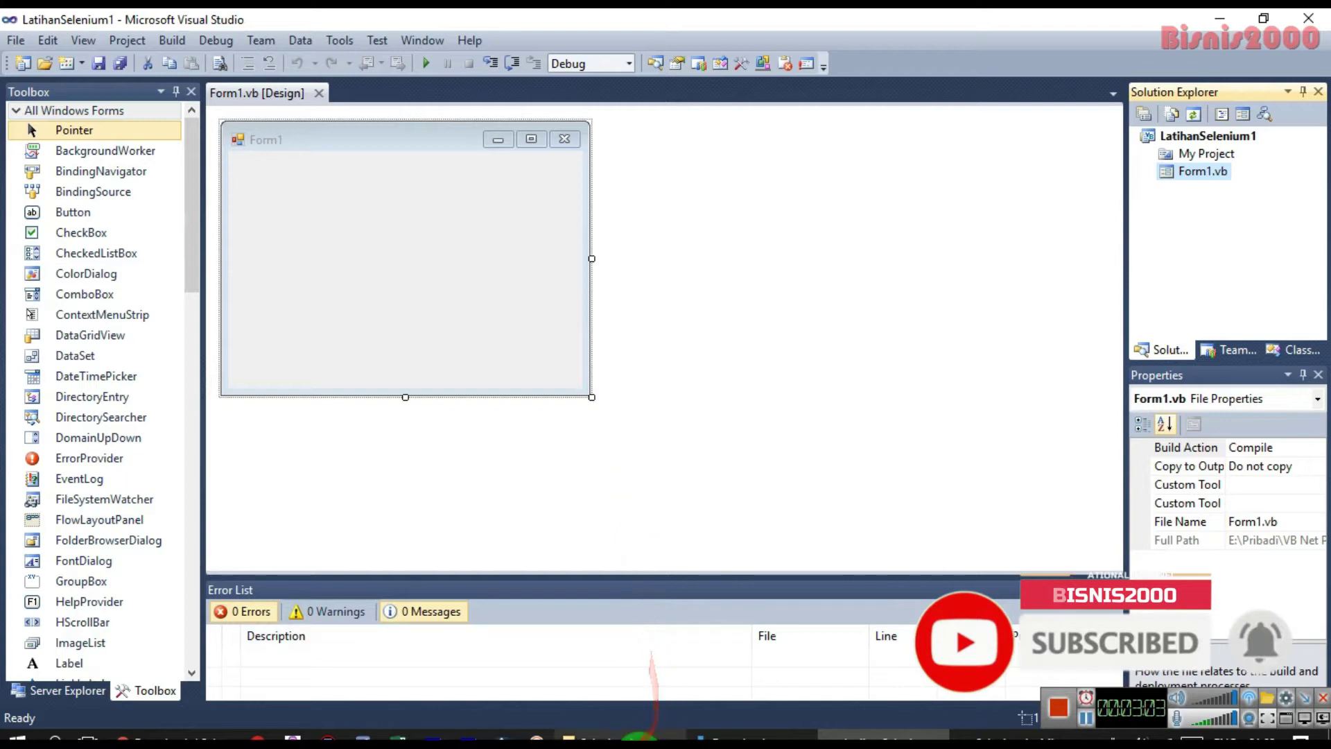
# Step: Test-run the LatihanSelenium1 project, move the running Form1 window aside, and stop debugging
pyautogui.click(620, 738)
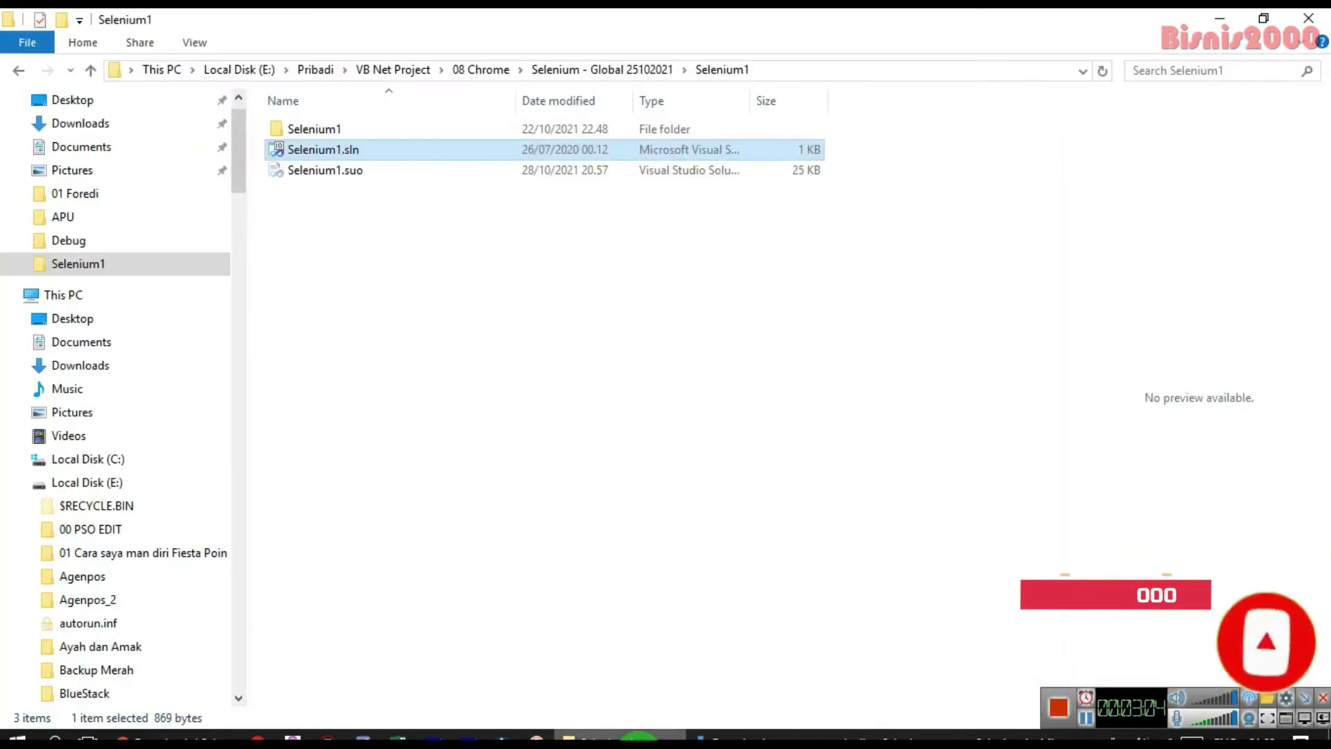
pyautogui.click(915, 736)
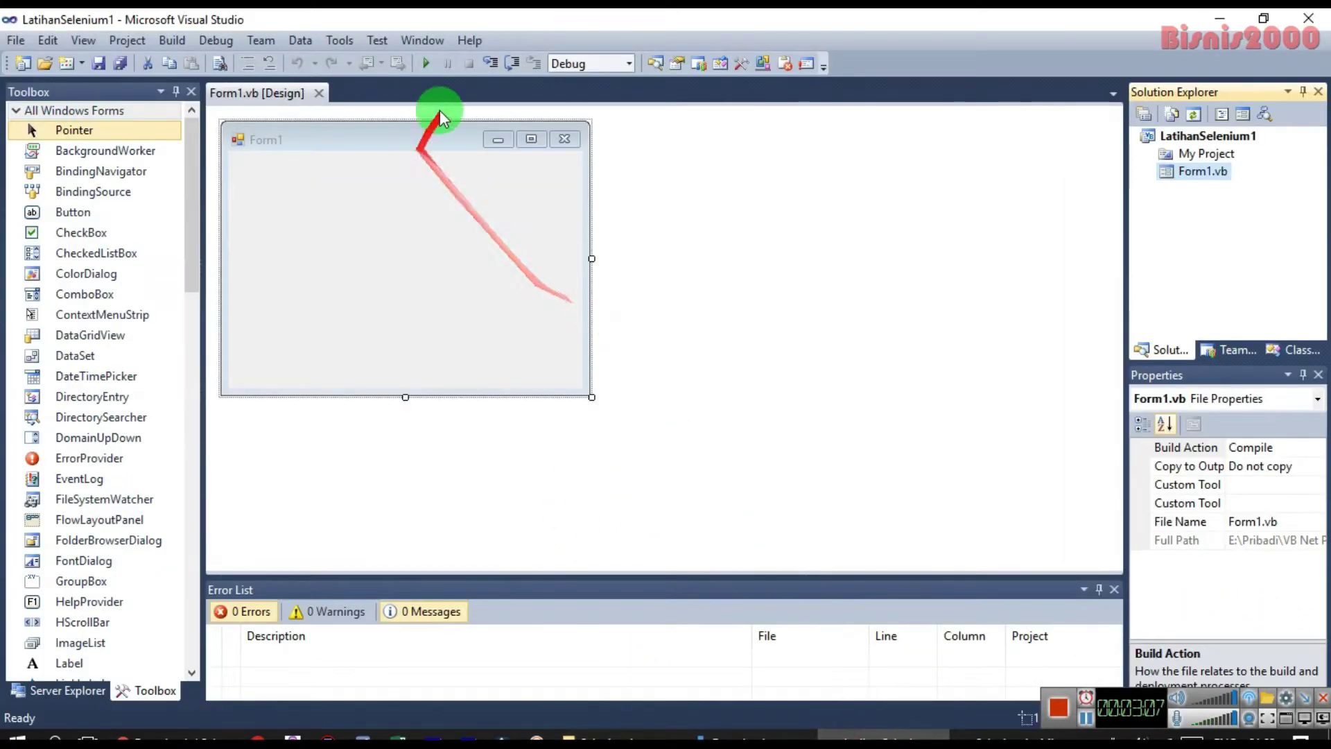
pyautogui.click(428, 65)
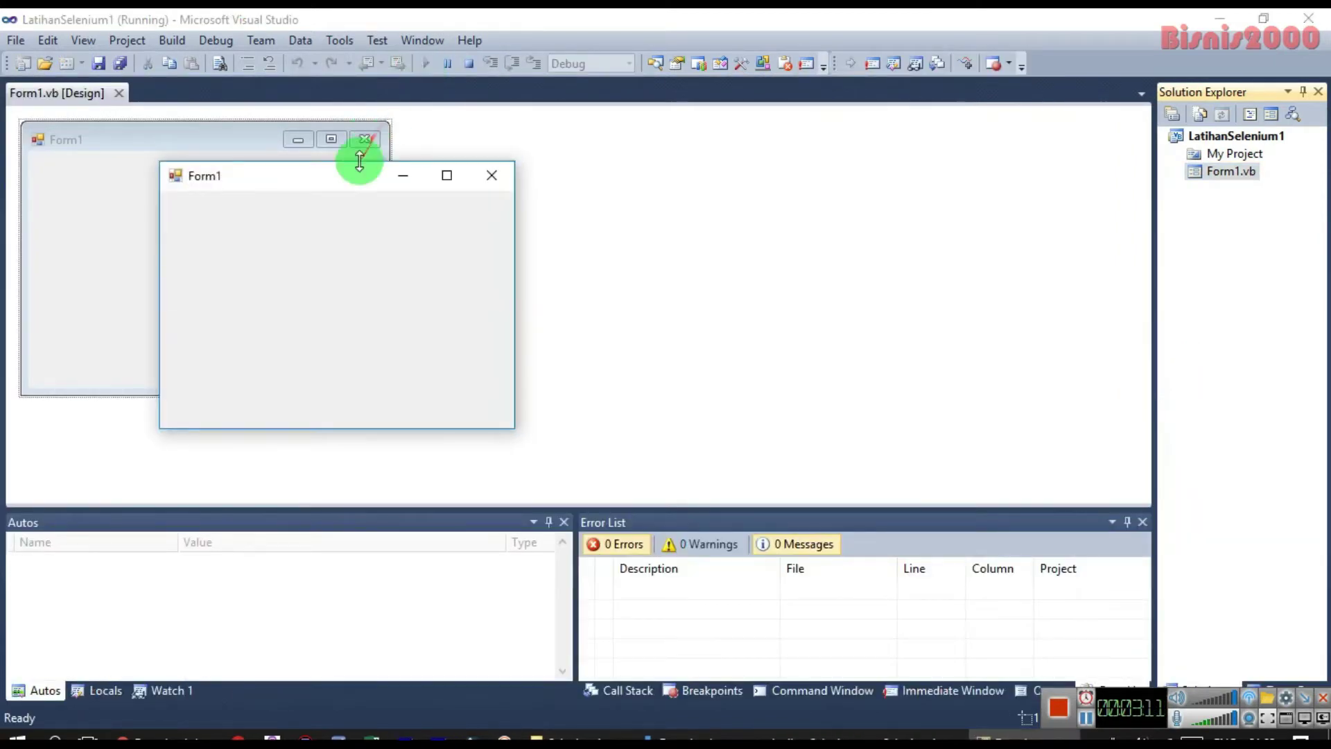
pyautogui.moveTo(347, 181); pyautogui.dragTo(643, 109)
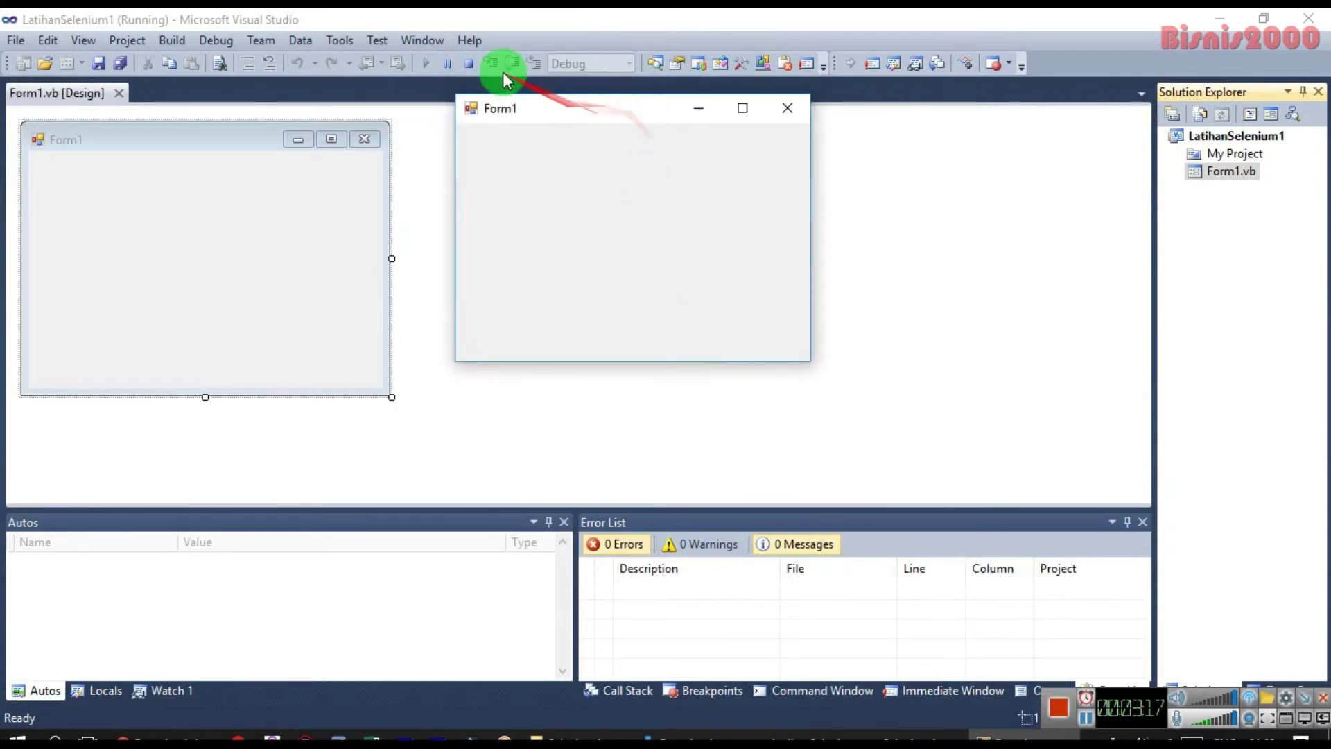
pyautogui.click(471, 63)
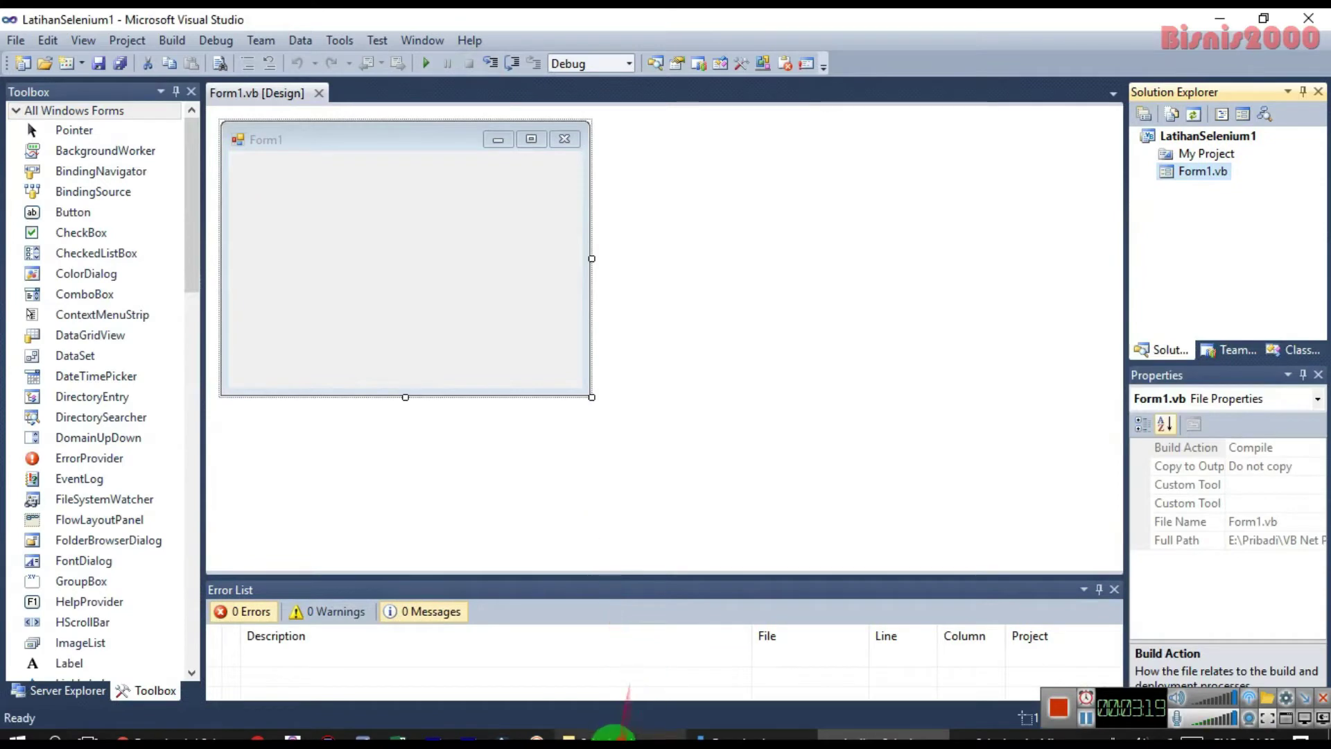
pyautogui.click(609, 733)
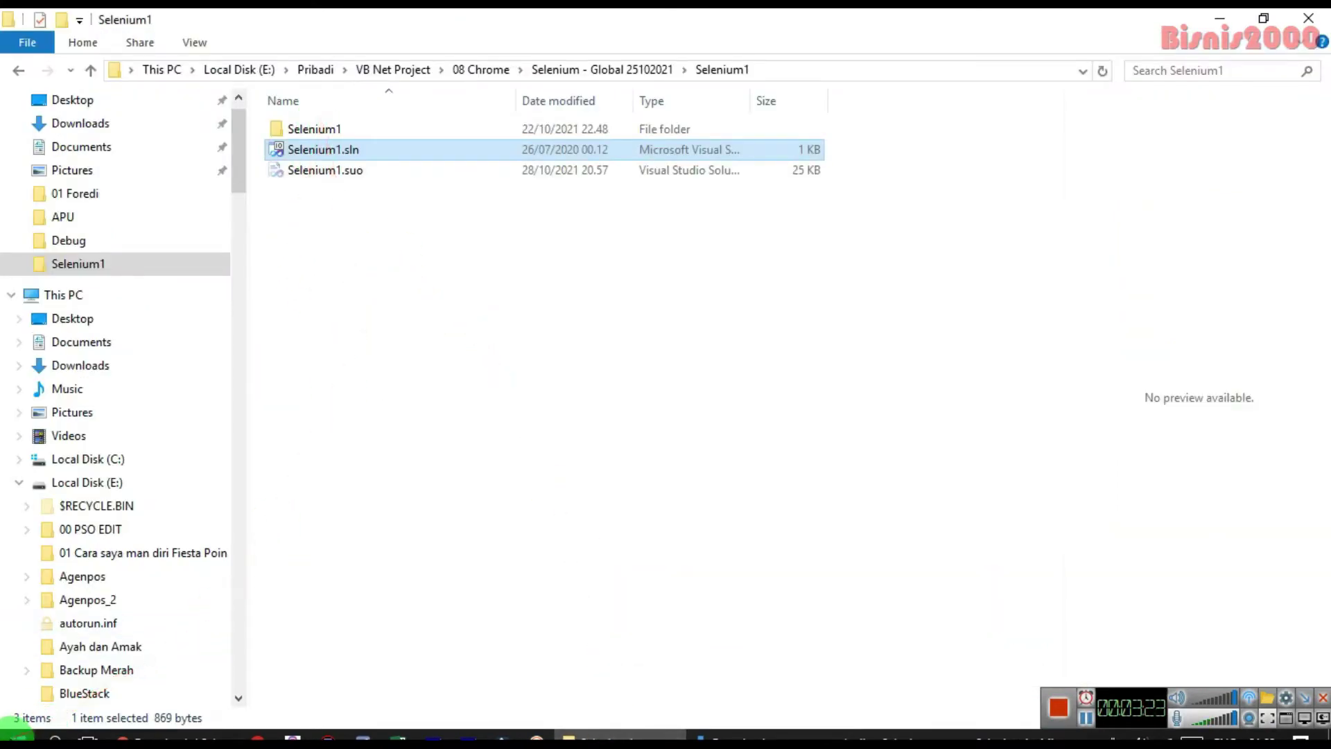
pyautogui.rightClick(15, 736)
pyautogui.click(150, 551)
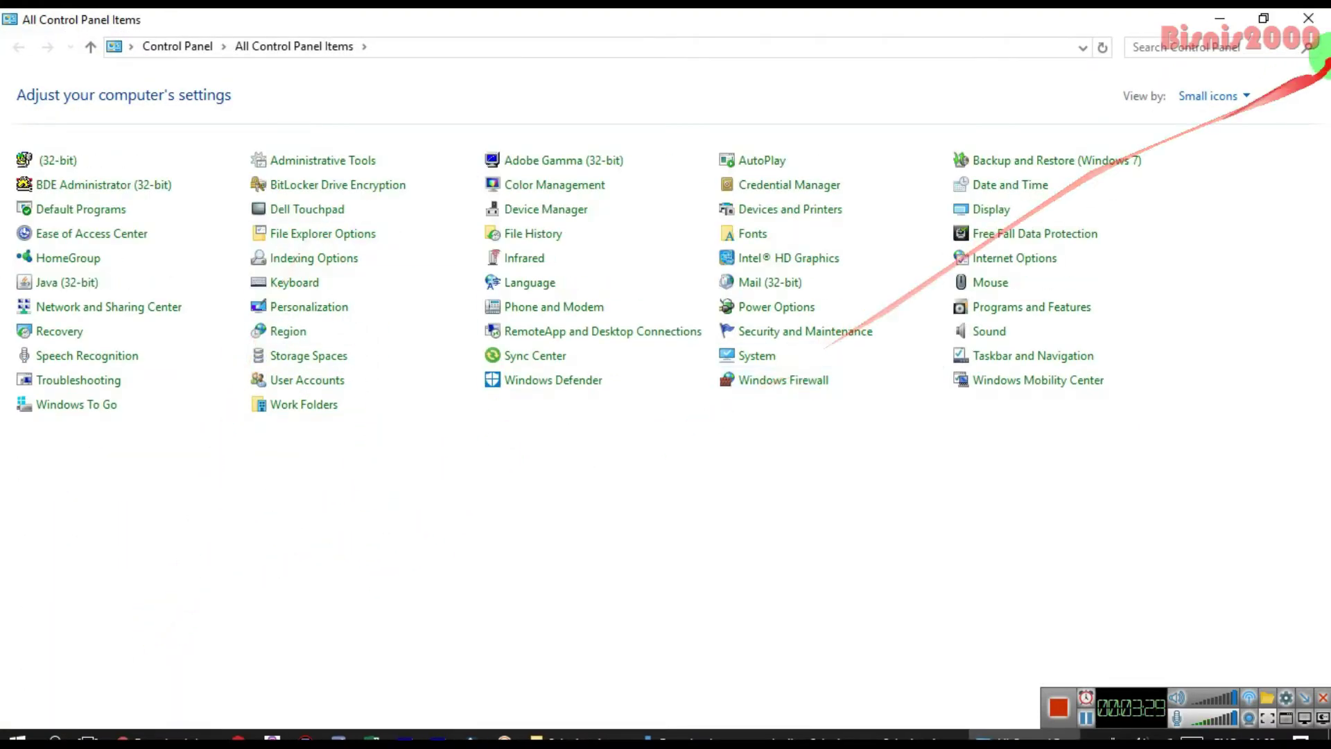
pyautogui.click(1308, 18)
# Step: Open a new File Explorer window and browse through 10 Selenium and Latihan Selenium to the LatihanSelenium1 project's bin\Debug folder
pyautogui.rightClick(14, 736)
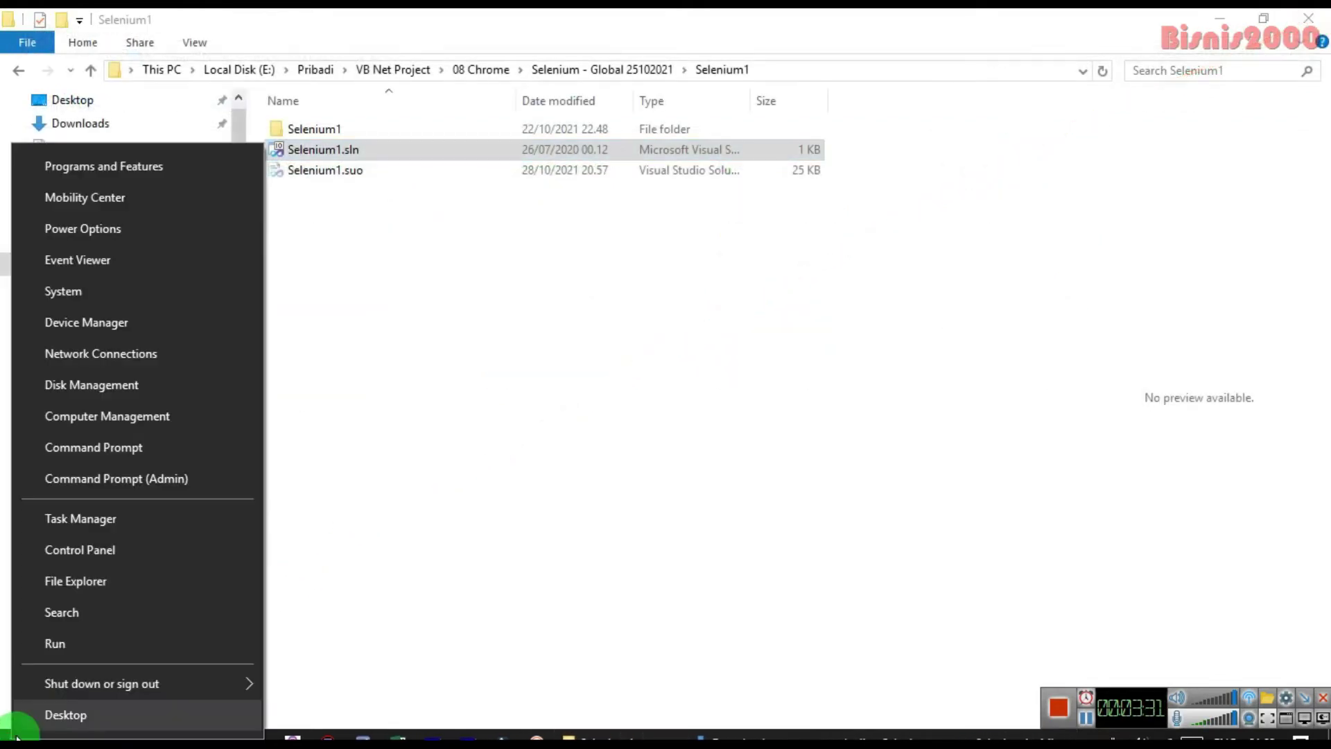
pyautogui.click(99, 579)
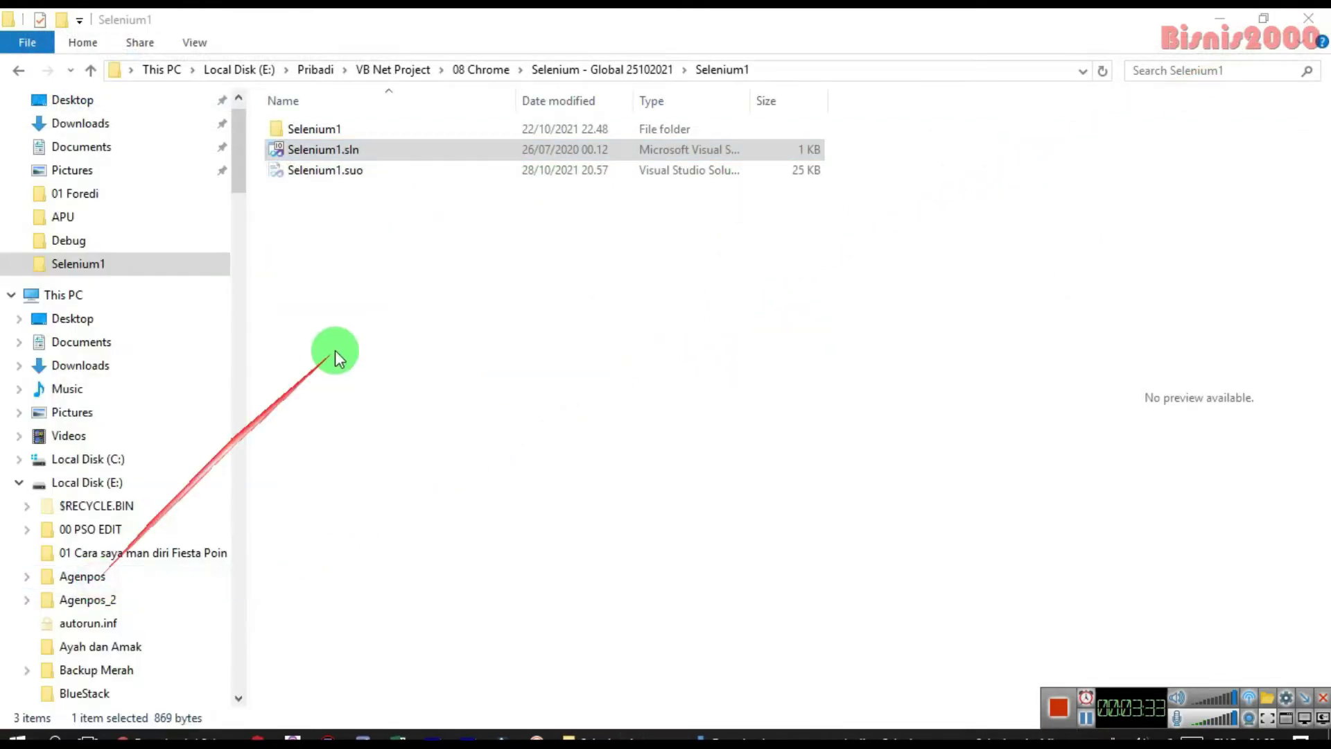
pyautogui.click(90, 315)
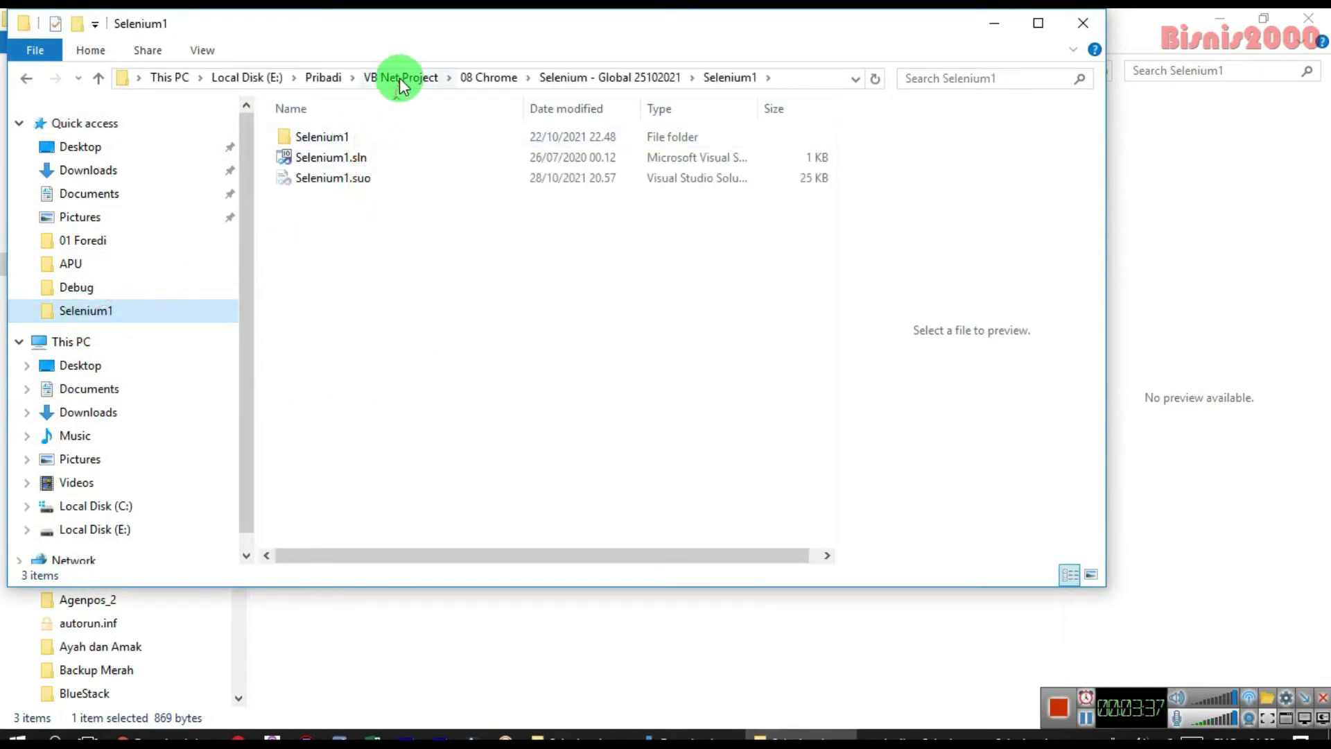
pyautogui.click(401, 77)
pyautogui.doubleClick(350, 345)
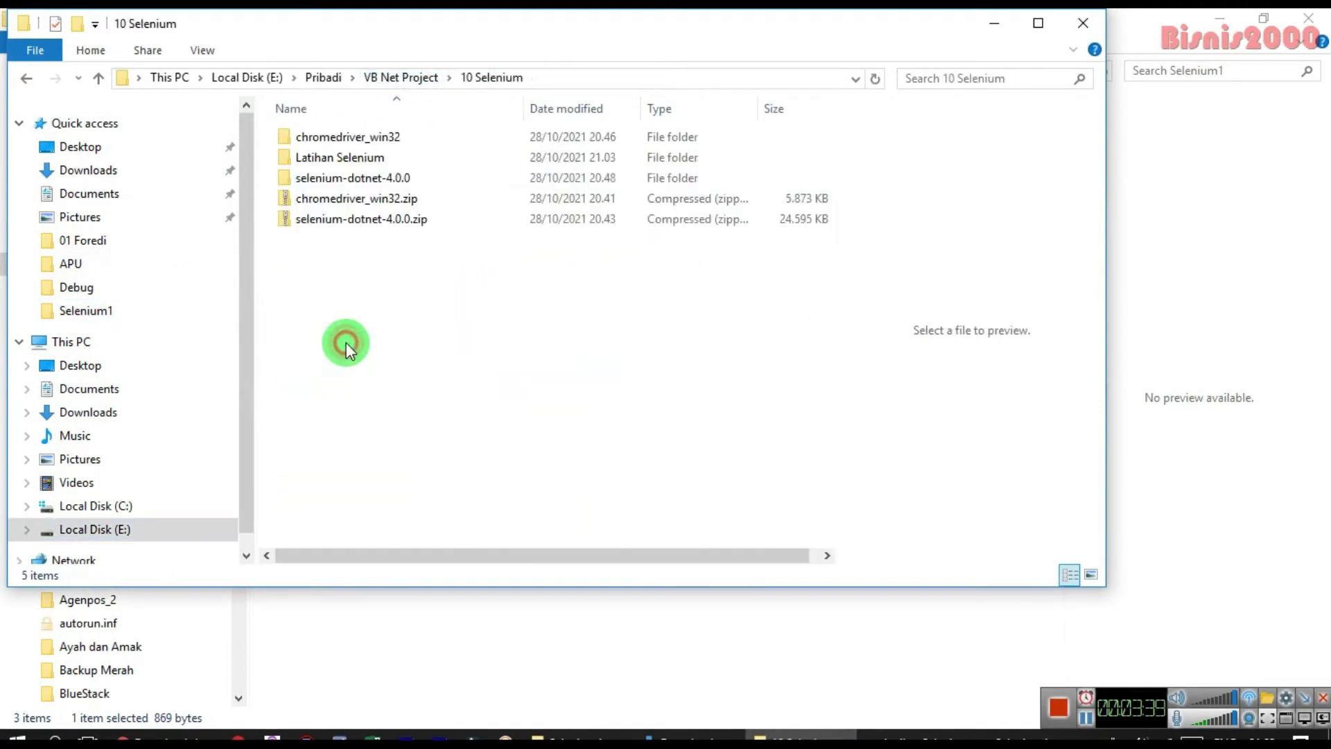
pyautogui.doubleClick(350, 159)
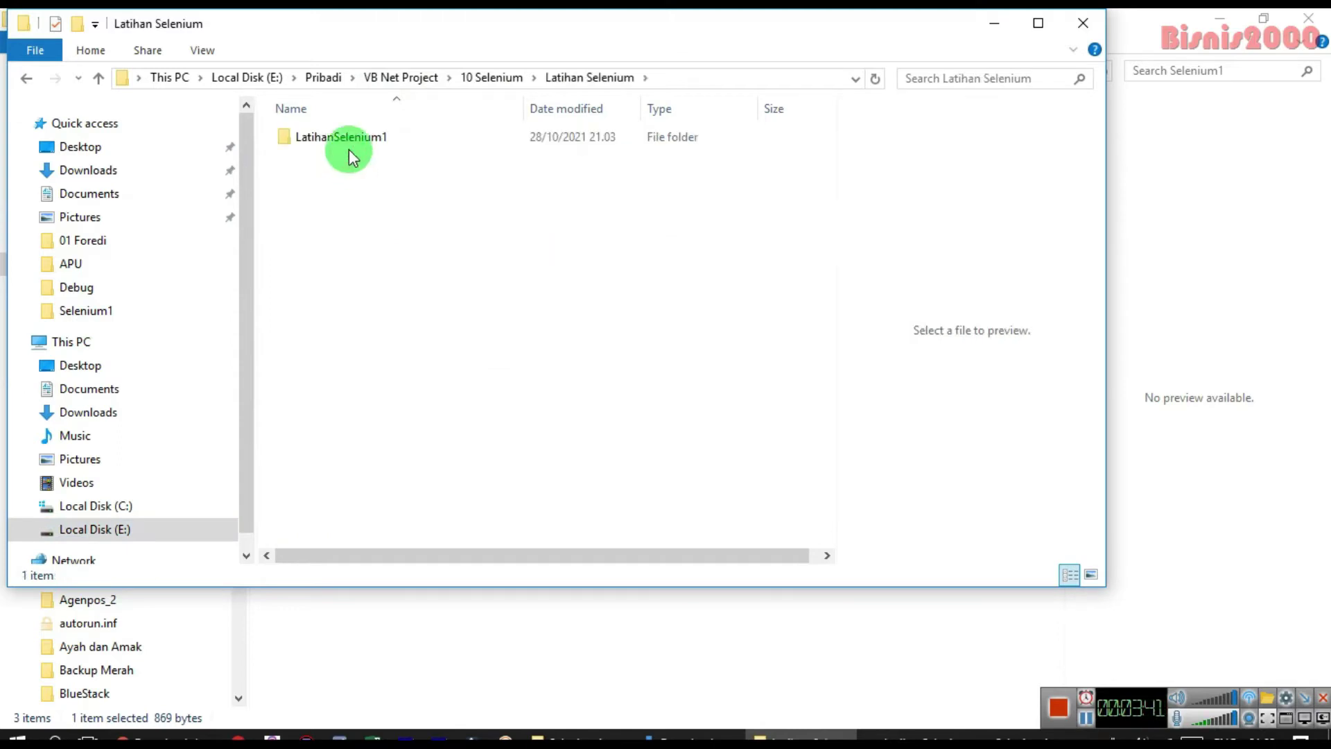
pyautogui.doubleClick(350, 142)
pyautogui.doubleClick(350, 141)
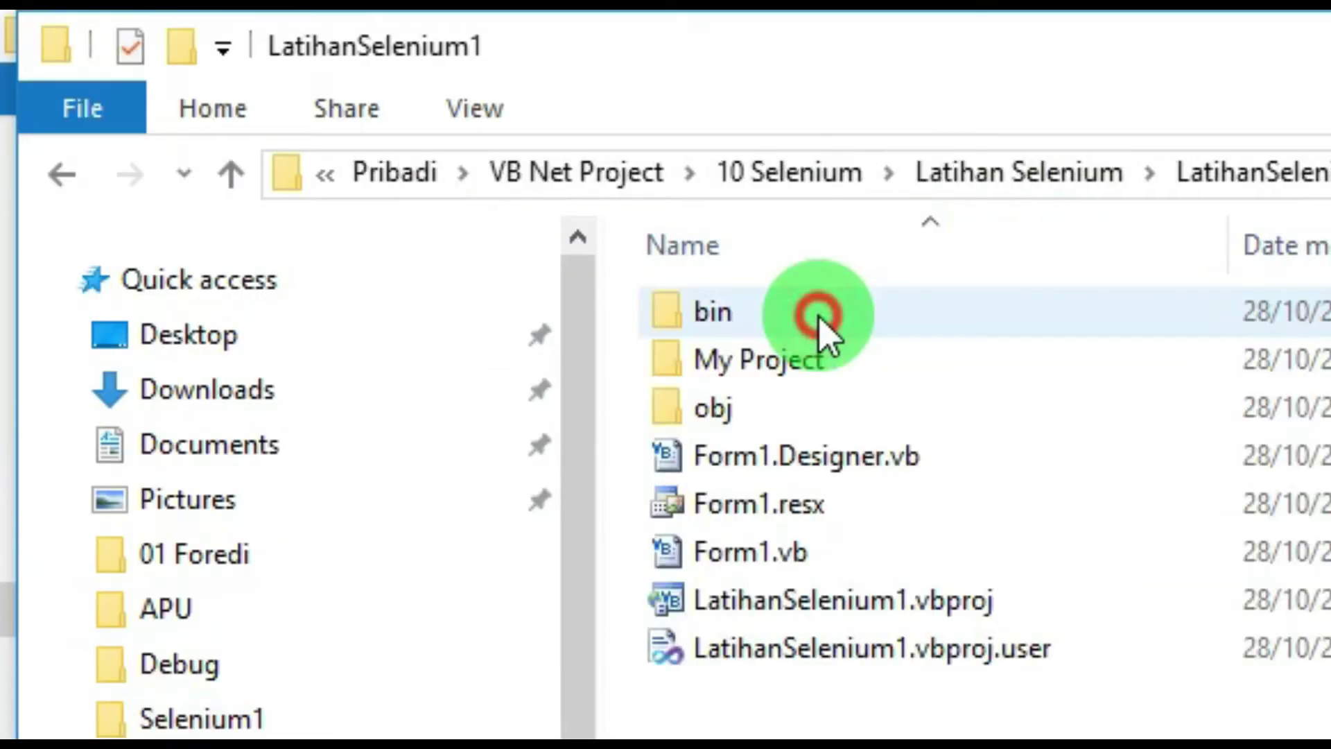
pyautogui.doubleClick(812, 334)
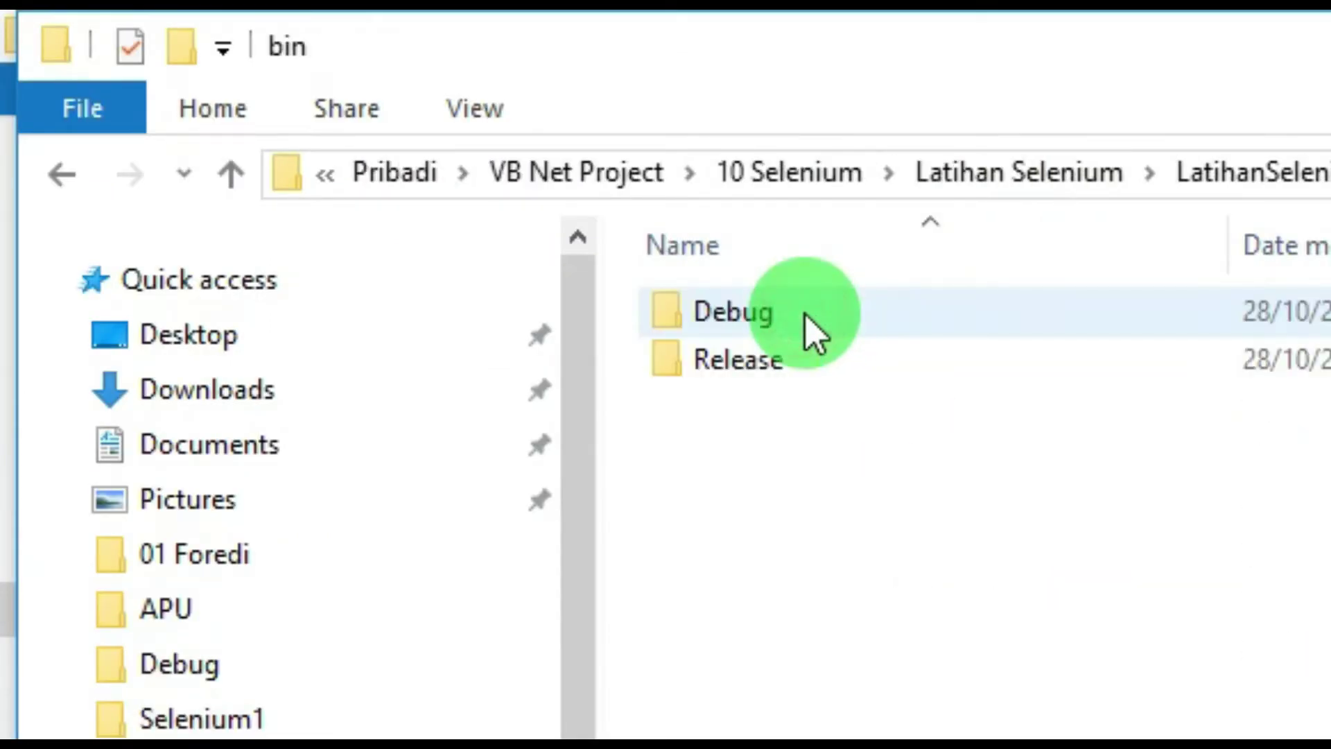
pyautogui.doubleClick(797, 327)
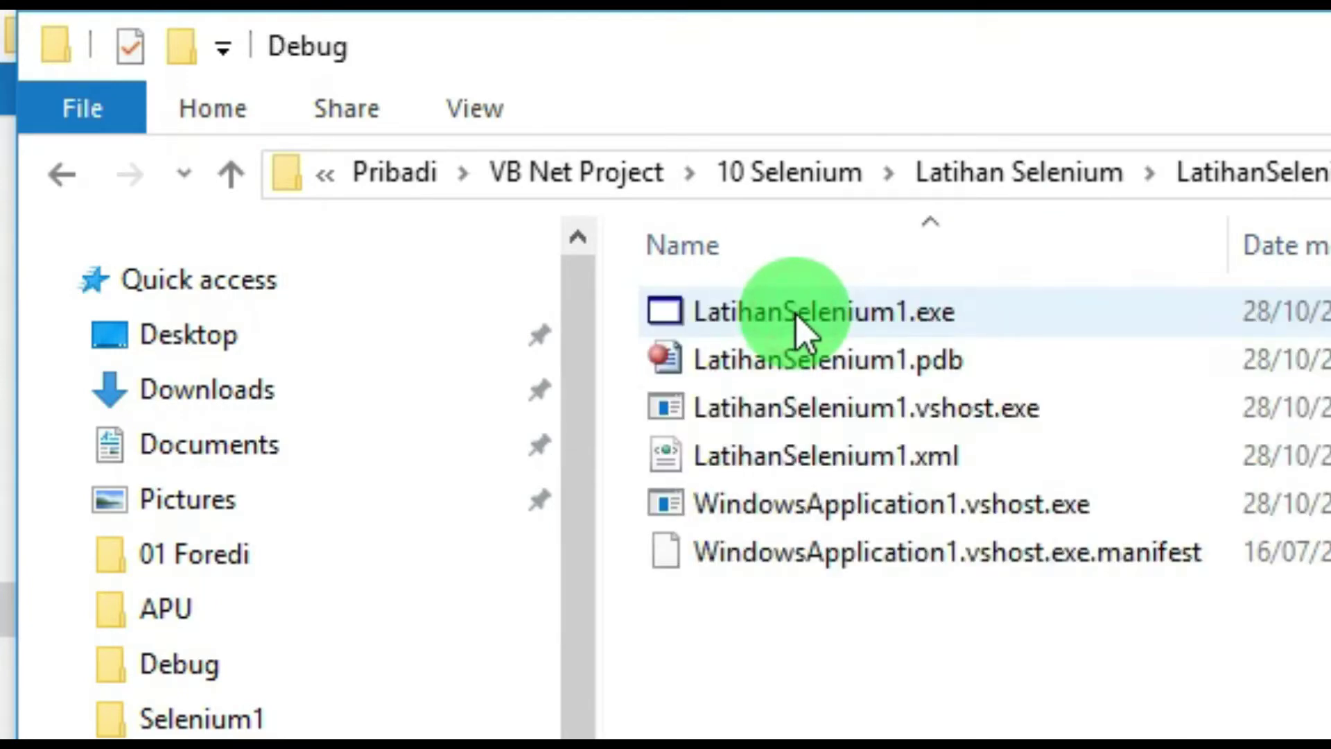
# Step: Run LatihanSelenium1.exe from the Debug folder, move its form window aside, and close it
pyautogui.doubleClick(838, 326)
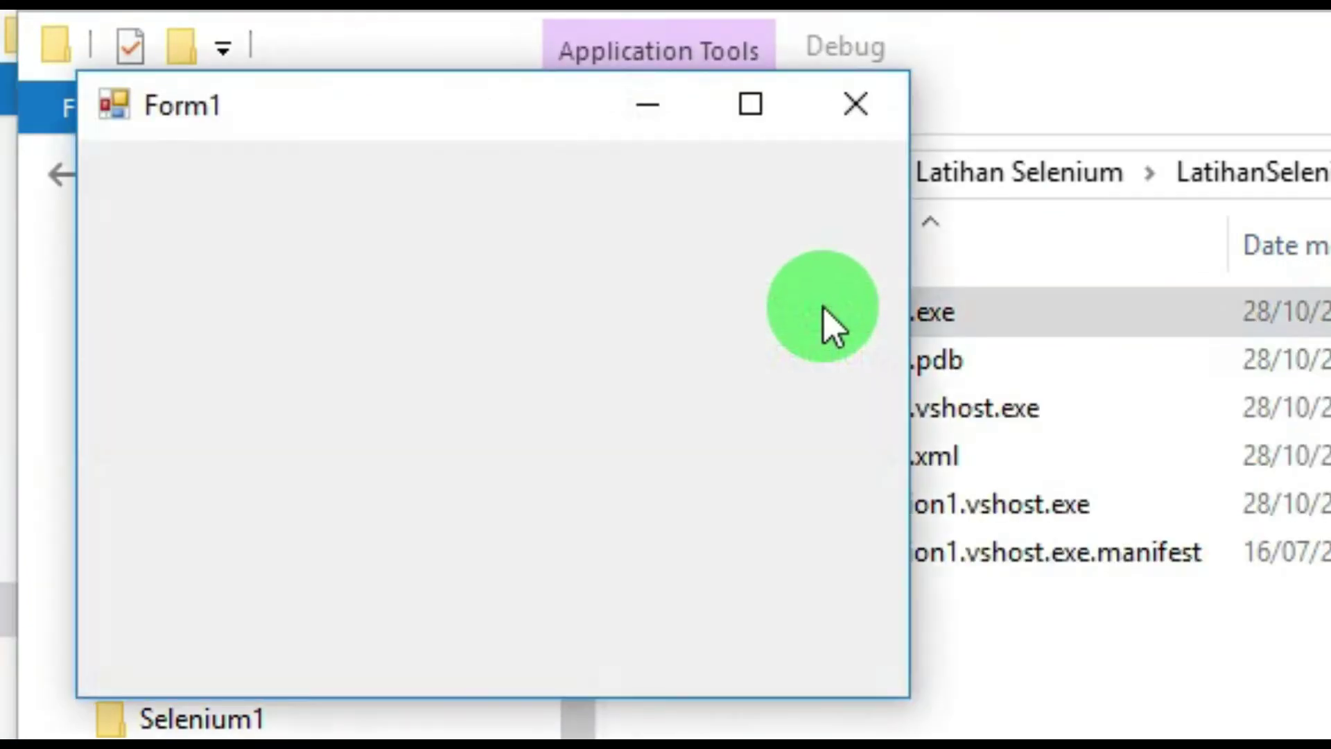
pyautogui.moveTo(511, 131); pyautogui.dragTo(677, 238)
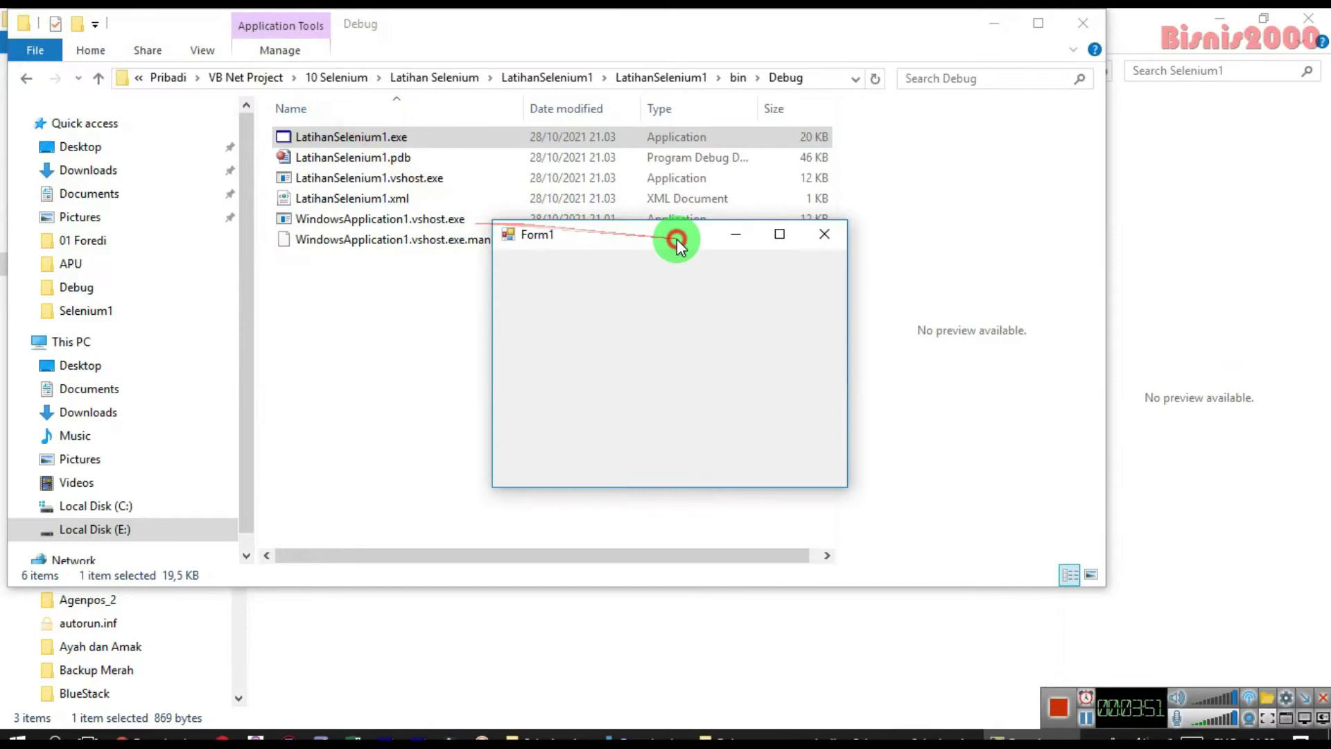
pyautogui.click(816, 238)
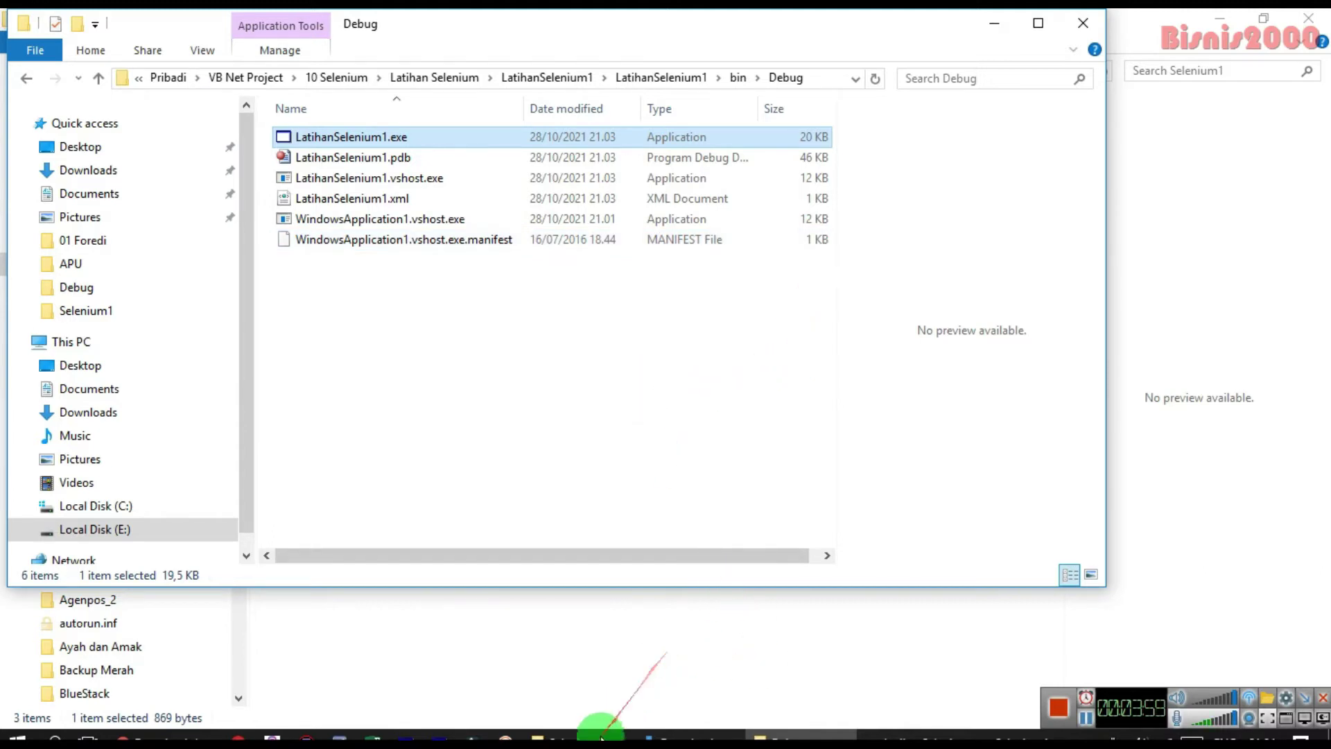
# Step: Switch to the File Explorer window of the older Selenium1 project and open its bin\Debug folder
pyautogui.moveTo(589, 735)
pyautogui.click(478, 666)
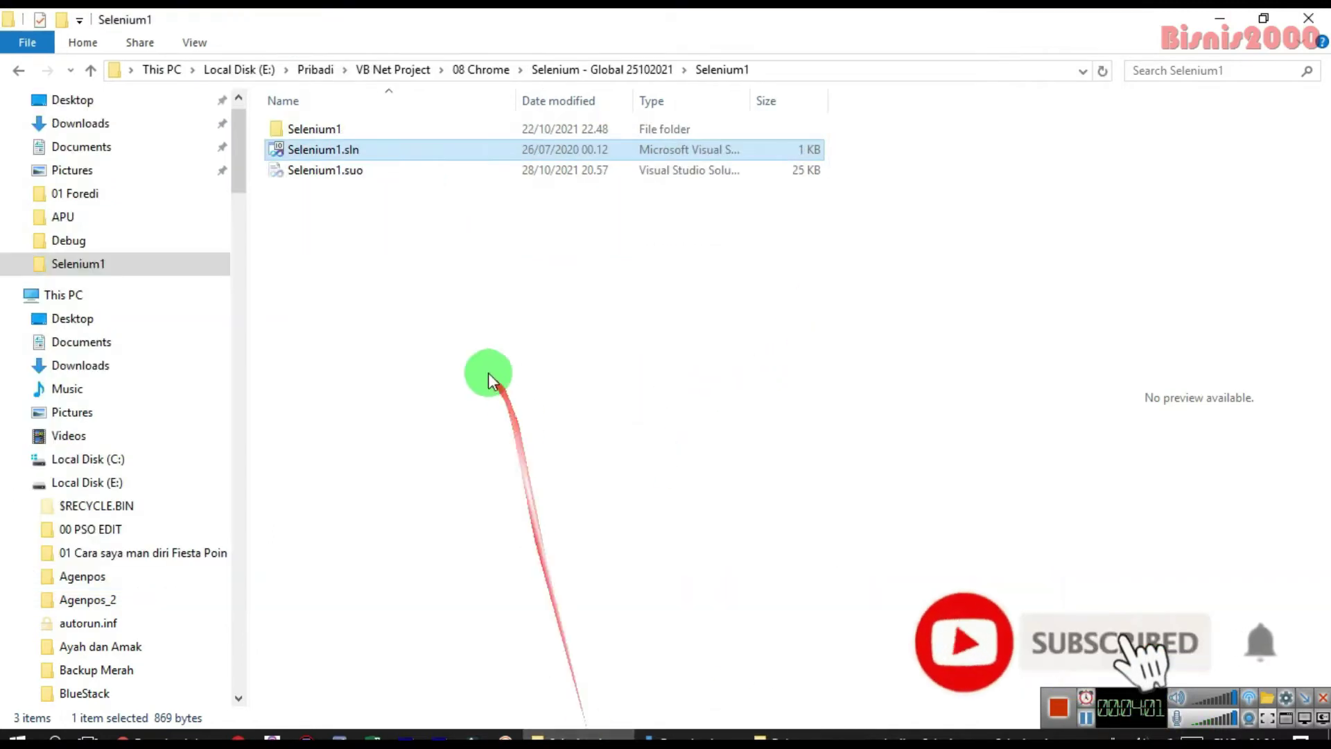
pyautogui.doubleClick(333, 128)
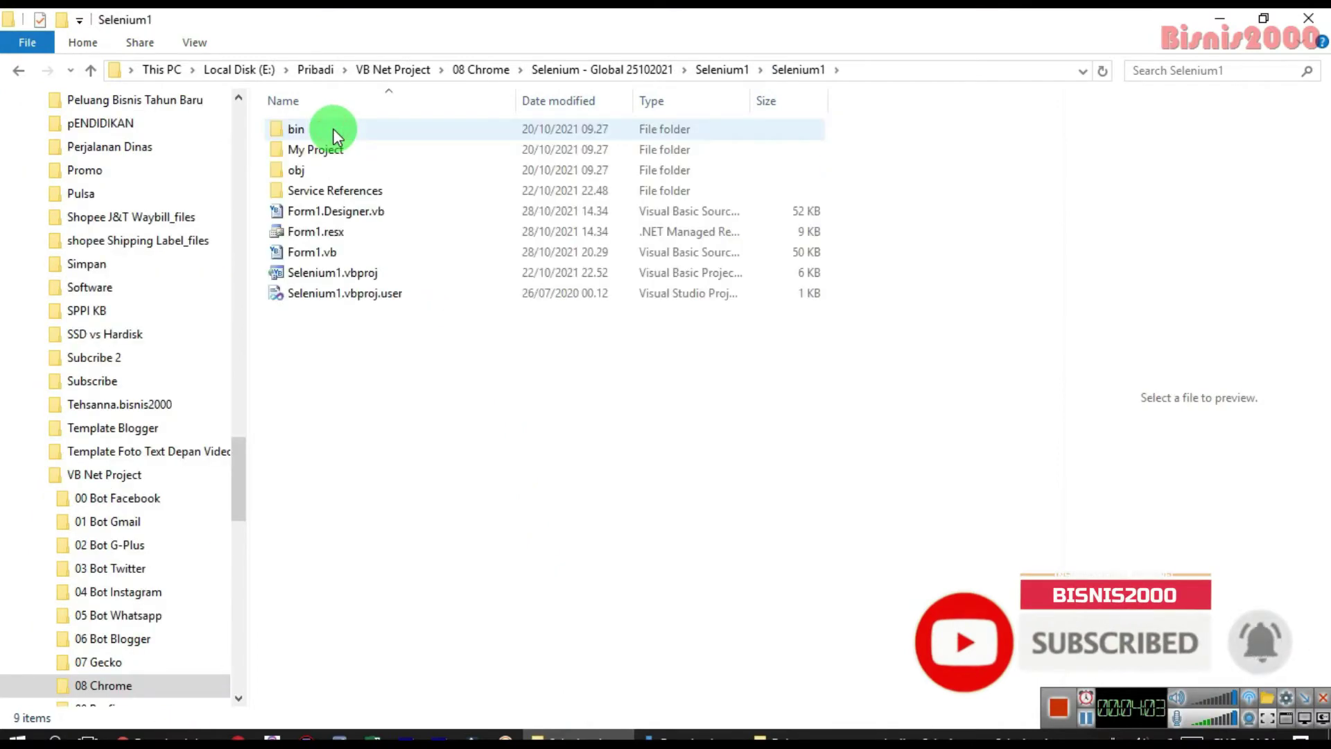
pyautogui.click(315, 128)
pyautogui.doubleClick(313, 128)
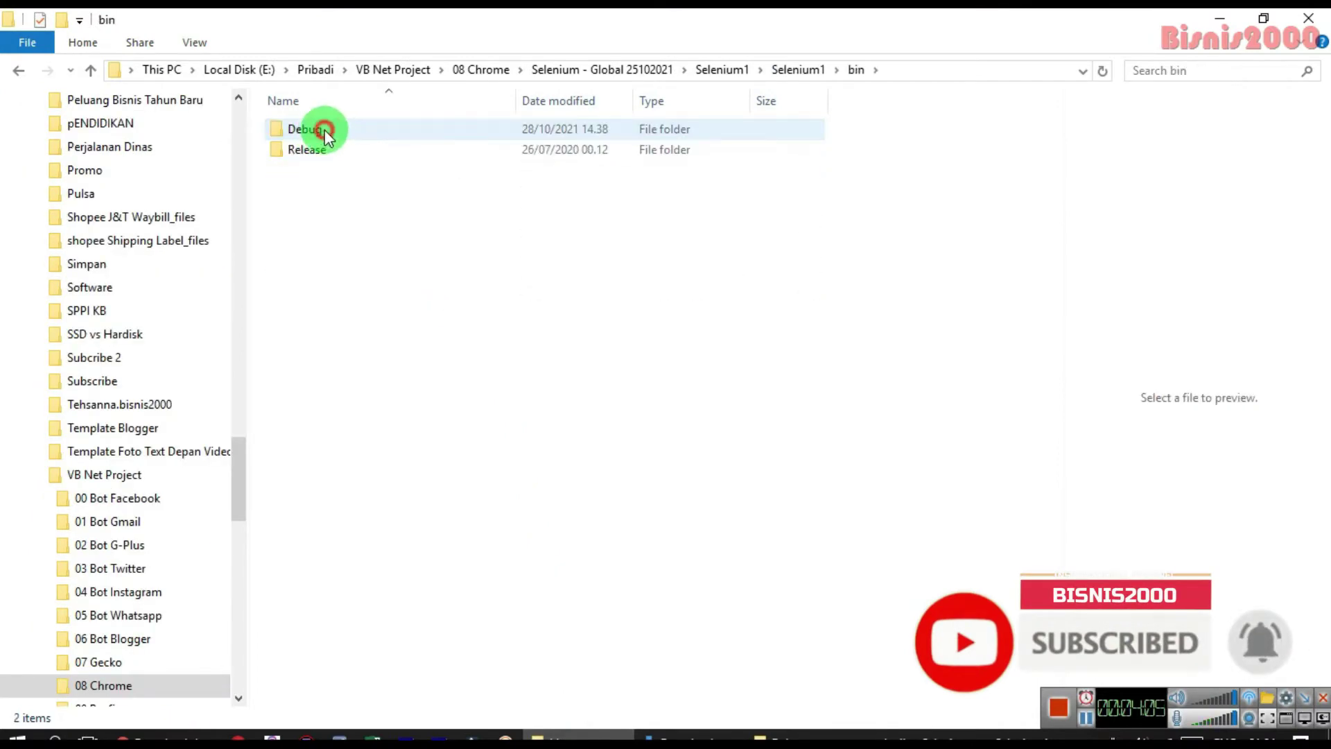
pyautogui.doubleClick(320, 128)
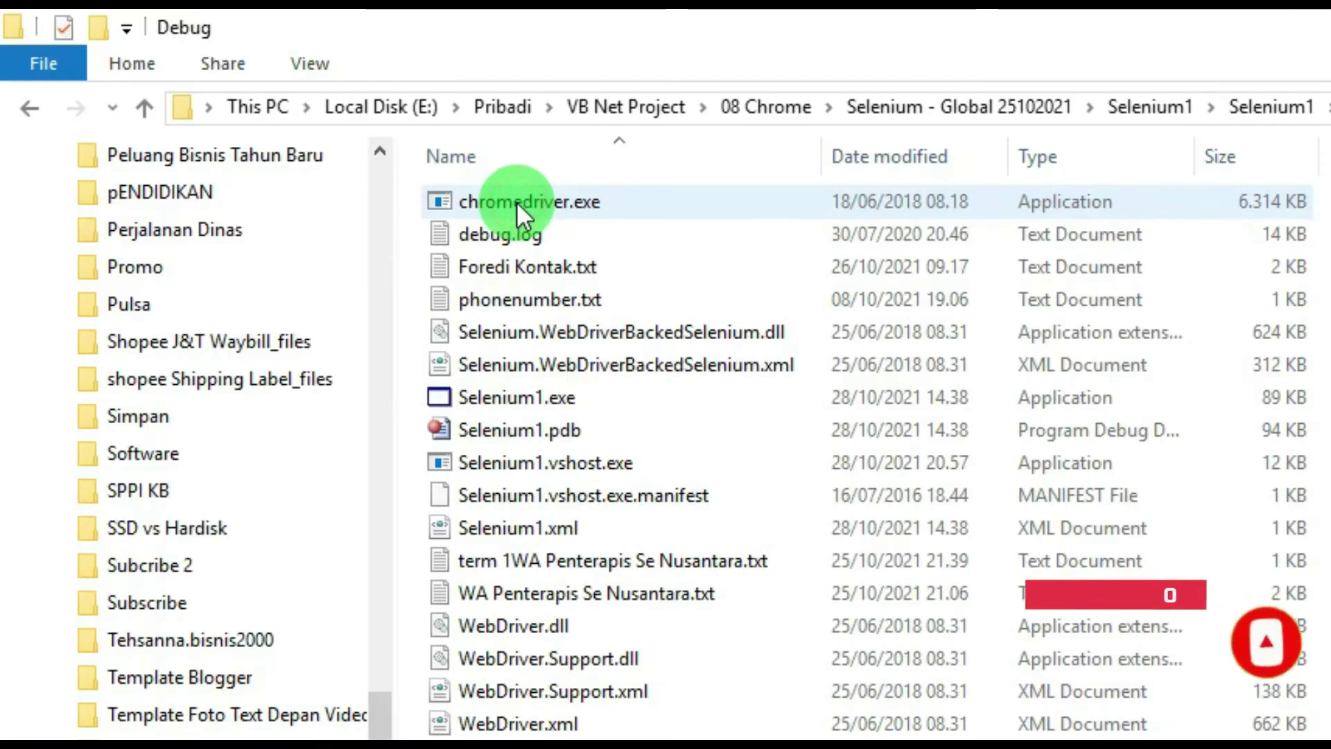
# Step: Copy chromedriver.exe, Selenium.WebDriverBackedSelenium.dll, WebDriver.dll and WebDriver.Support.dll from the older Selenium1 project's Debug folder
pyautogui.click(589, 202)
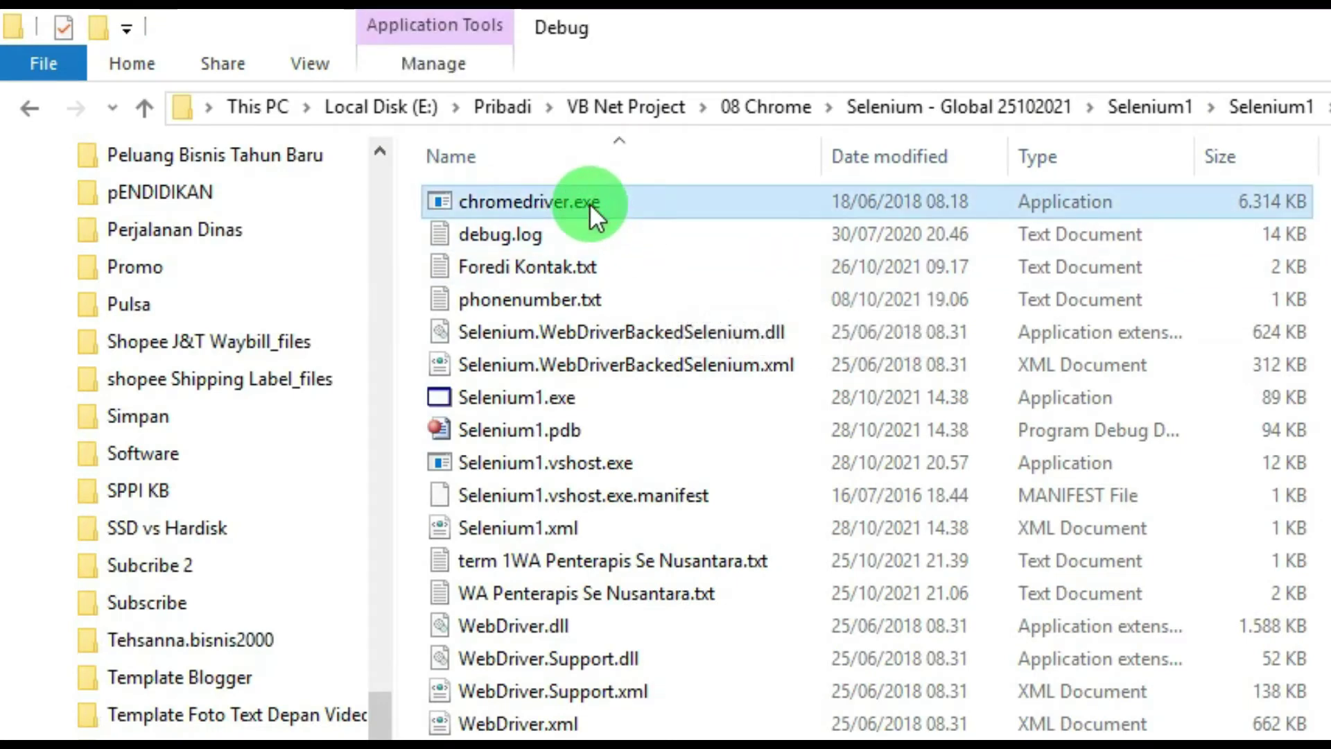
pyautogui.moveTo(589, 203); pyautogui.dragTo(643, 328)
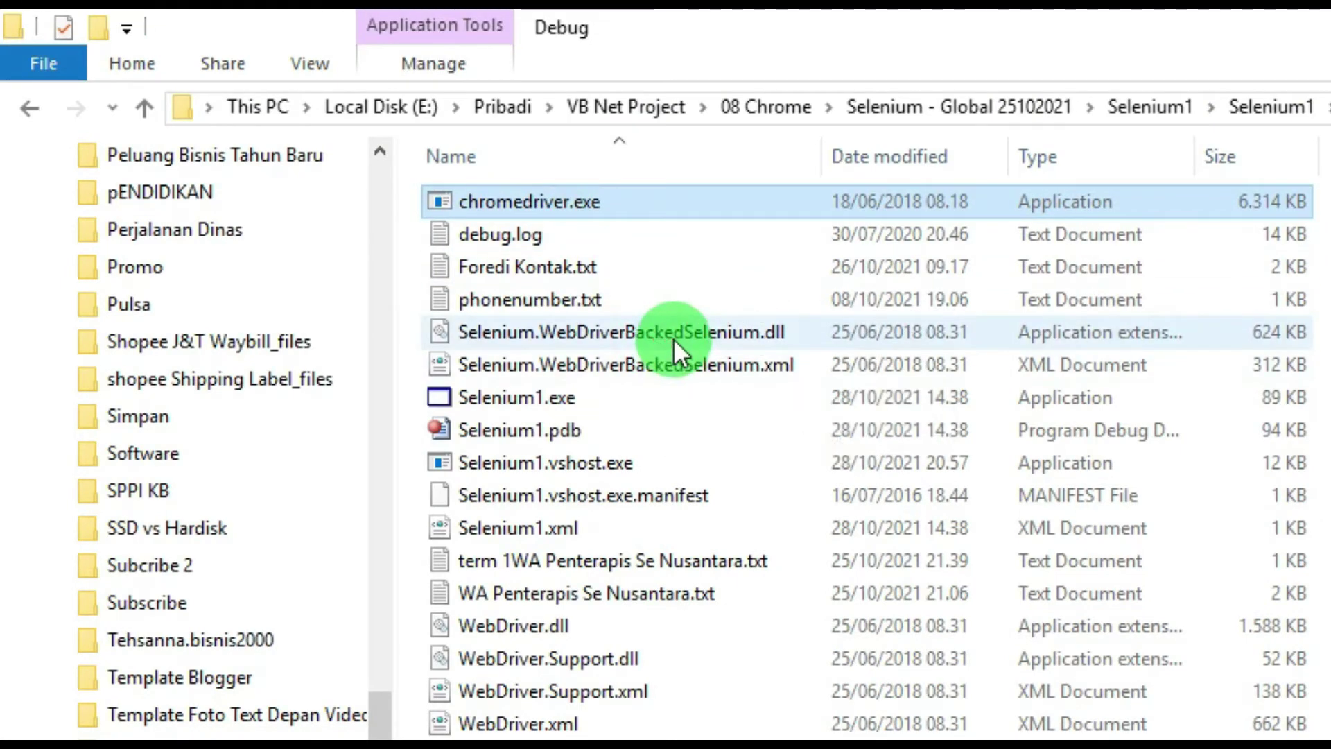
pyautogui.keyDown('ctrl'); pyautogui.click(673, 338); pyautogui.keyUp('ctrl')
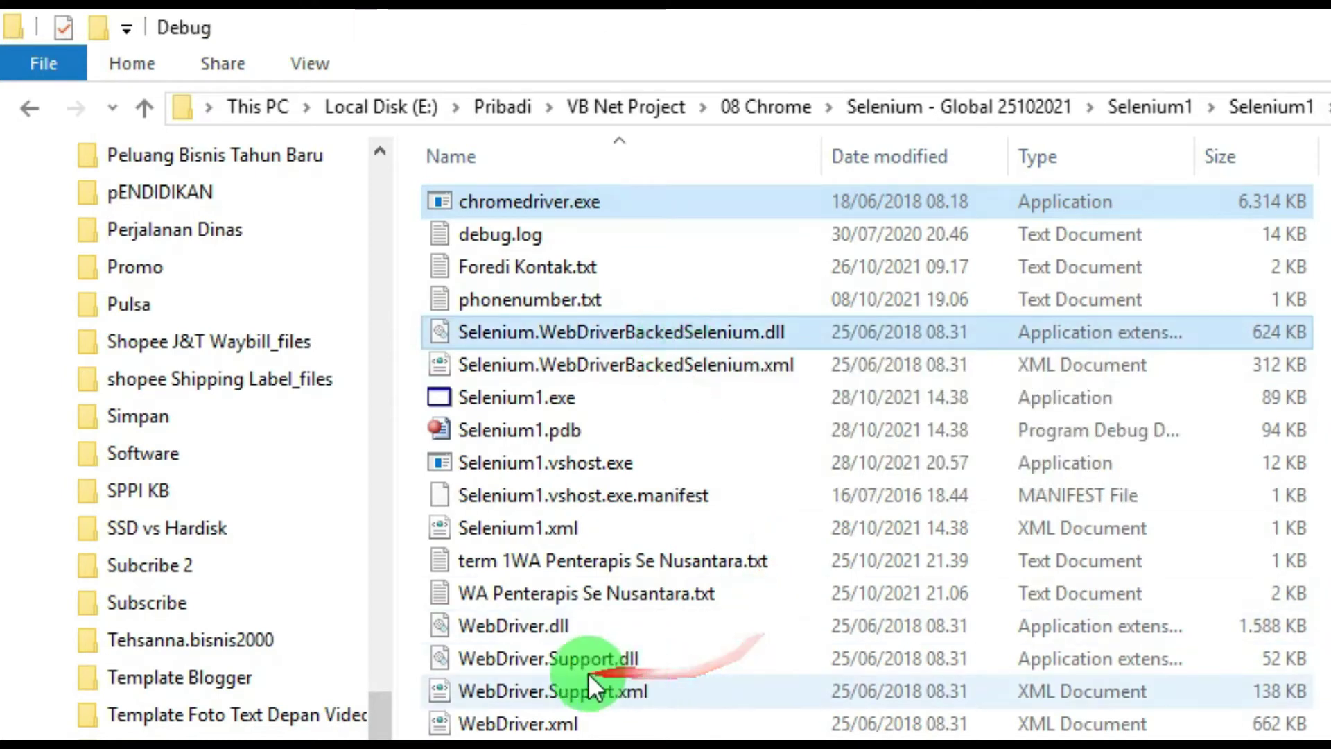
pyautogui.keyDown('ctrl'); pyautogui.click(542, 621); pyautogui.keyUp('ctrl')
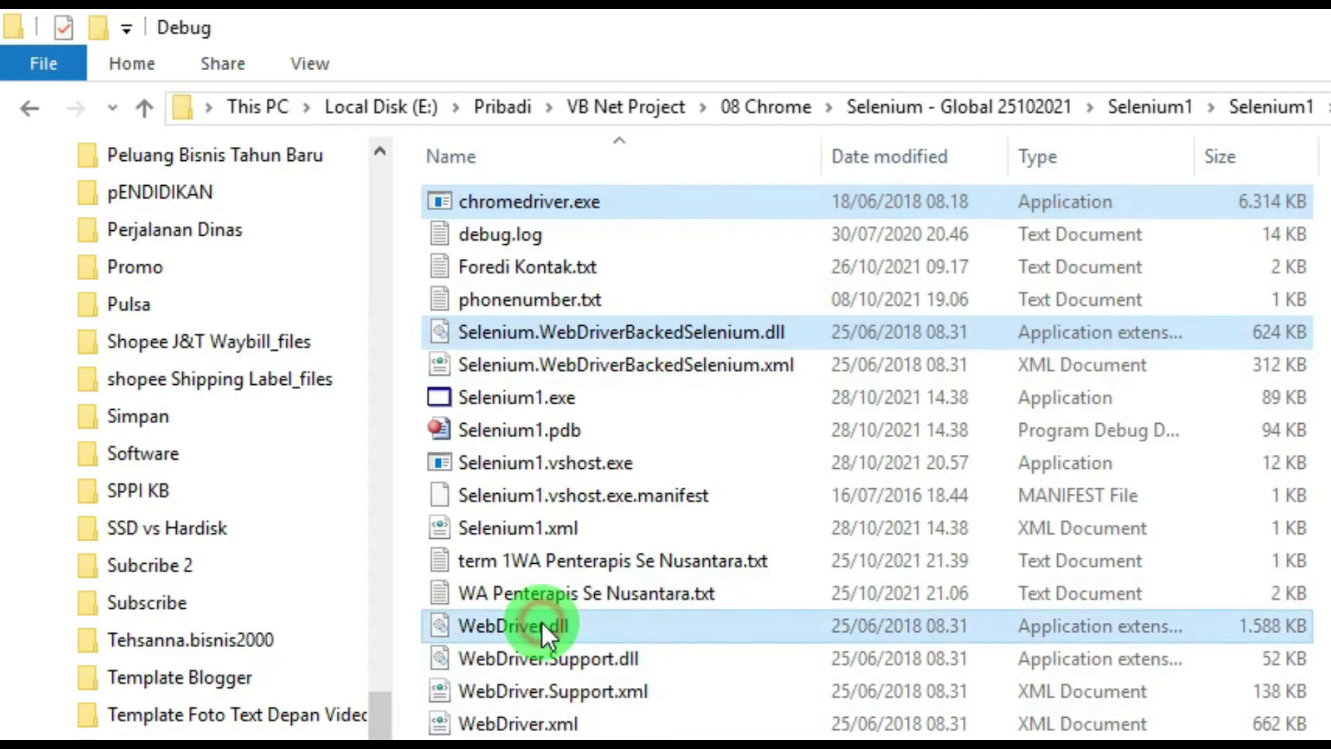
pyautogui.keyDown('ctrl'); pyautogui.click(625, 662); pyautogui.keyUp('ctrl')
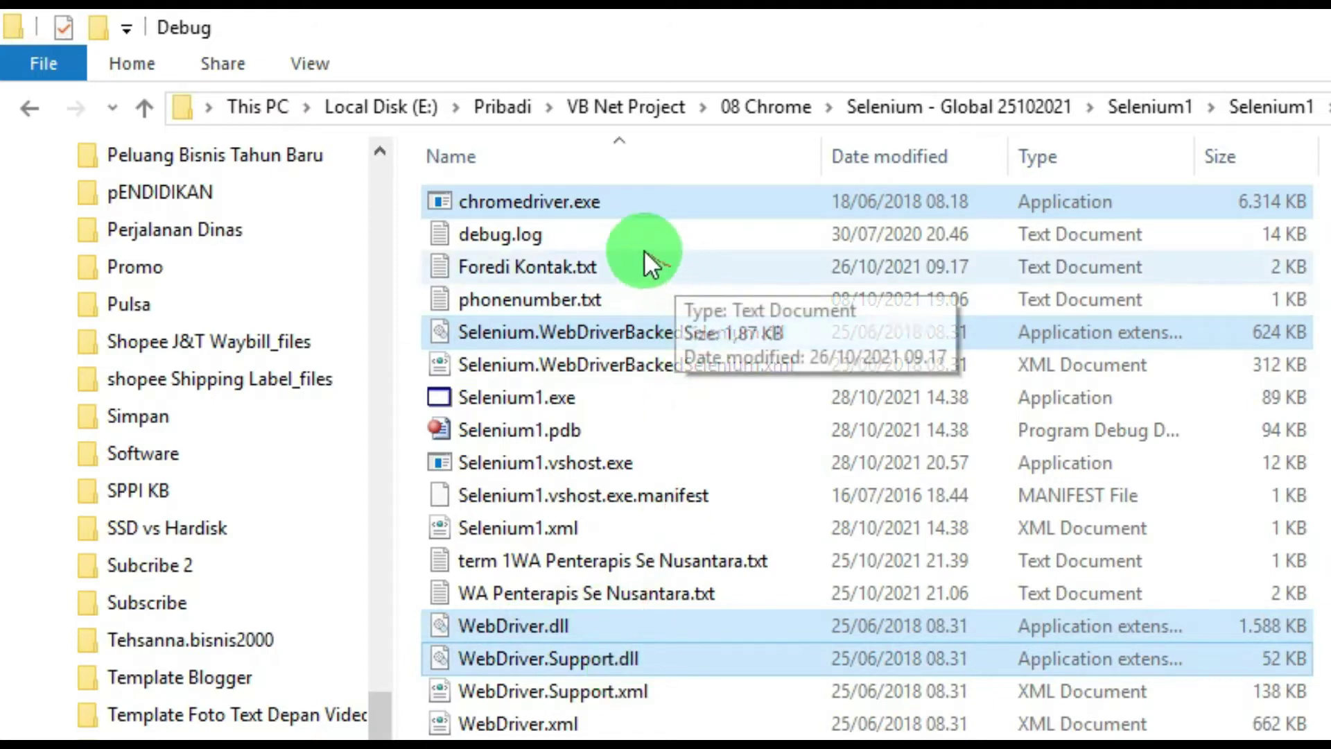
pyautogui.rightClick(556, 199)
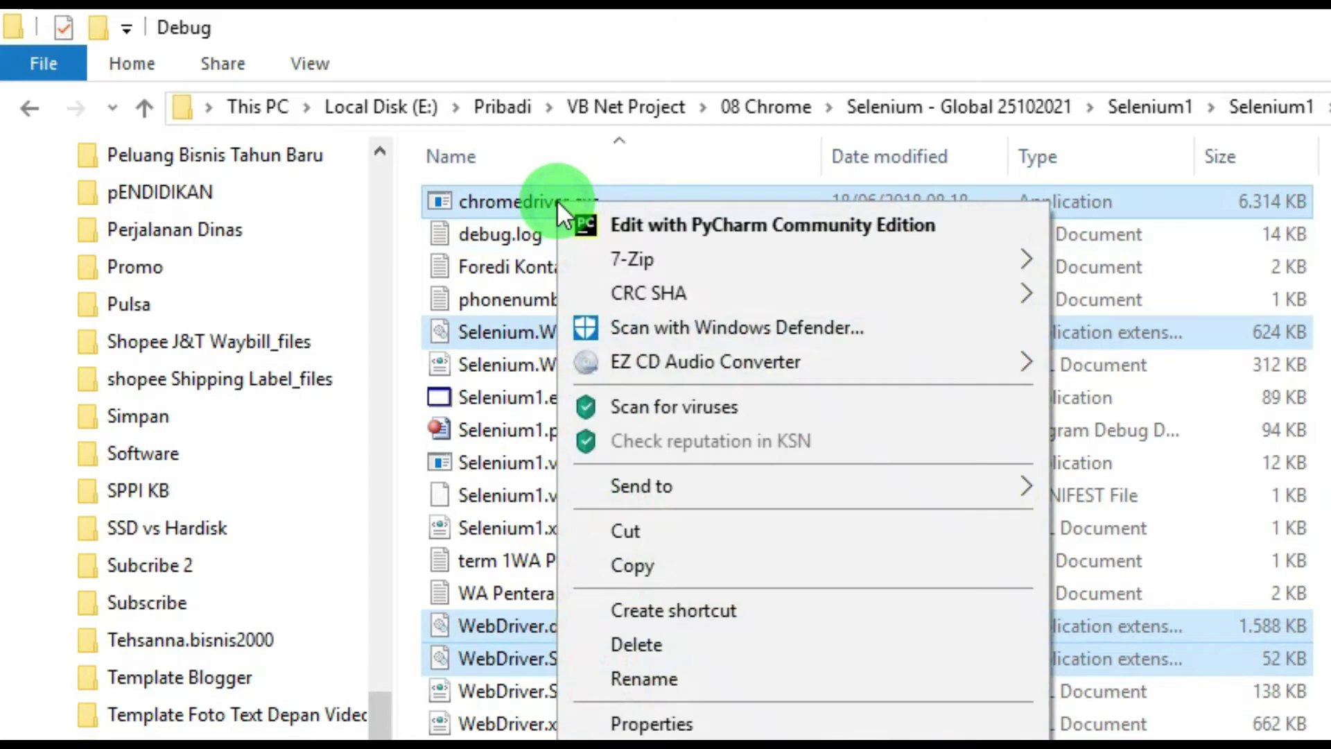
pyautogui.click(722, 576)
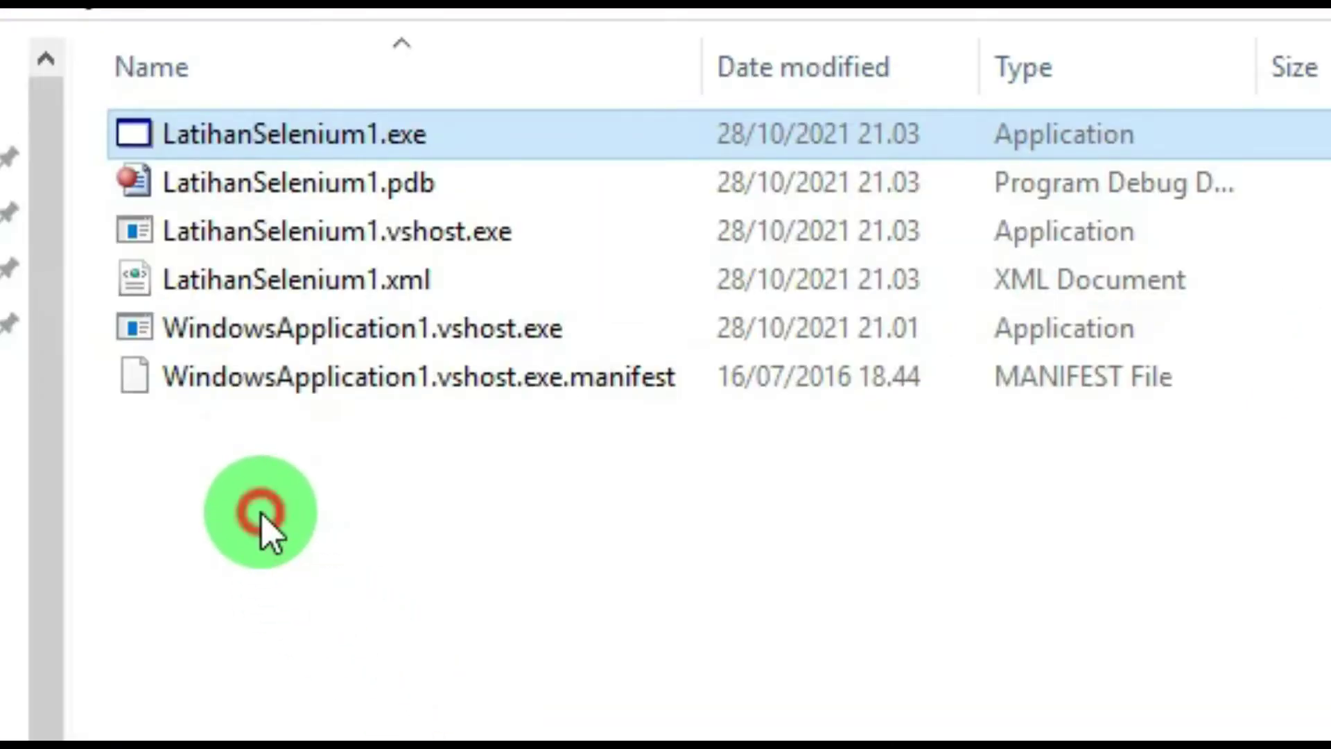
# Step: Paste the copied driver and library files into the LatihanSelenium1 project's bin\Debug folder and clear the selection
pyautogui.click(267, 530)
pyautogui.rightClick(267, 530)
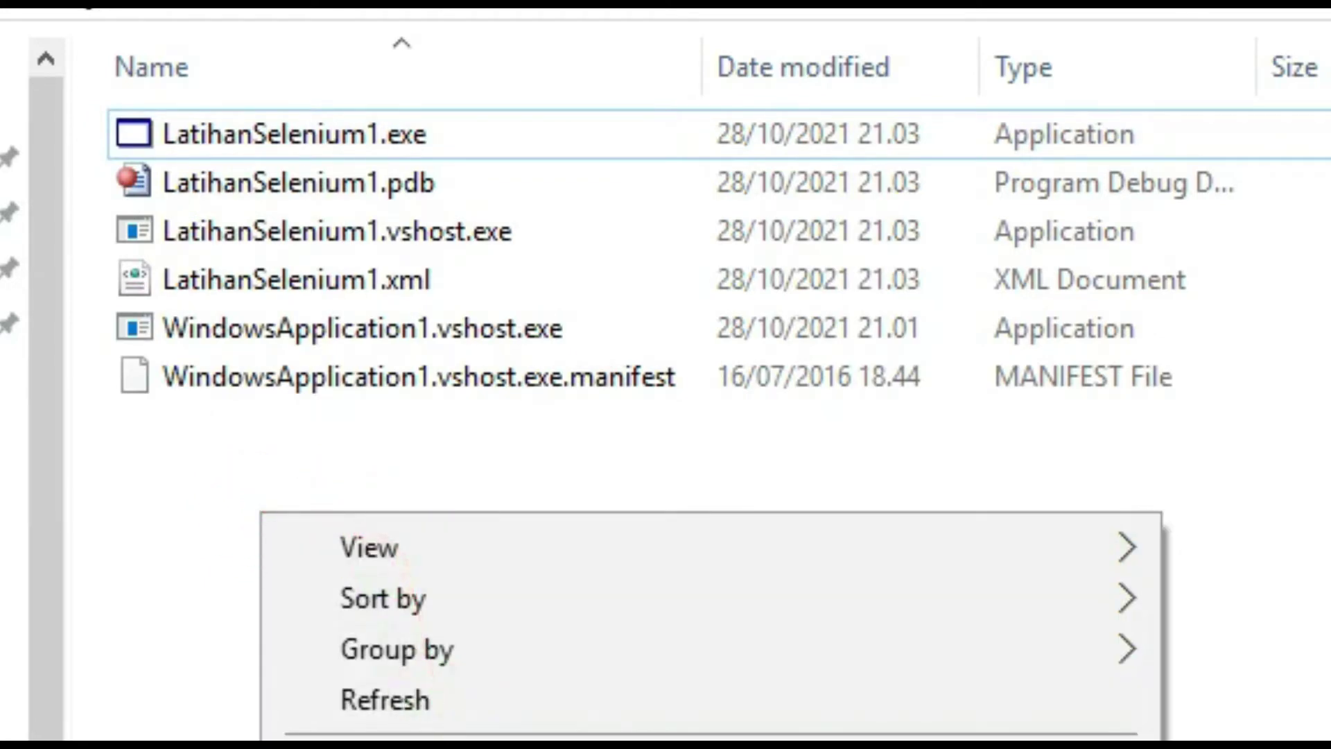
pyautogui.hotkey('ctrl', 'v')
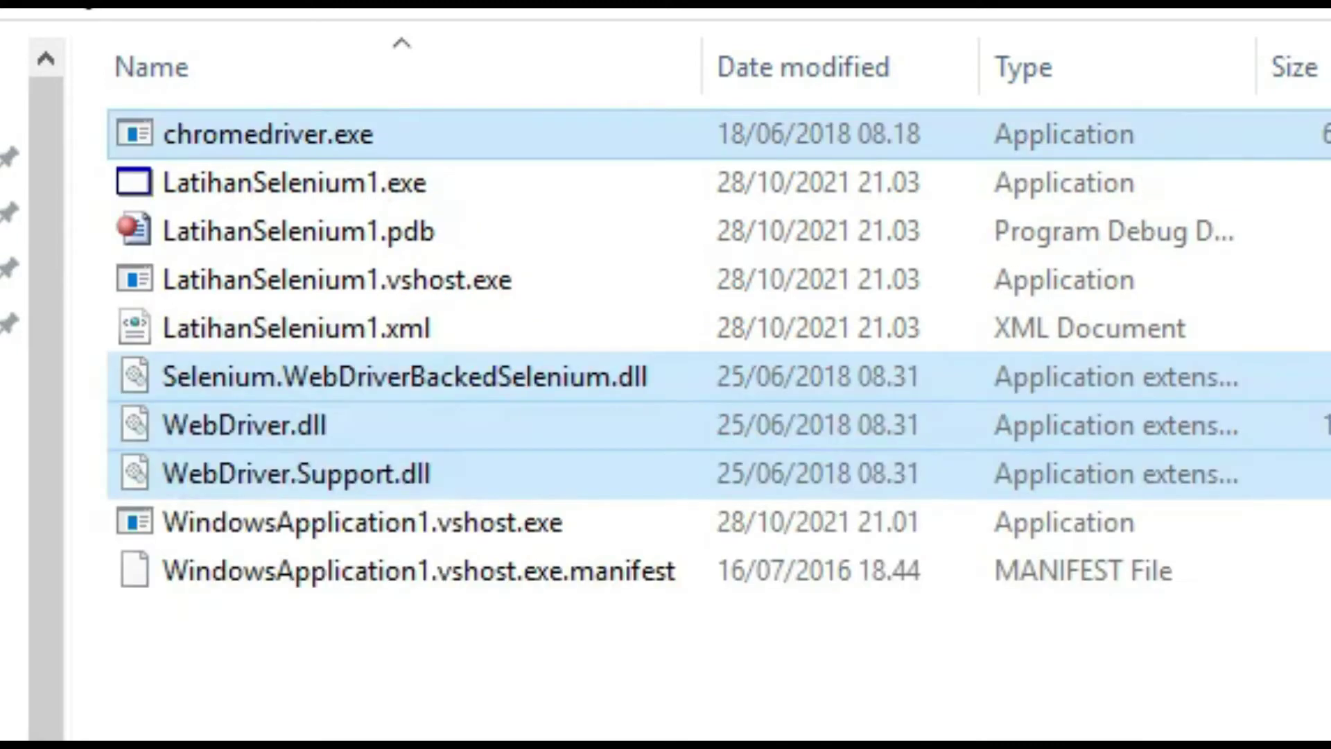
pyautogui.click(470, 729)
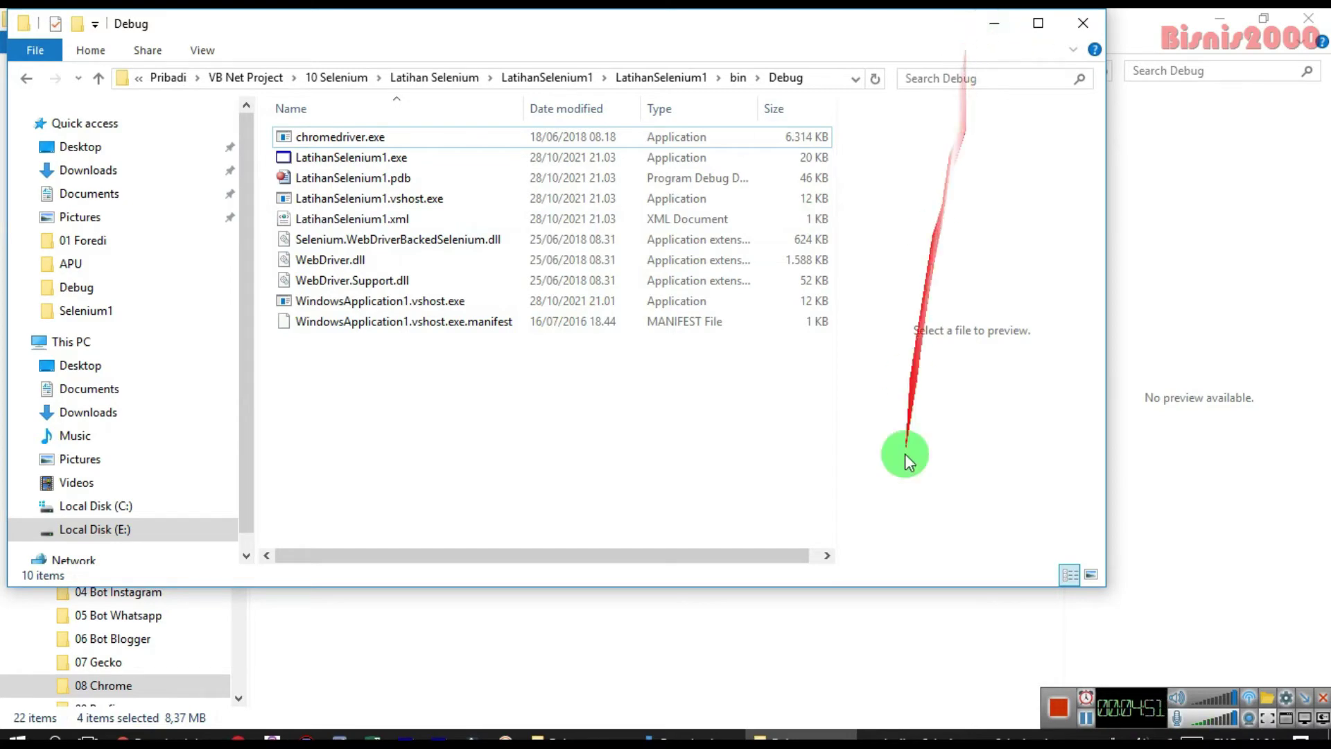
# Step: Switch to the LatihanSelenium1 project in Visual Studio and narrow Form1 slightly to a size of 368; 282
pyautogui.click(901, 738)
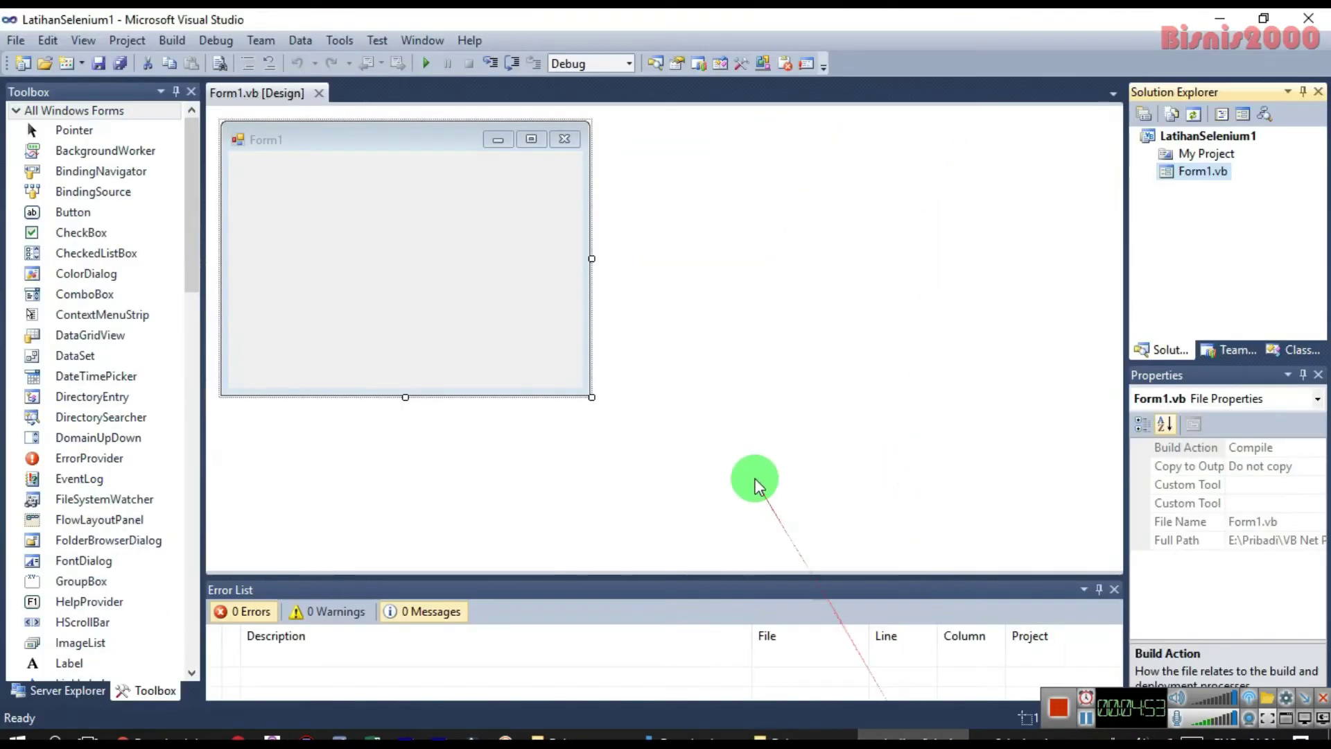
pyautogui.moveTo(591, 259); pyautogui.dragTo(581, 258)
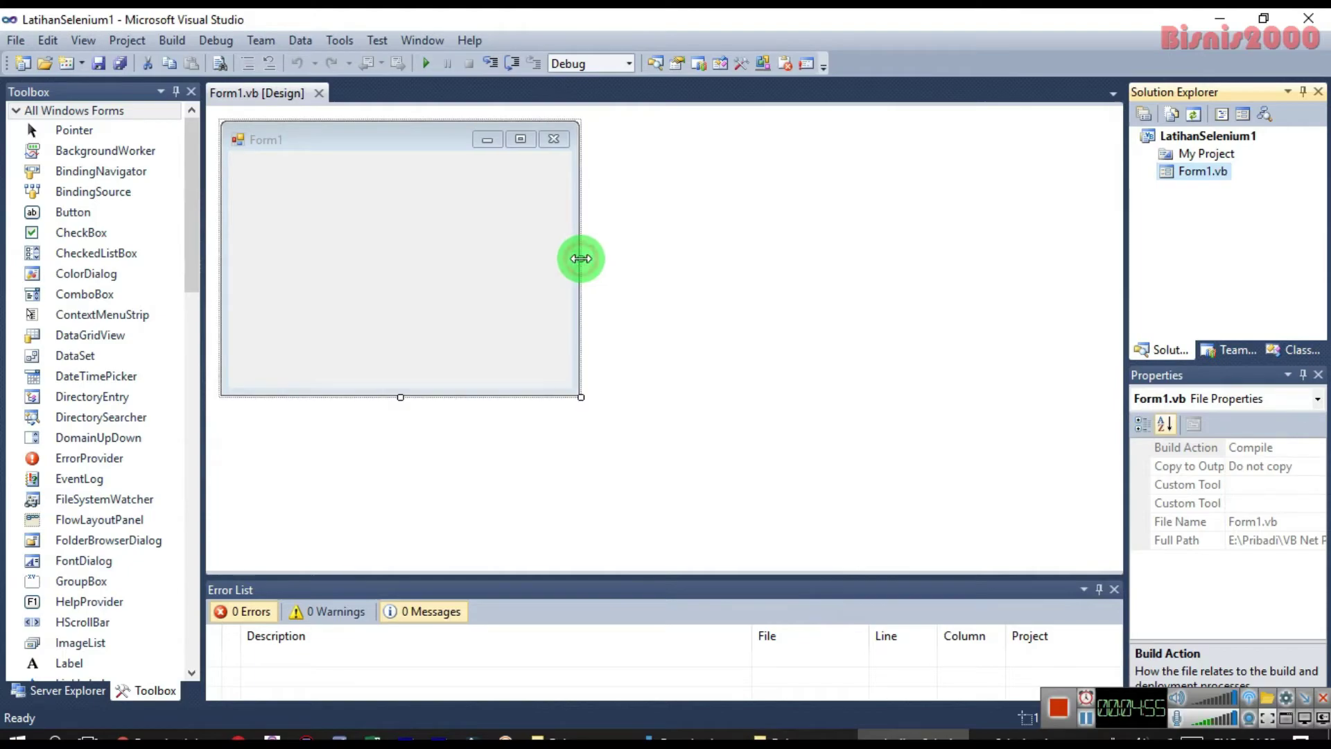
pyautogui.click(441, 243)
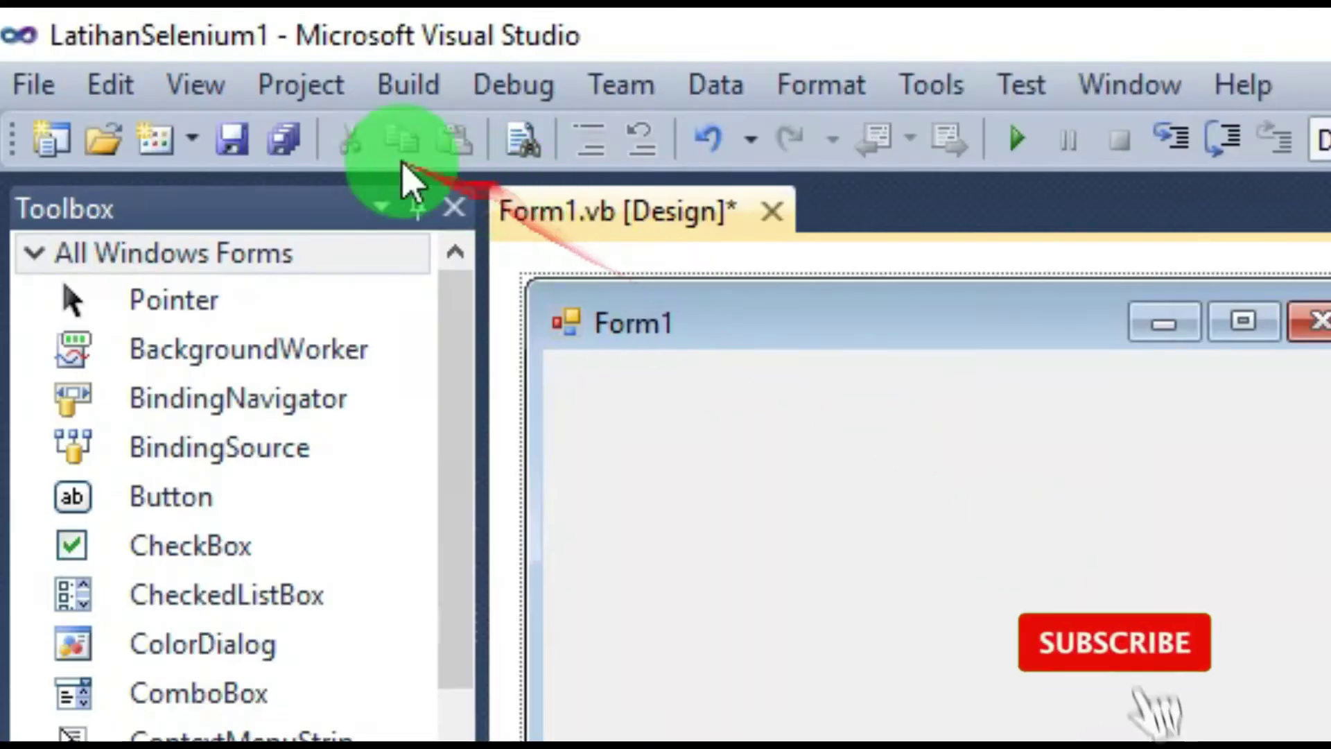
# Step: Start adding a project reference and browse to the LatihanSelenium1 project's bin\Debug folder
pyautogui.click(322, 104)
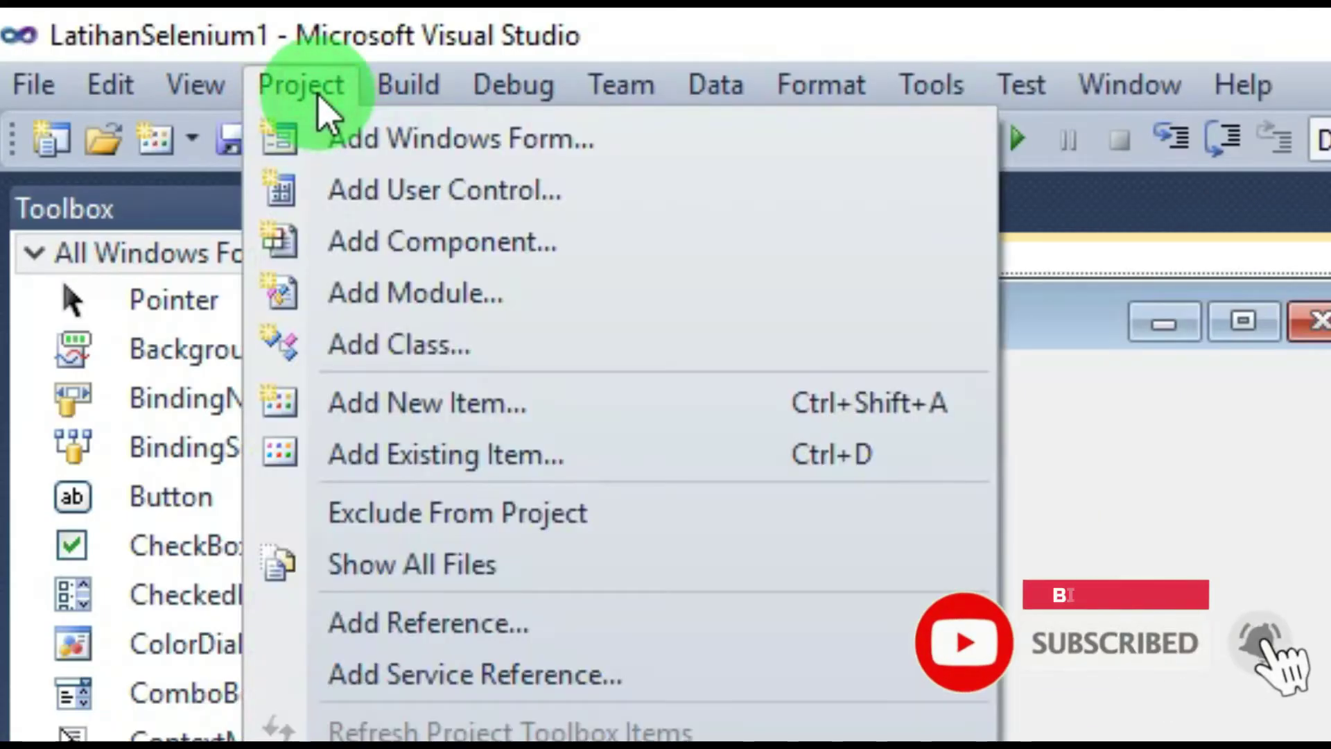
pyautogui.click(478, 624)
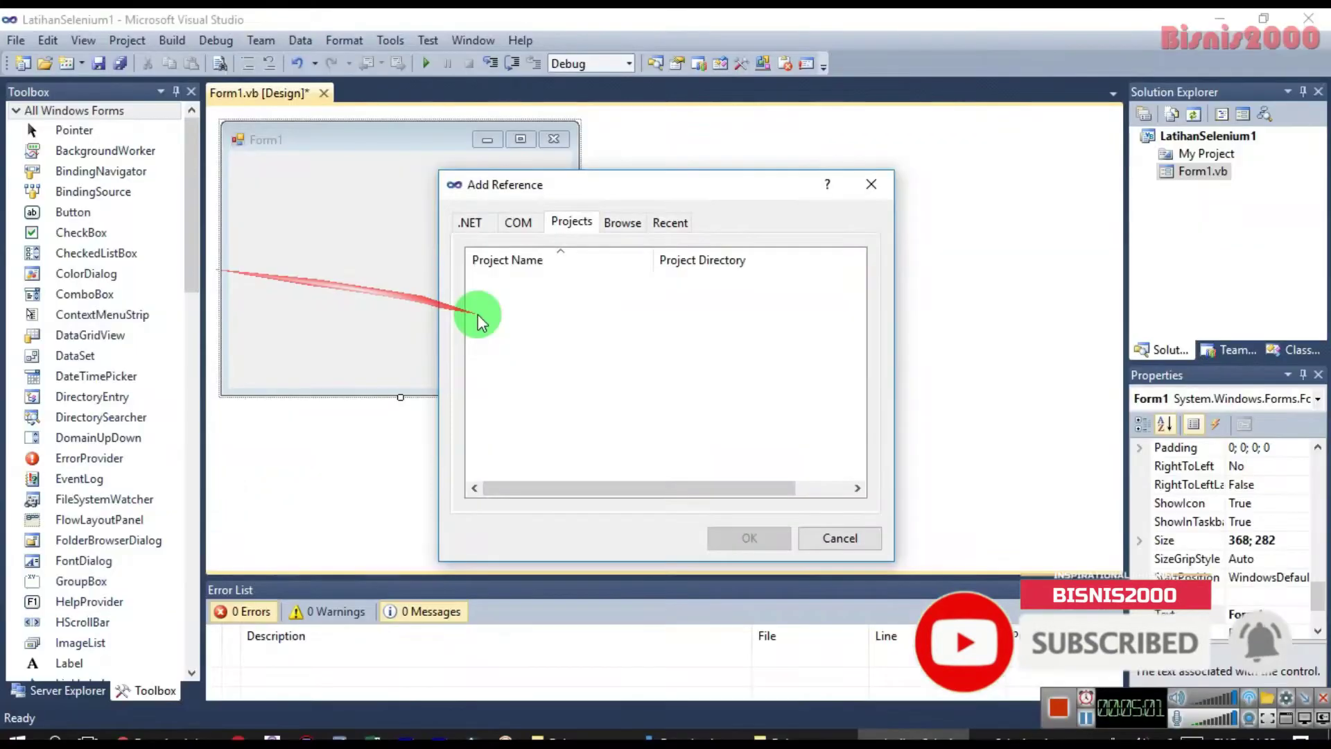
pyautogui.click(622, 223)
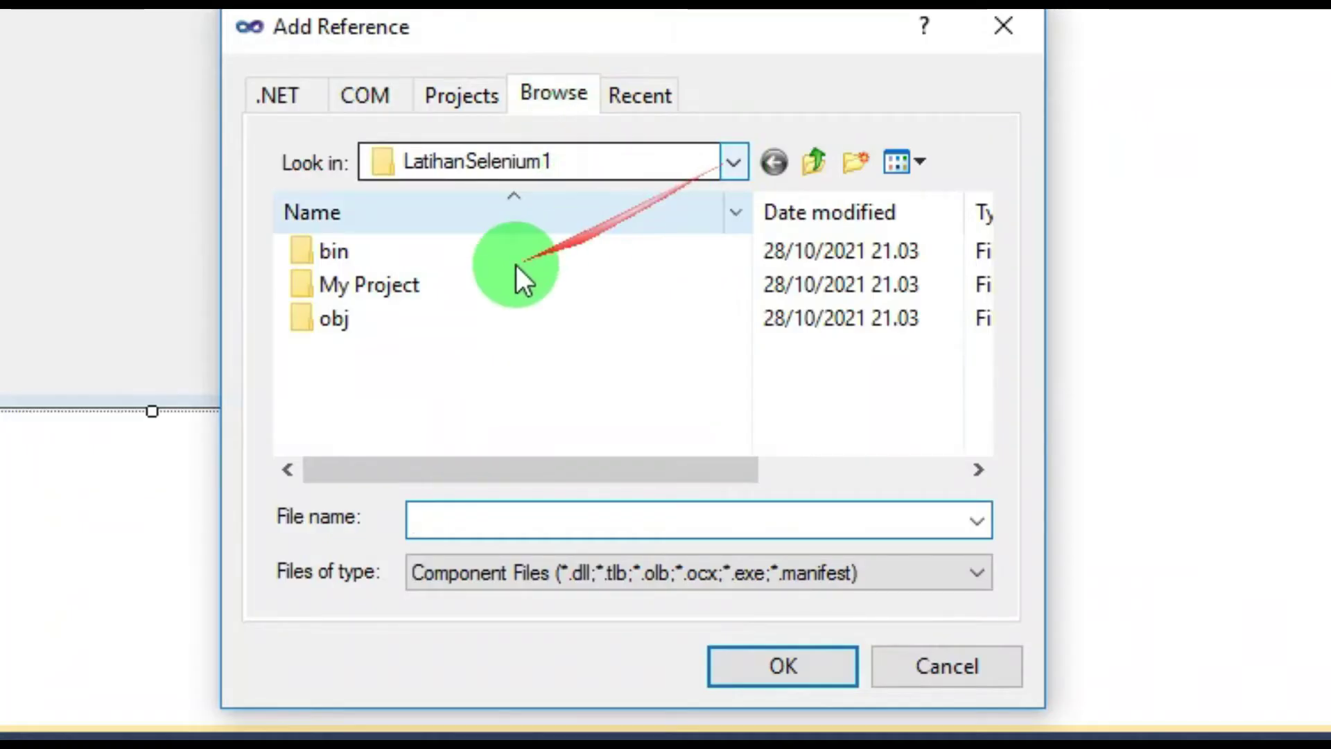
pyautogui.click(736, 164)
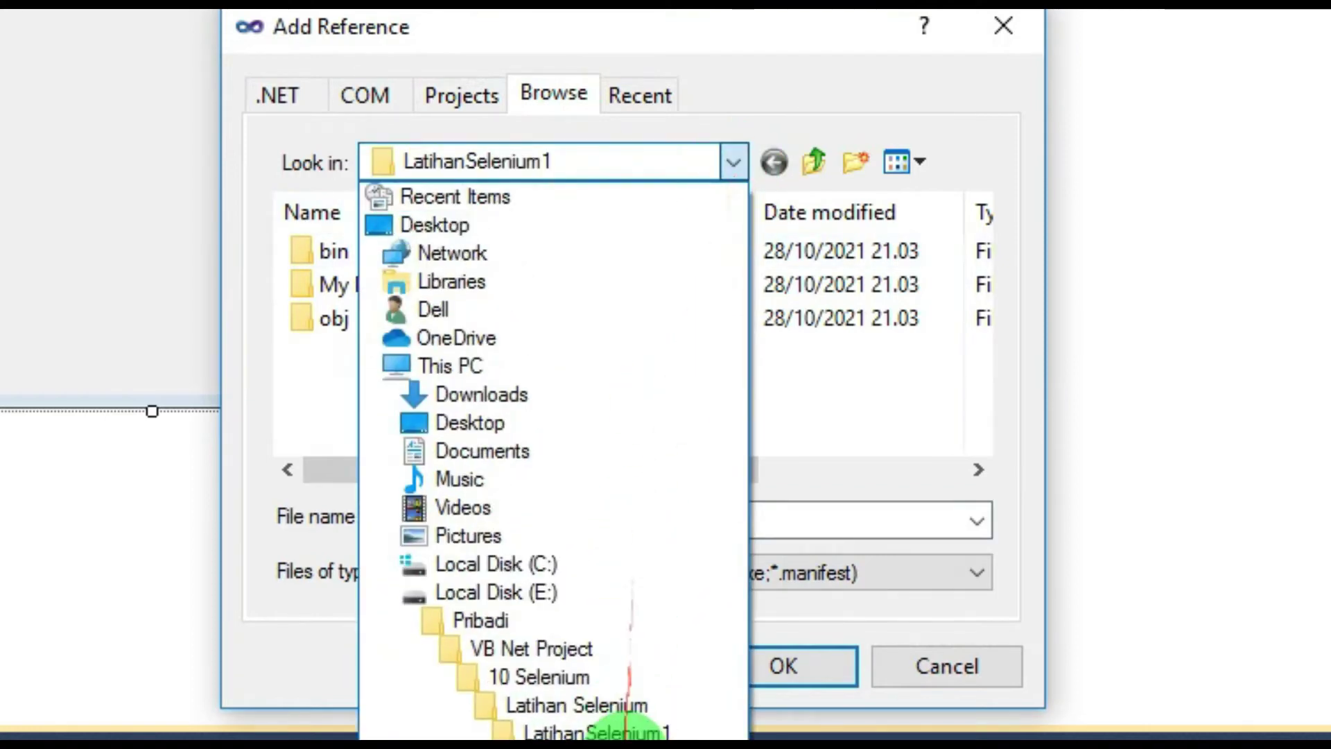
pyautogui.click(613, 729)
pyautogui.doubleClick(366, 249)
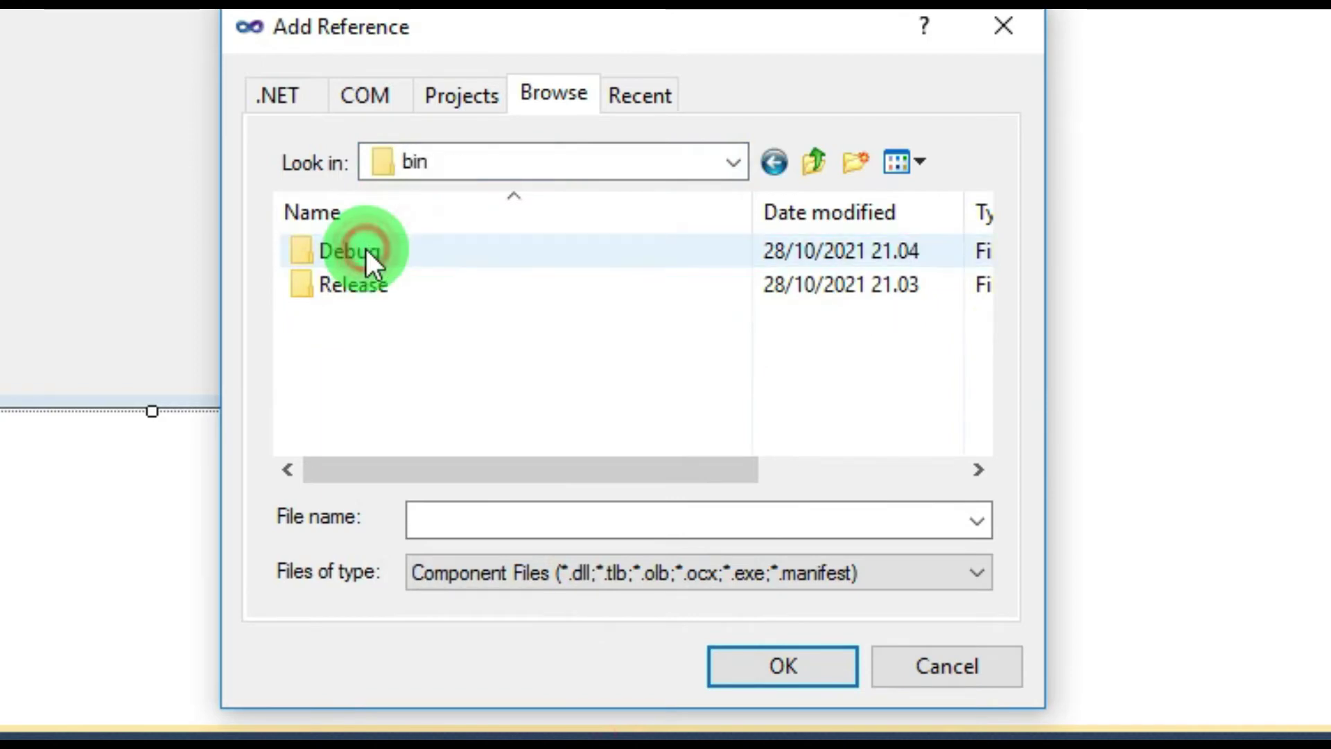
pyautogui.click(366, 248)
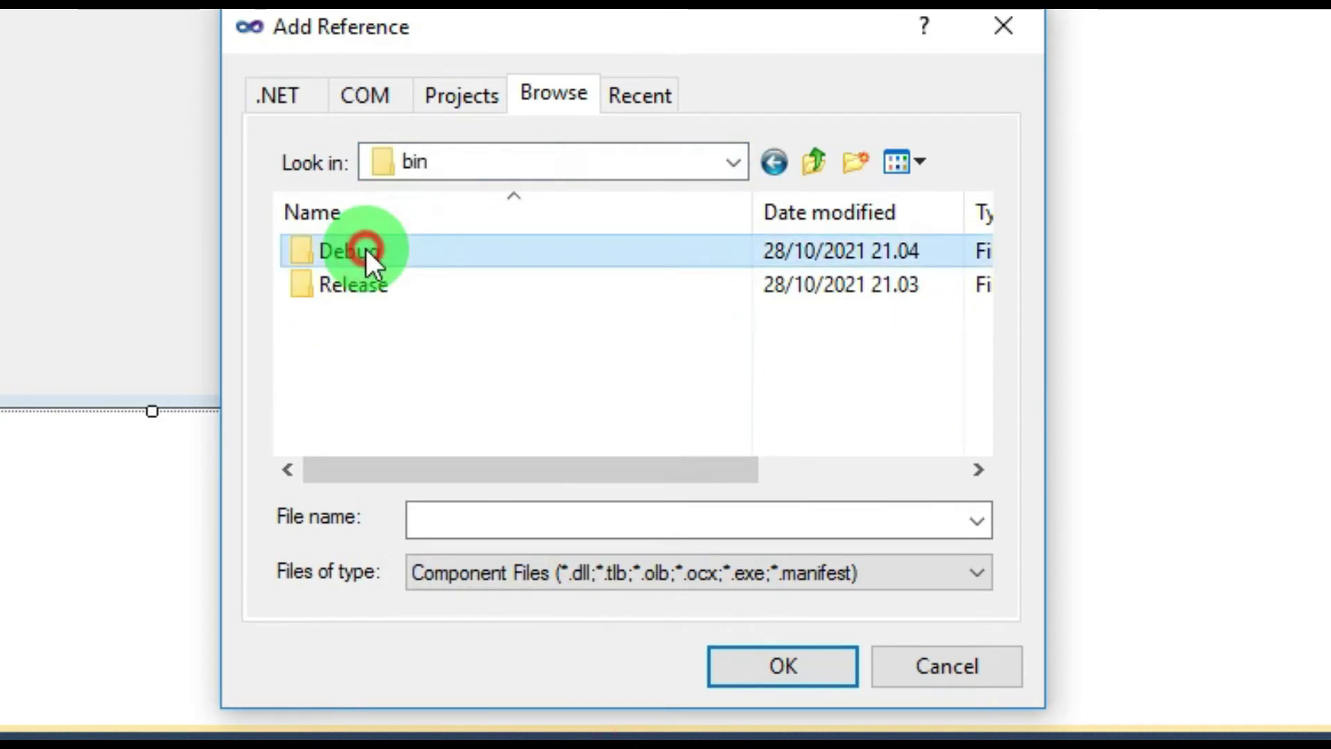
pyautogui.click(366, 248)
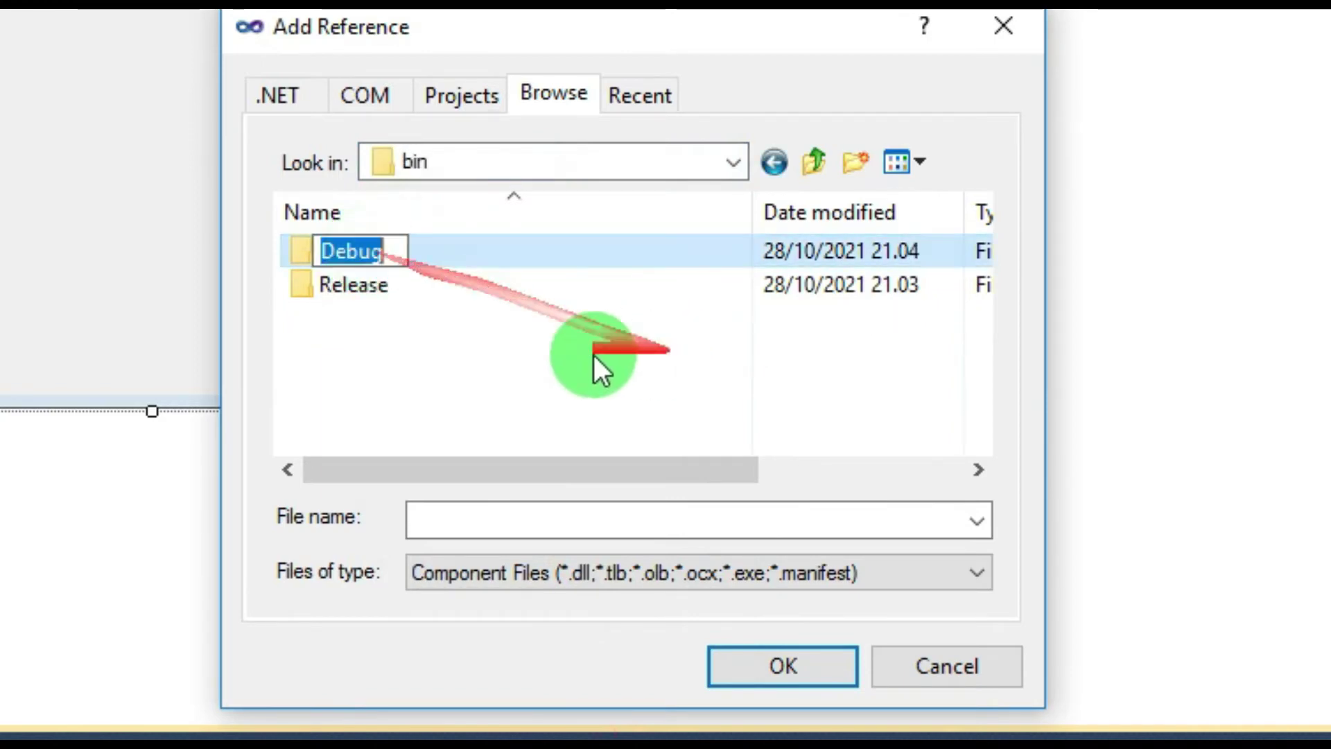
pyautogui.doubleClick(320, 252)
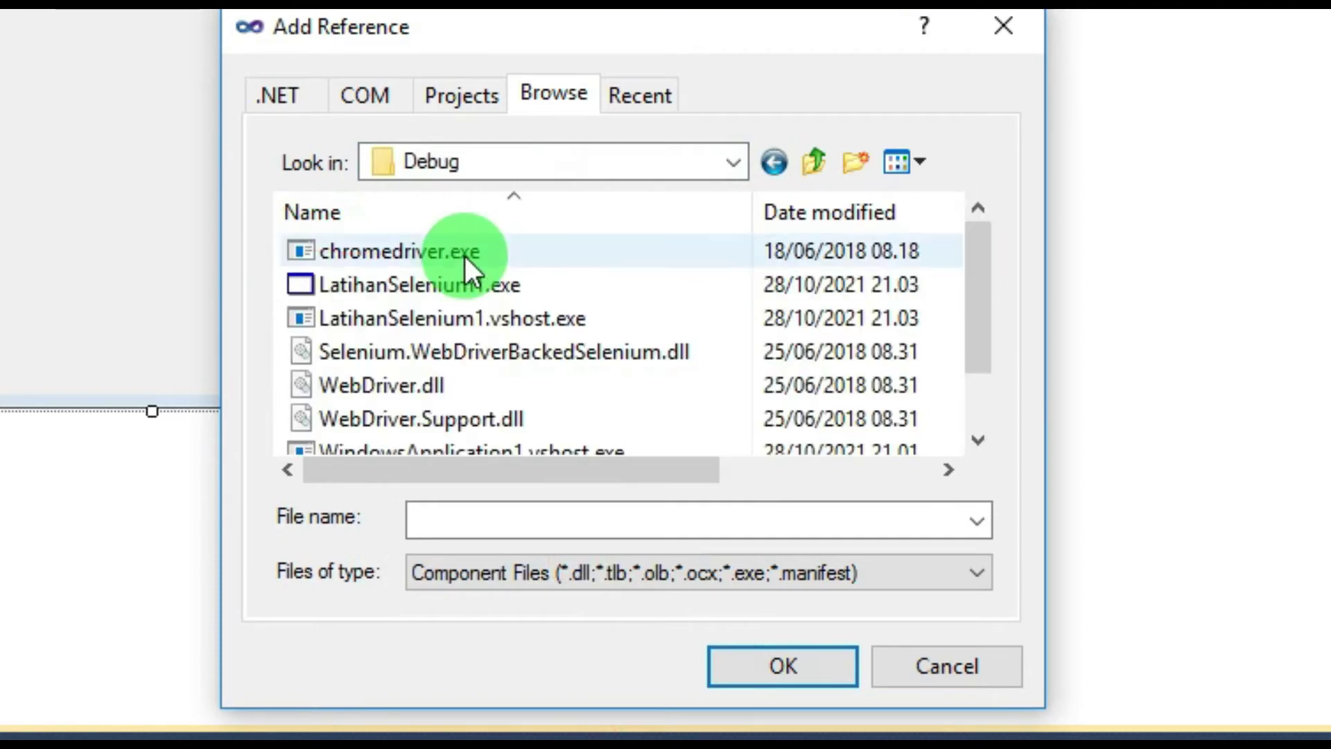
# Step: Add WebDriver.dll from the Debug folder as a project reference
pyautogui.moveTo(987, 313); pyautogui.dragTo(973, 345)
pyautogui.click(410, 318)
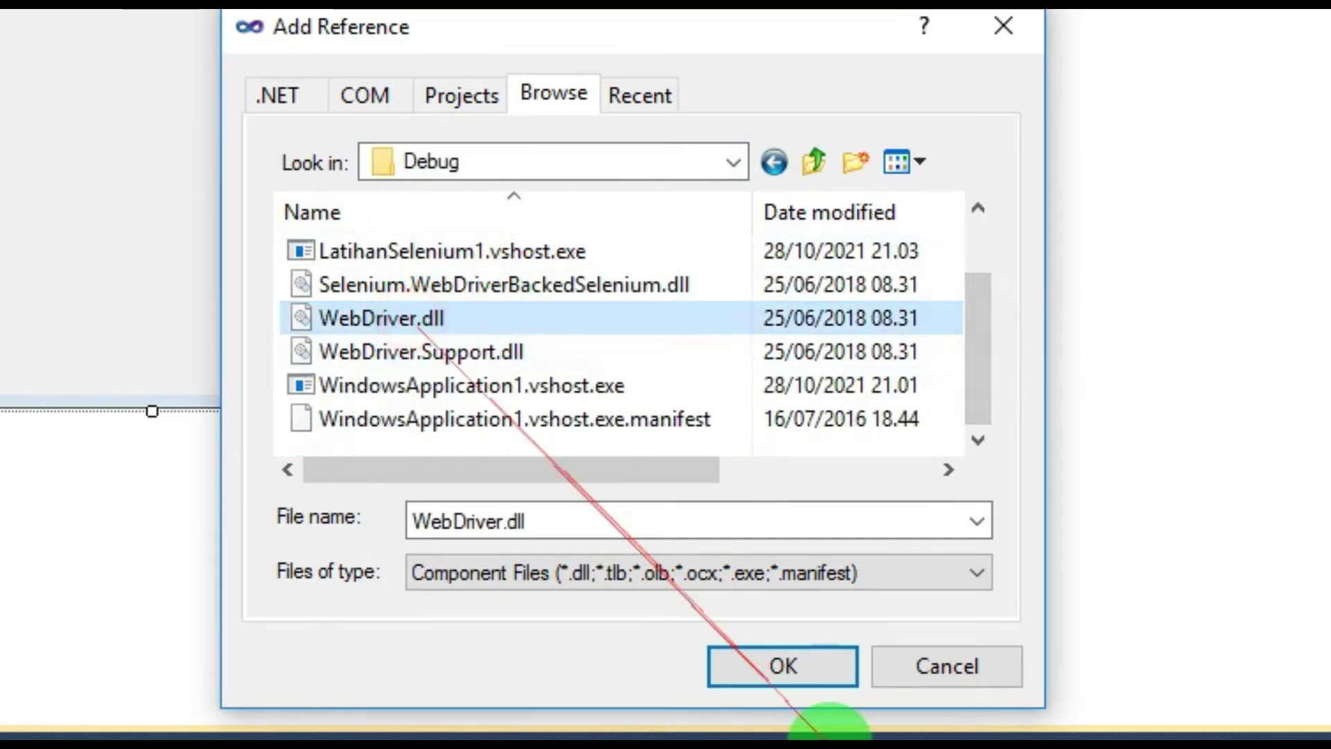
pyautogui.click(814, 669)
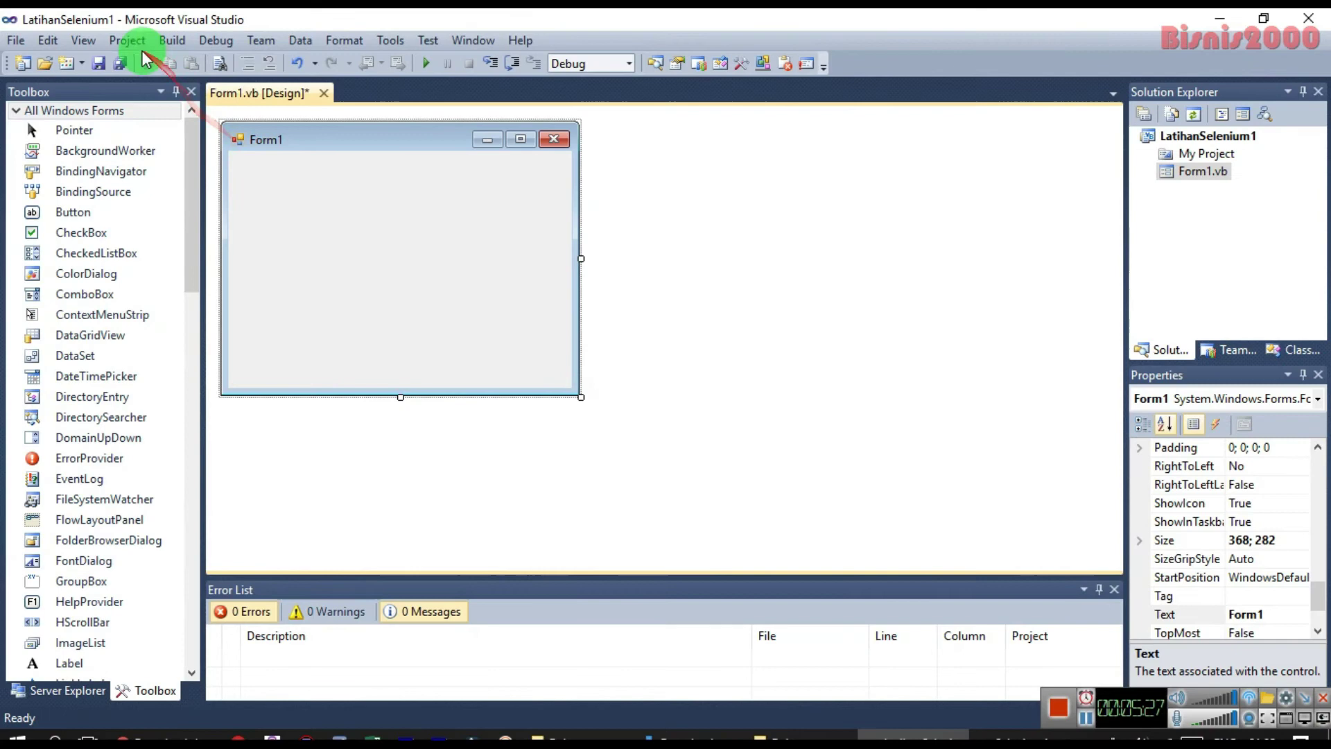
# Step: Add WebDriver.Support.dll from the Debug folder as another project reference
pyautogui.click(129, 42)
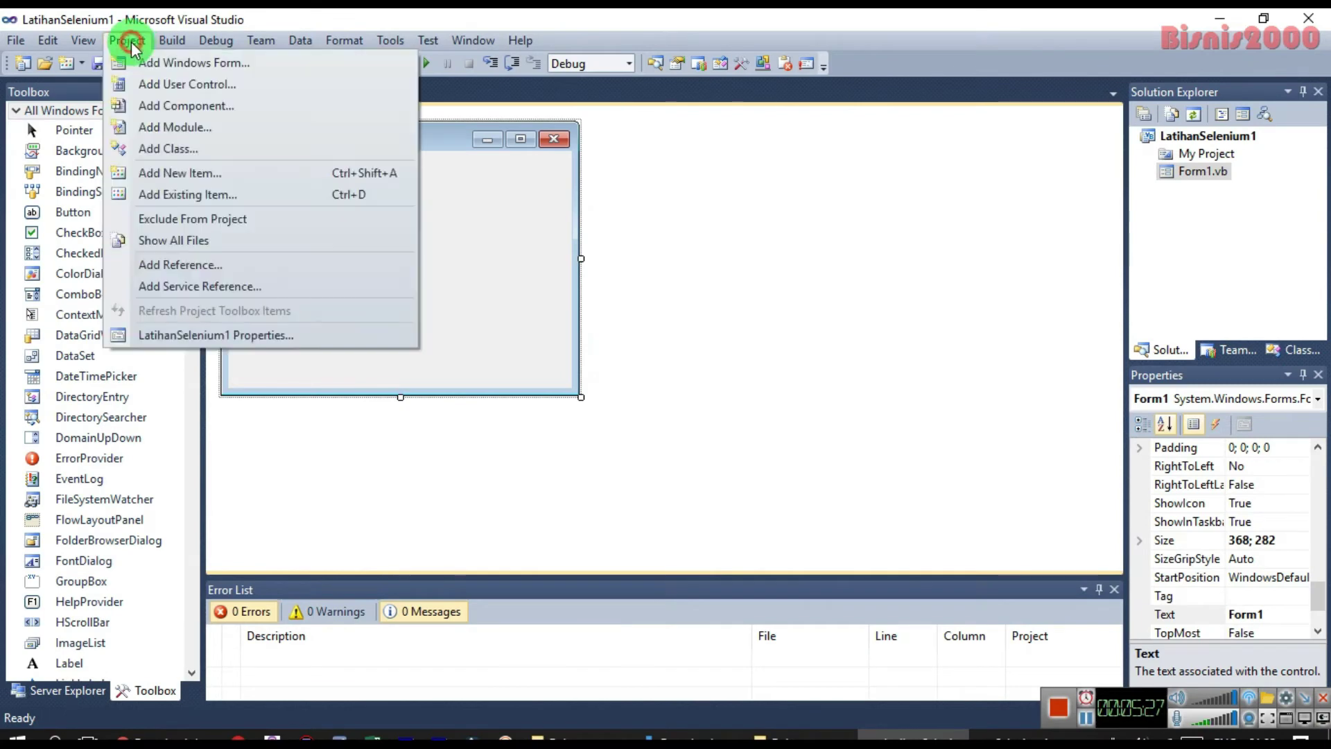
pyautogui.click(194, 265)
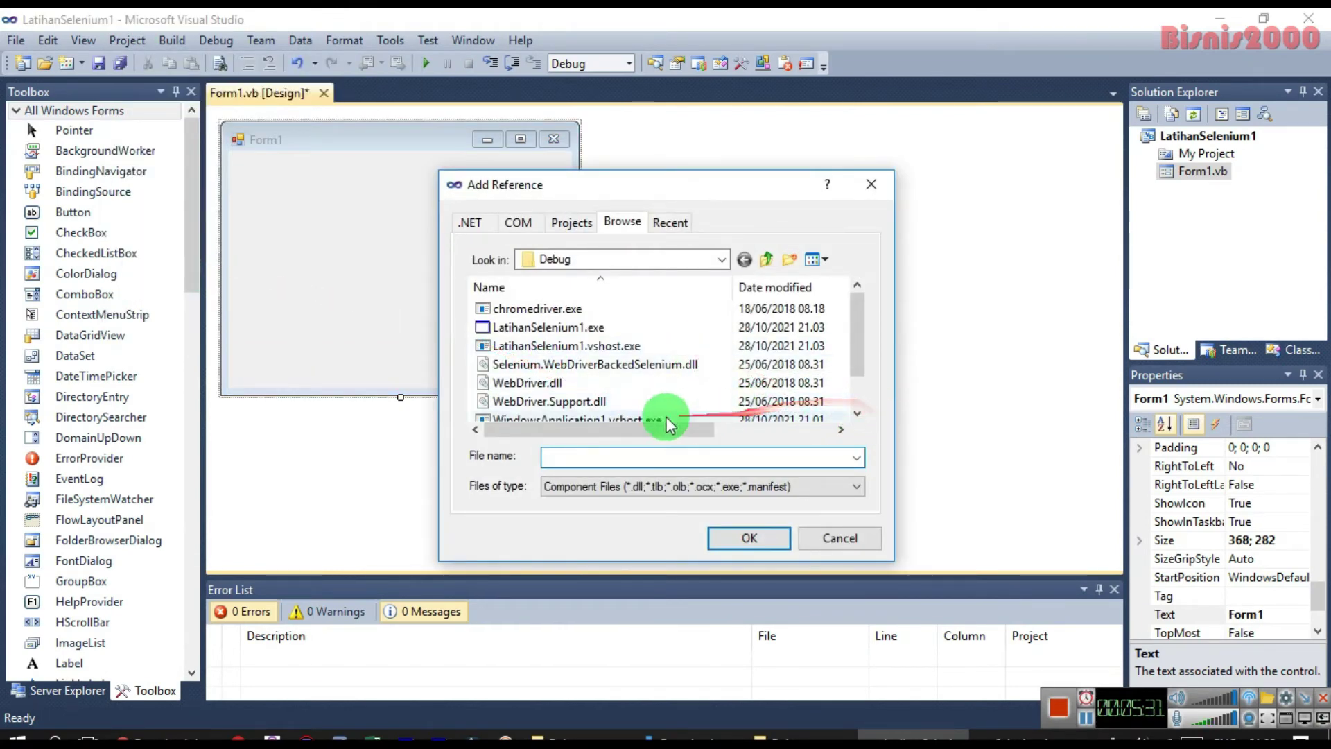
pyautogui.click(594, 402)
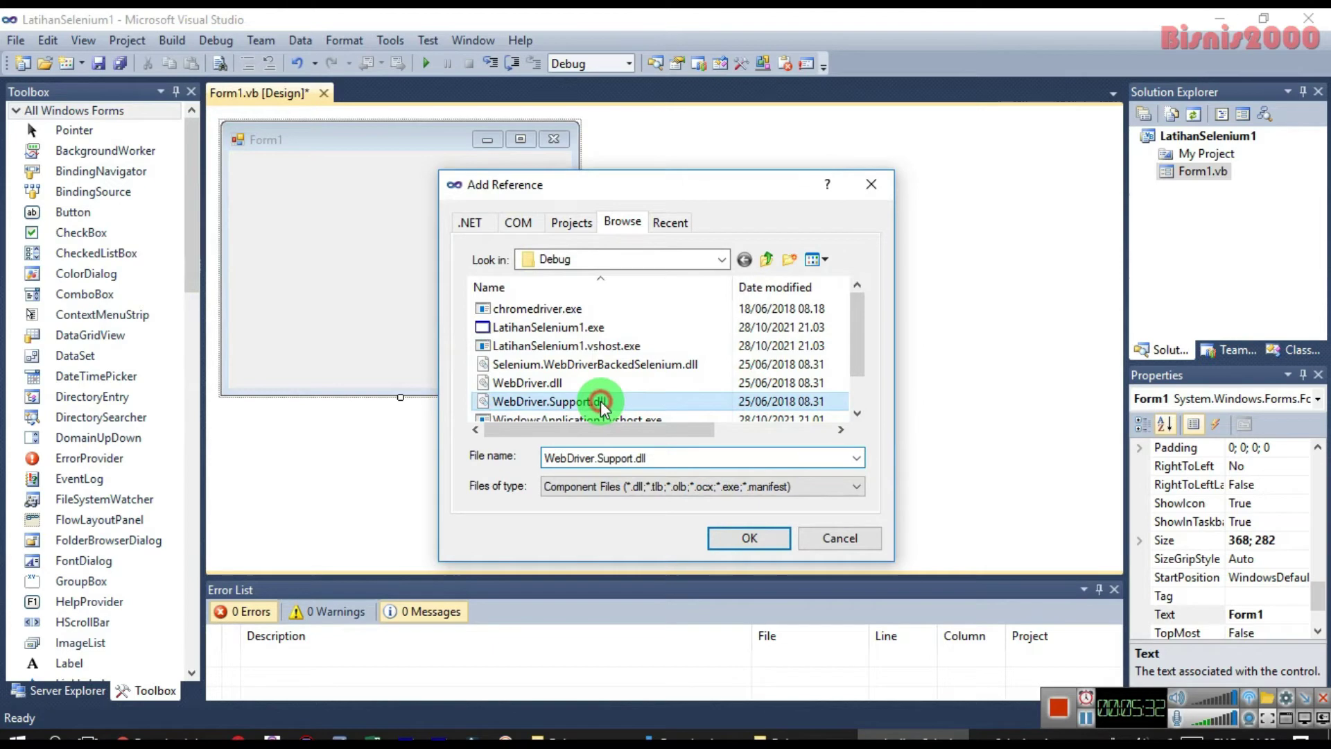
pyautogui.click(737, 540)
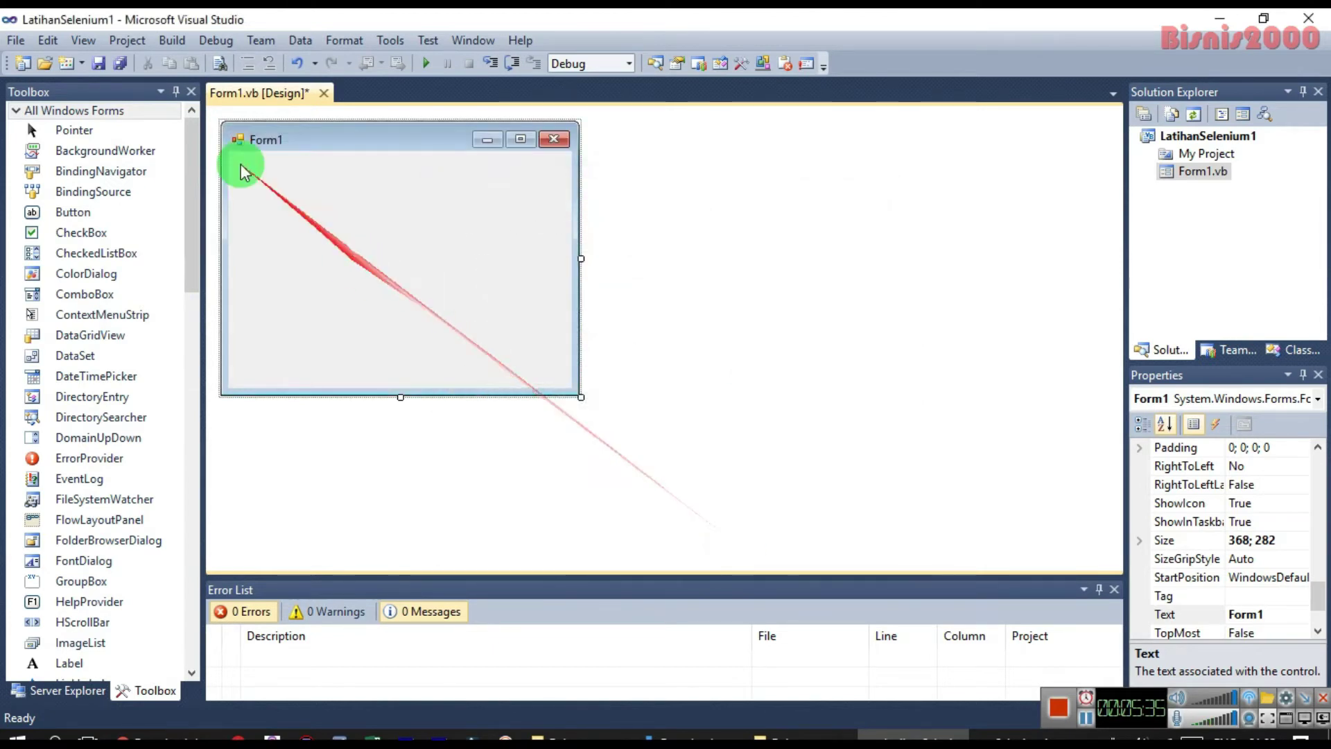
# Step: Add Selenium.WebDriverBackedSelenium.dll from the Debug folder as a third project reference
pyautogui.click(132, 40)
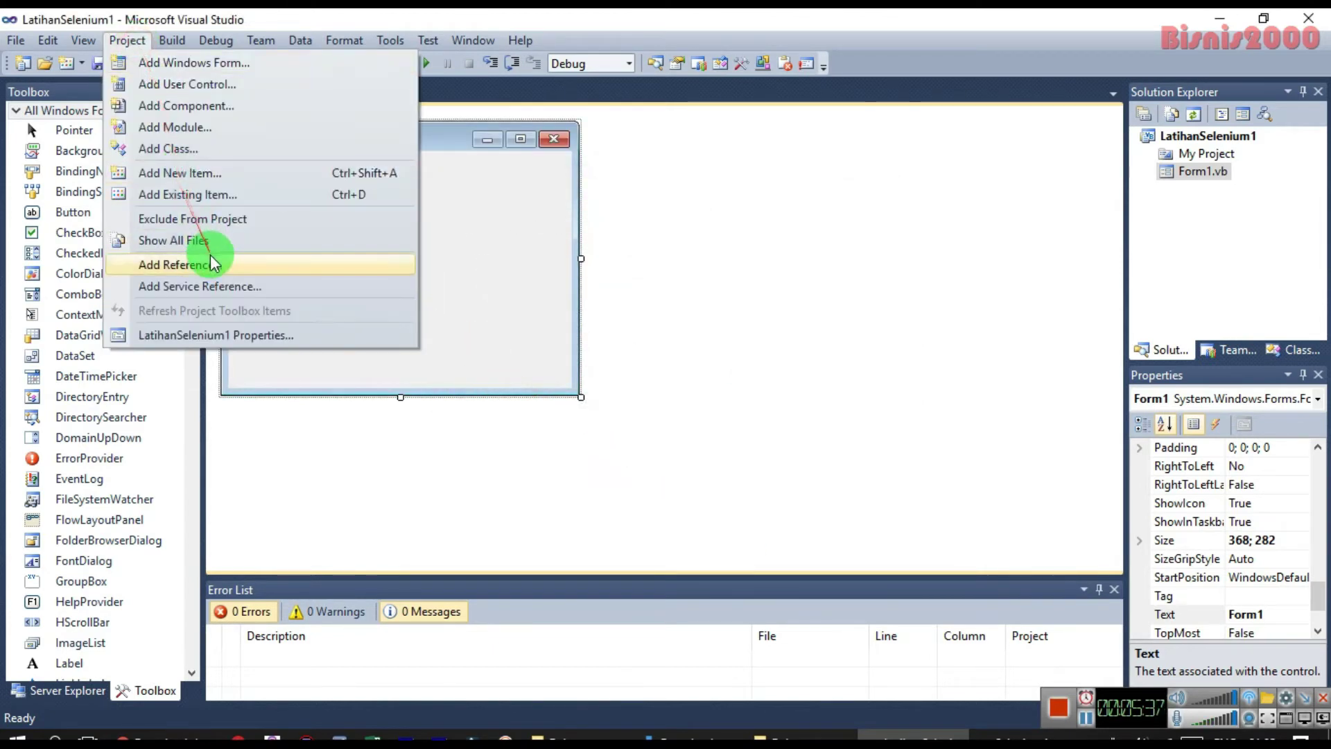
pyautogui.click(211, 275)
pyautogui.moveTo(859, 313); pyautogui.dragTo(858, 350)
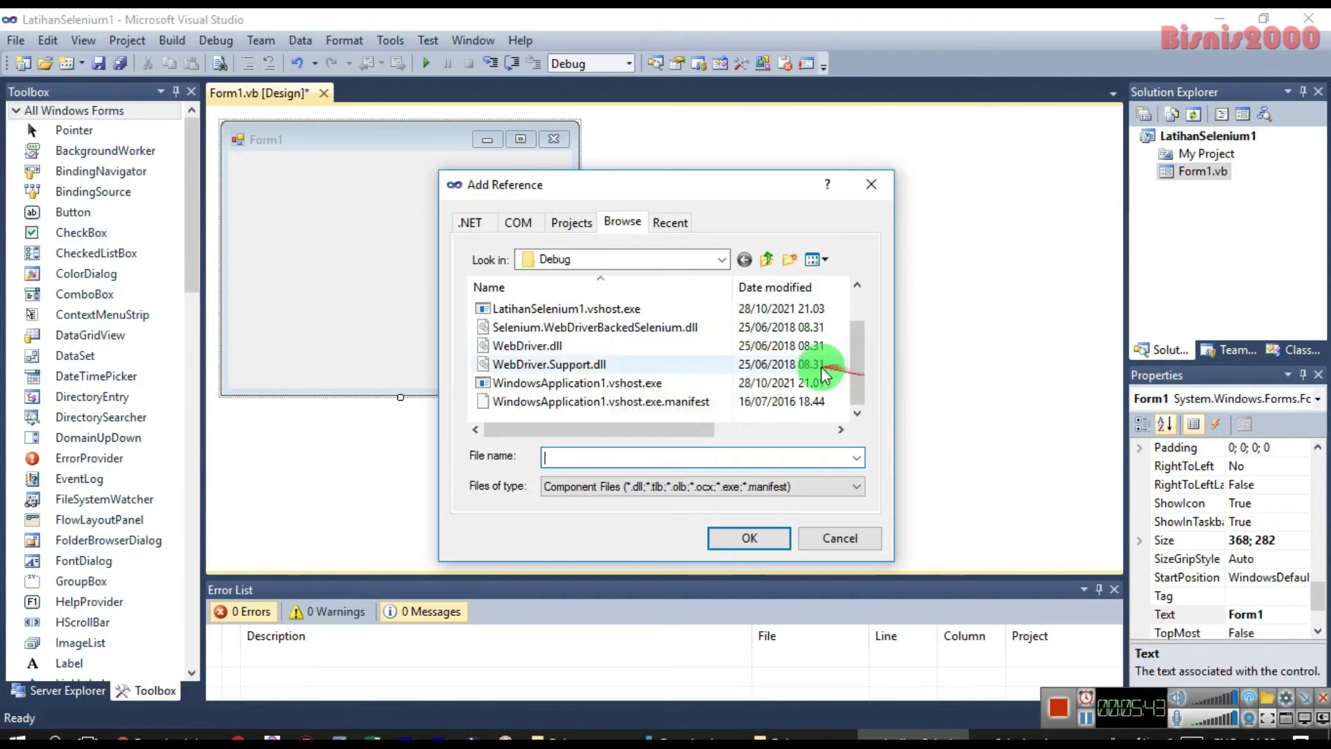
pyautogui.click(676, 326)
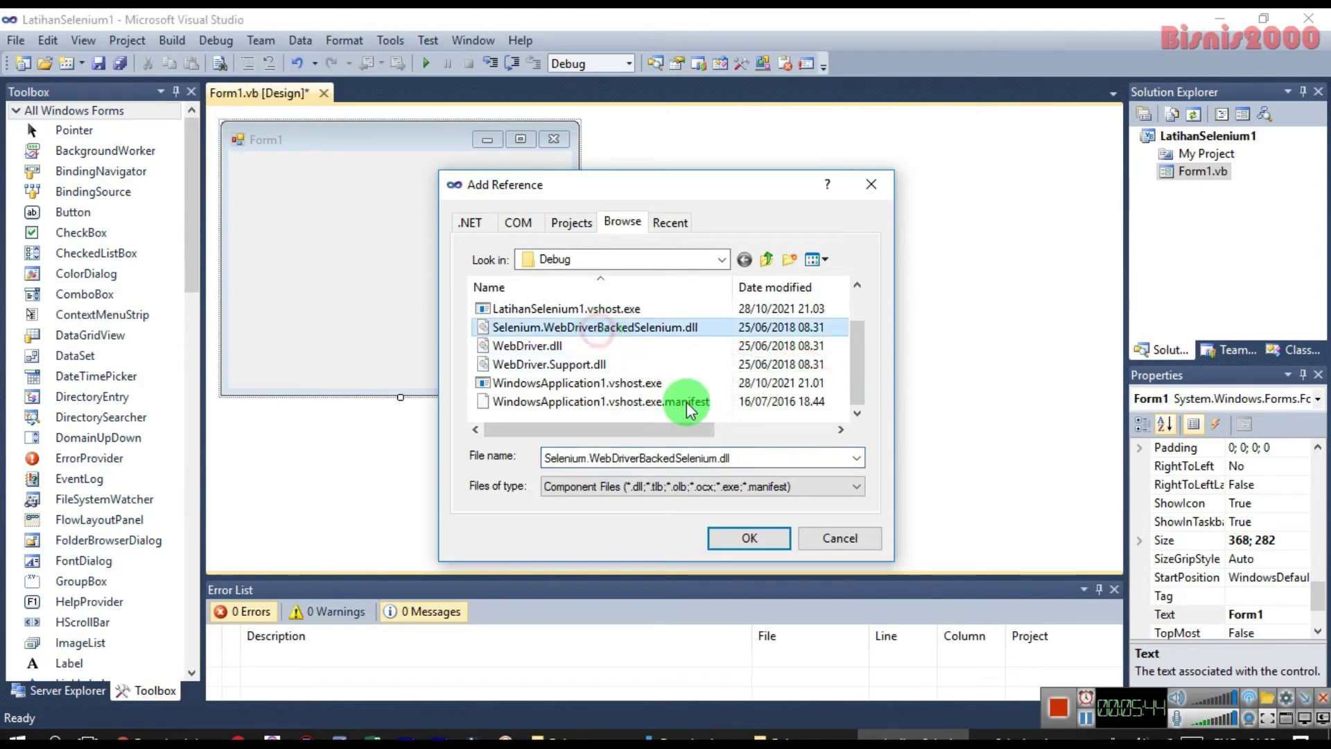
pyautogui.click(758, 544)
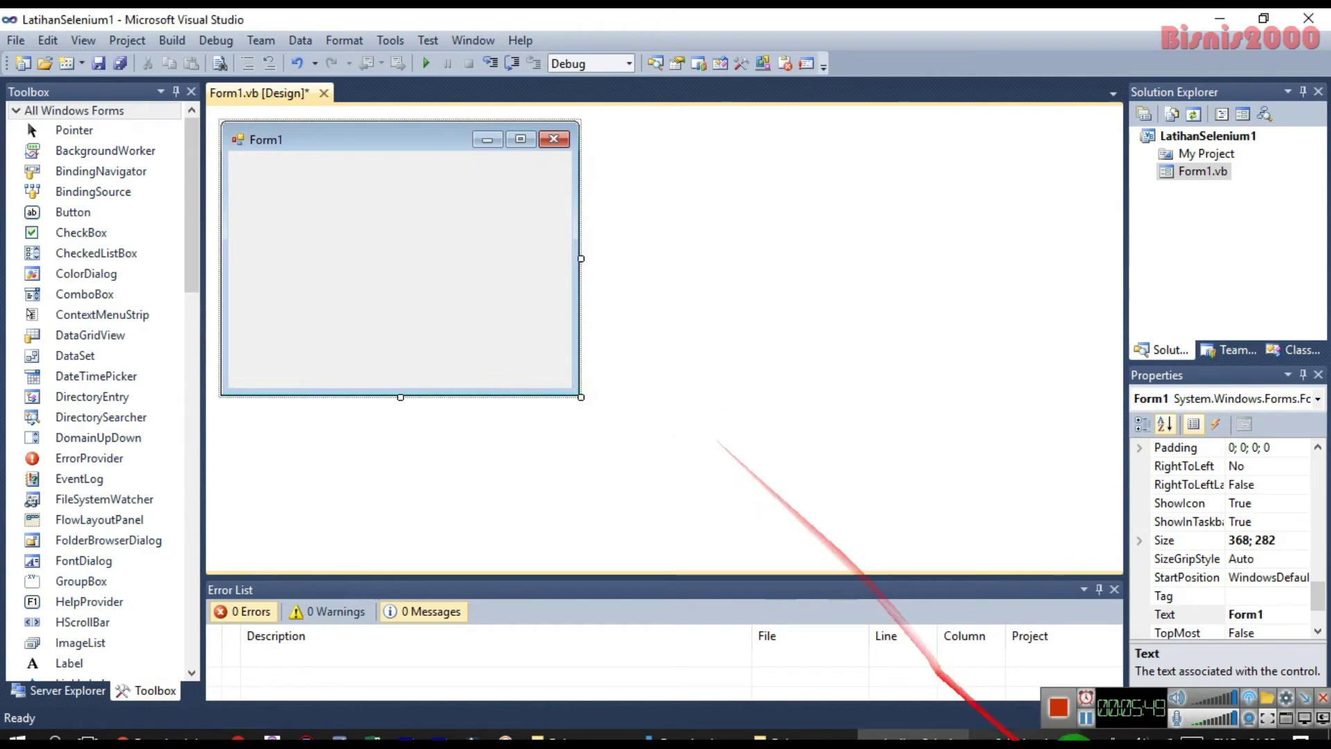
# Step: Copy the full Imports block from the Selenium1 project's Form1 code and paste it above Public Class Form1 in LatihanSelenium1
pyautogui.click(1012, 738)
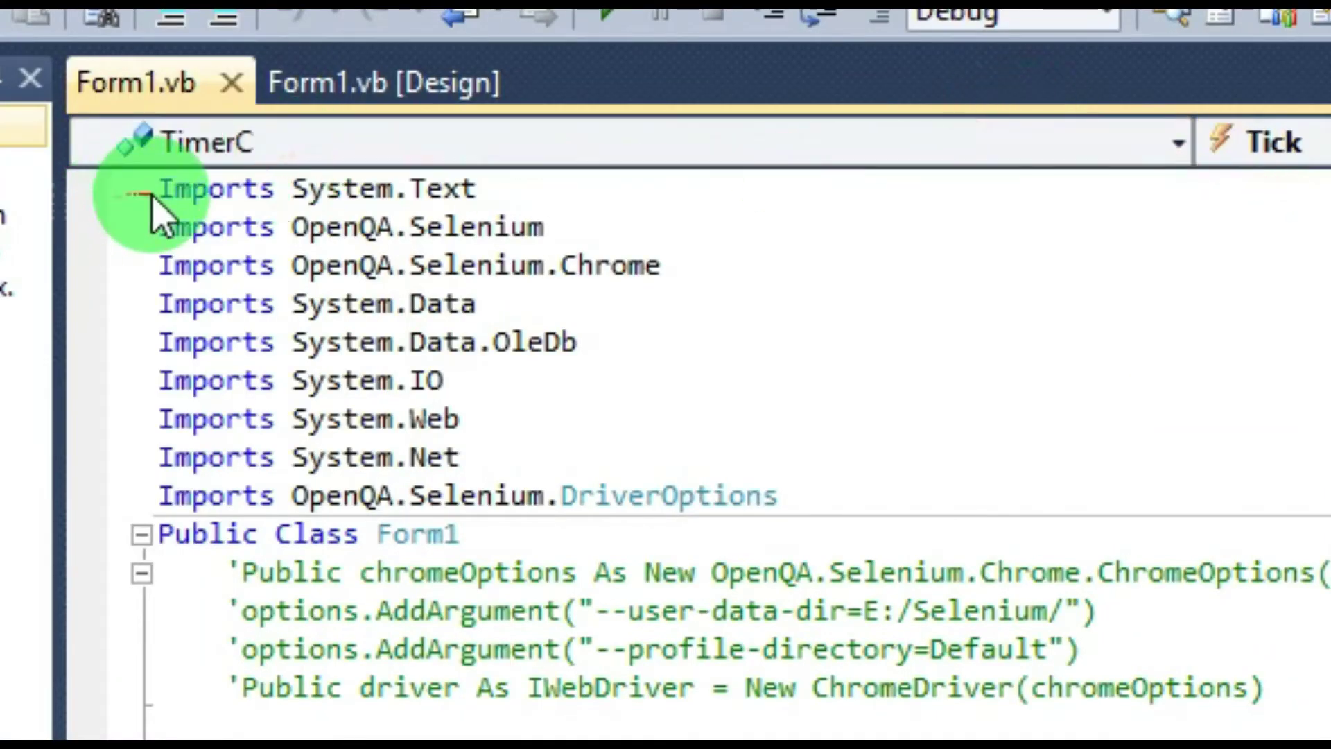
pyautogui.moveTo(163, 187); pyautogui.dragTo(781, 493)
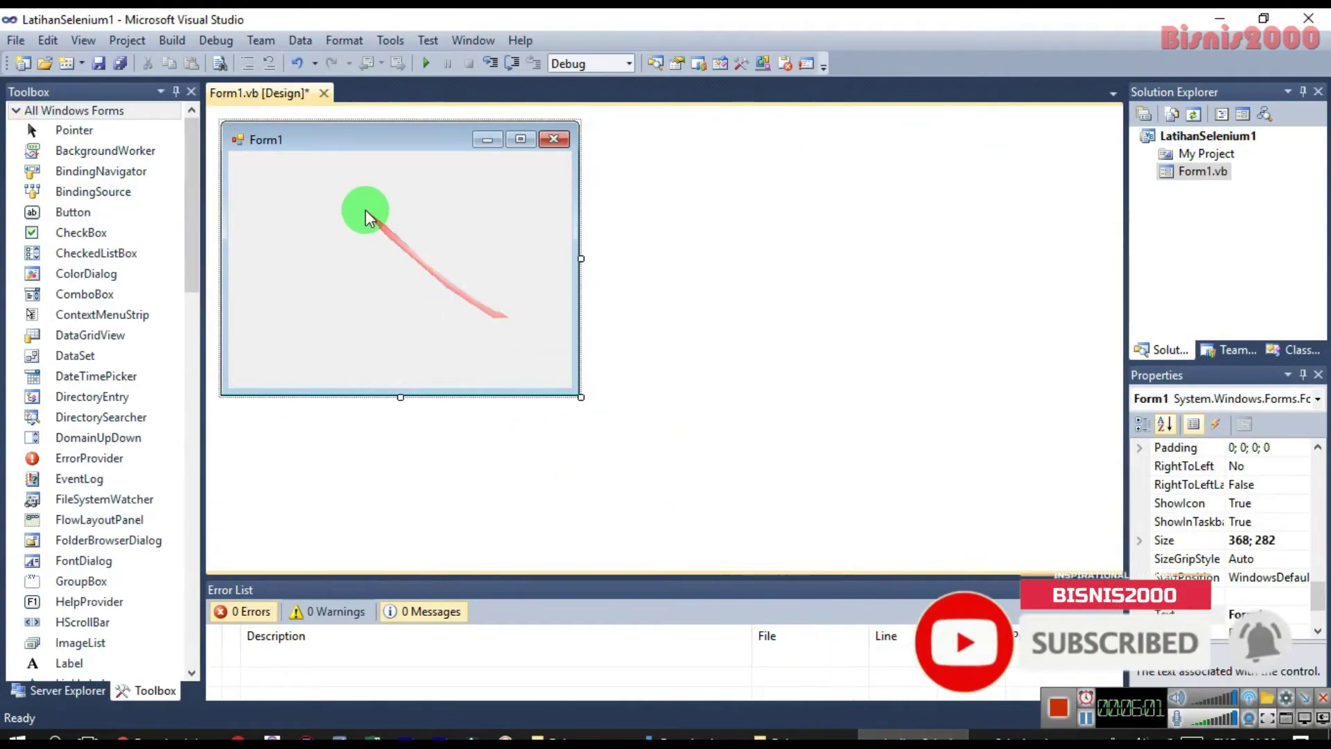
pyautogui.doubleClick(362, 208)
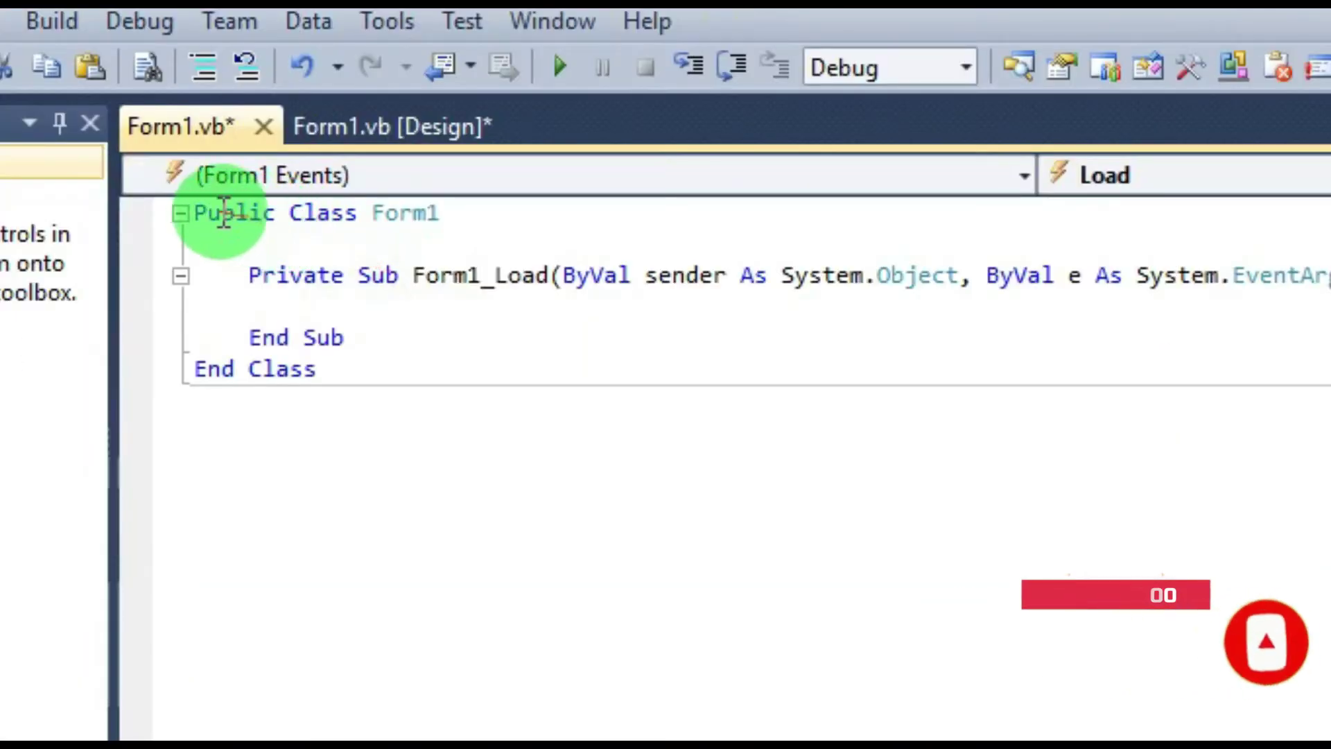
pyautogui.click(257, 136)
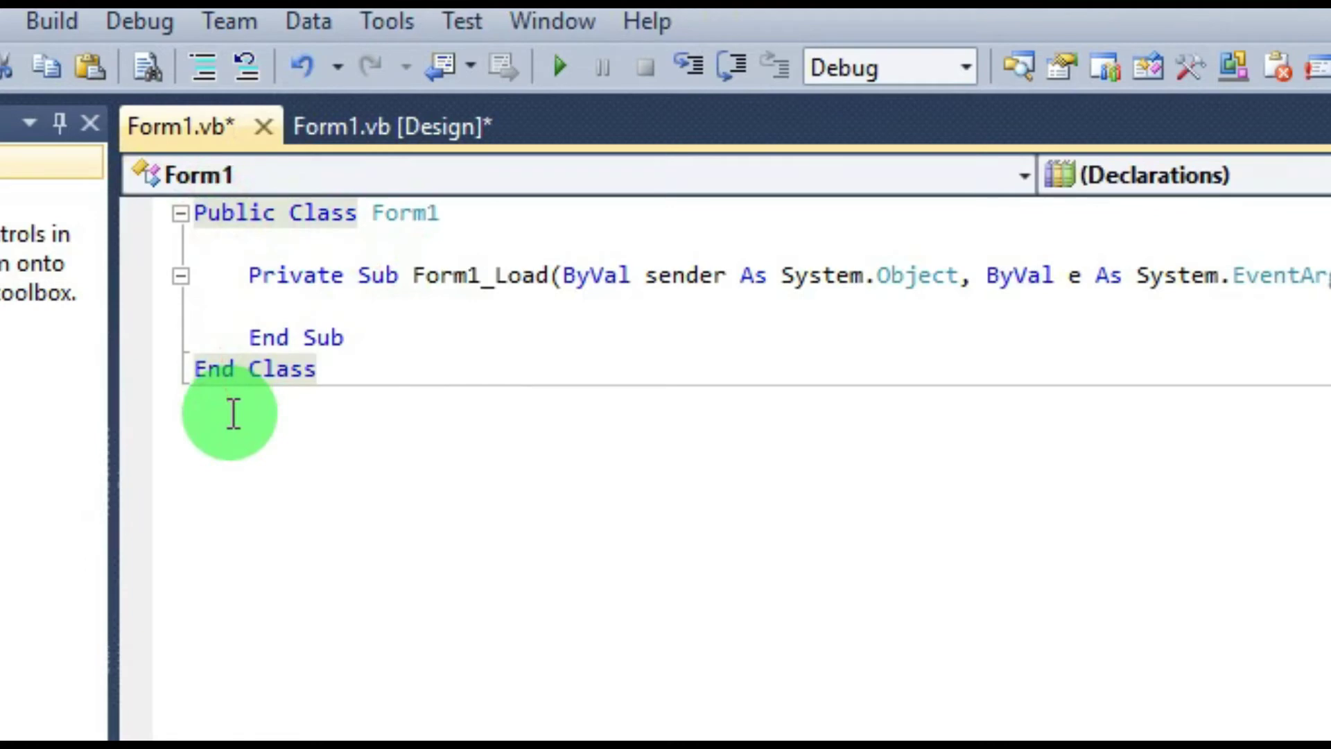
pyautogui.press('Return')
pyautogui.press('Up')
pyautogui.write('Imports System.Text Imports OpenQA.Selenium Imports OpenQA.Selenium.Chrome Imports System.Data Imports System.Data.OleDb Imports System.IO Imports System.Web Imports System.Net Imports OpenQA.Selenium.DriverOptions')
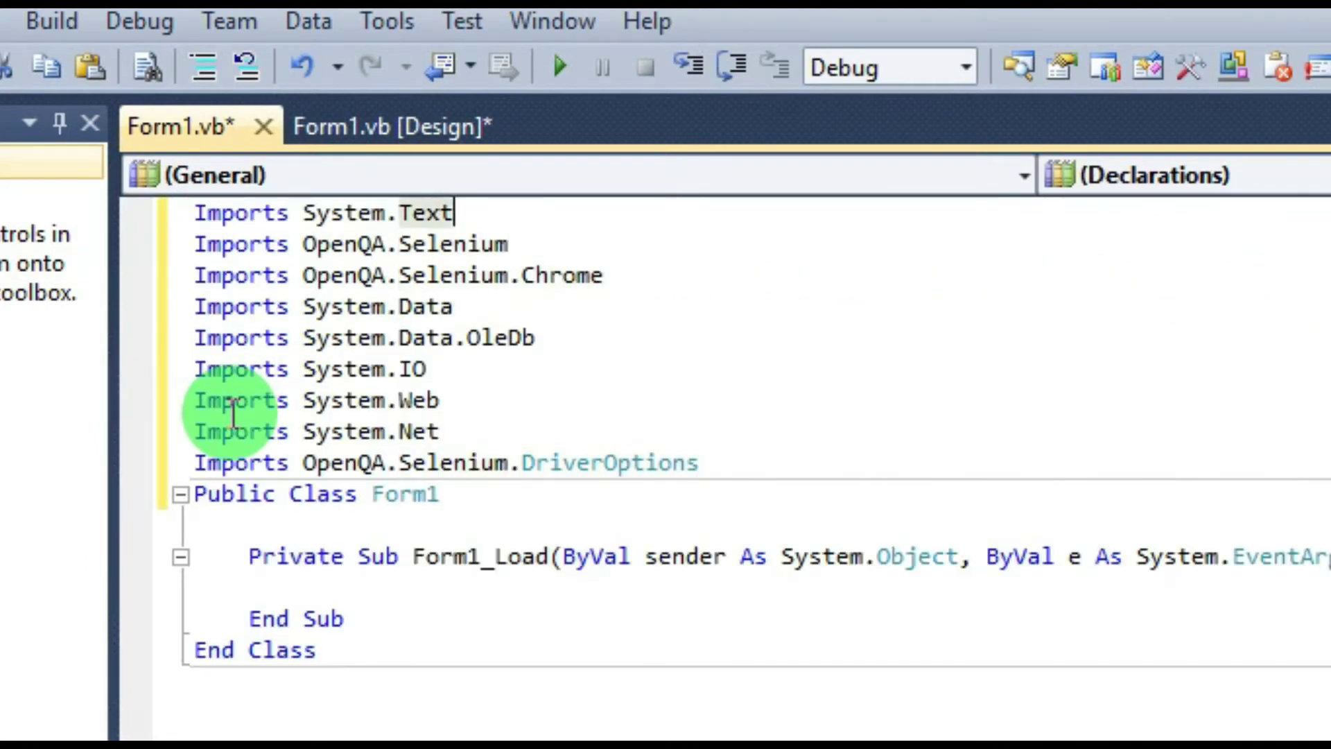
# Step: Remove the System.Text, System.Data, System.Data.OleDb, System.IO, System.Web and System.Net imports and the blank first line, keeping only the OpenQA.Selenium imports
pyautogui.hotkey('shift', 'Home')
pyautogui.press('BackSpace')
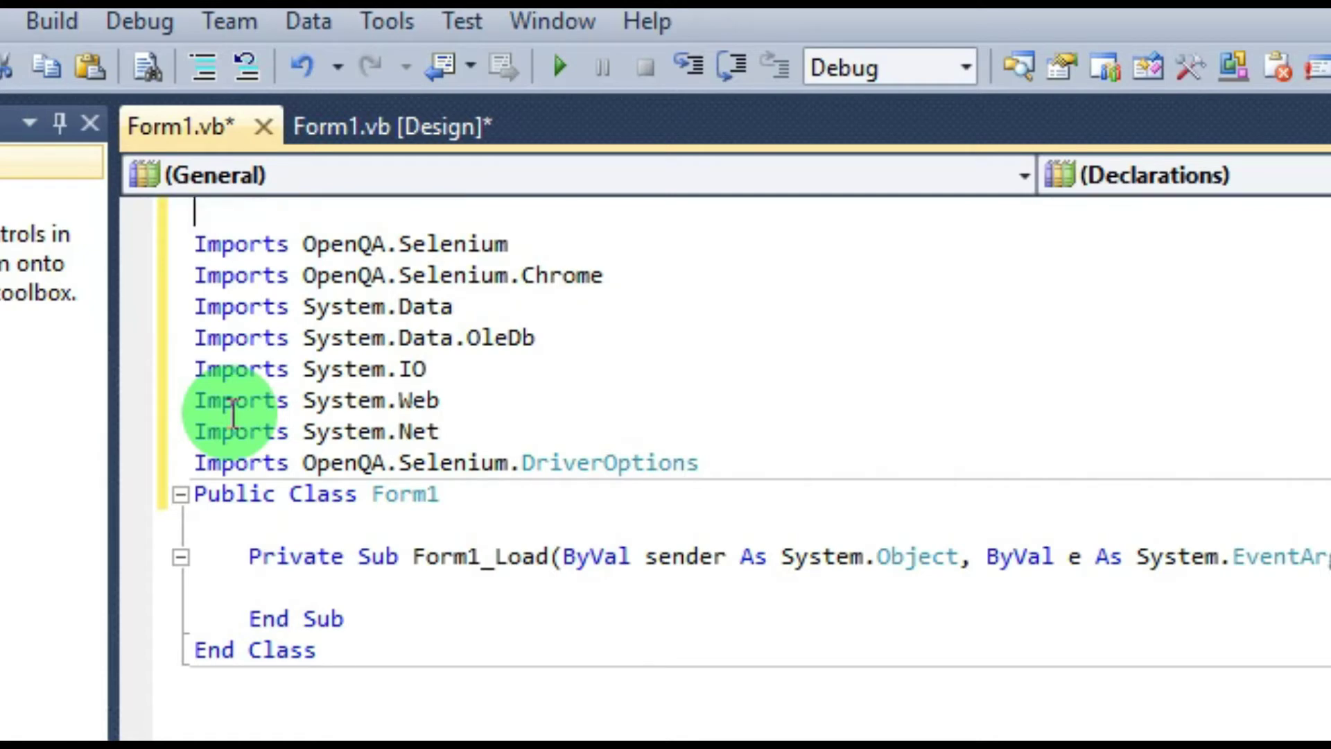
pyautogui.hotkey('shift', 'Down')
pyautogui.hotkey('shift', 'Down')
pyautogui.hotkey('shift', 'Down')
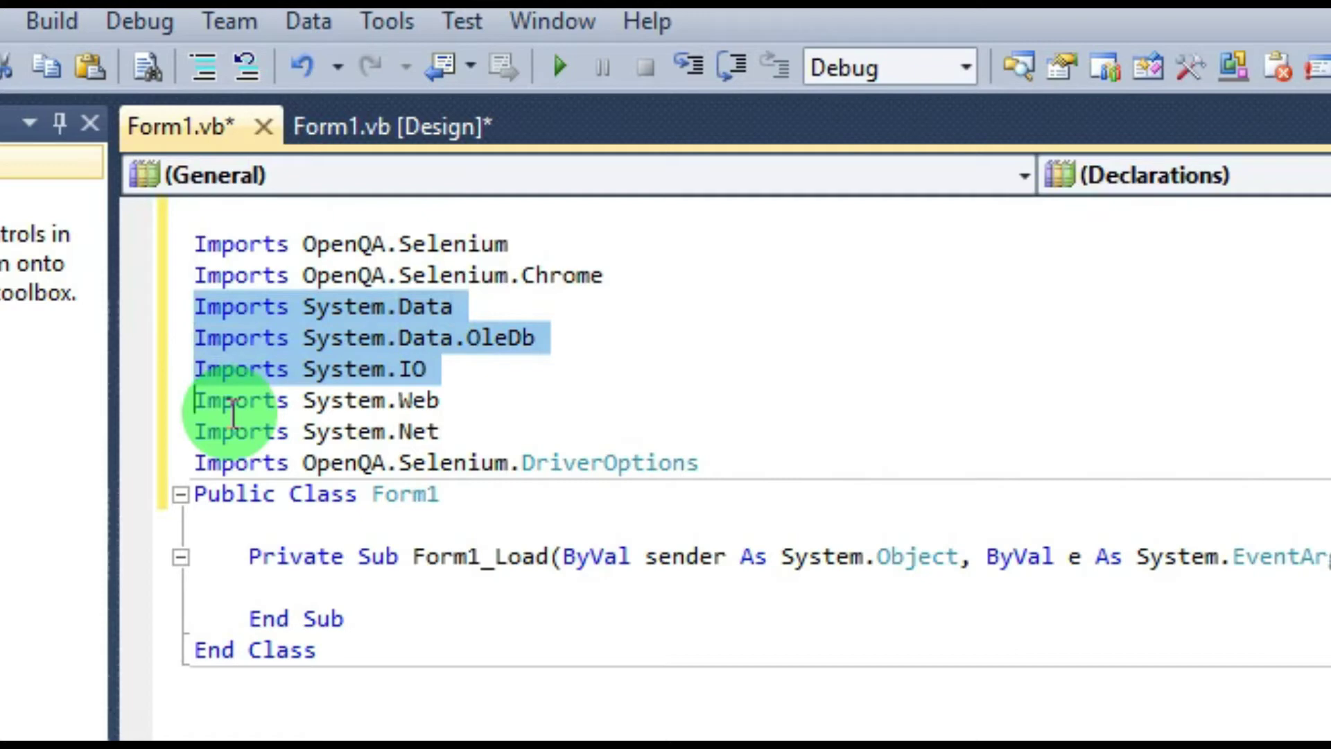
pyautogui.hotkey('shift', 'Down')
pyautogui.hotkey('shift', 'Down')
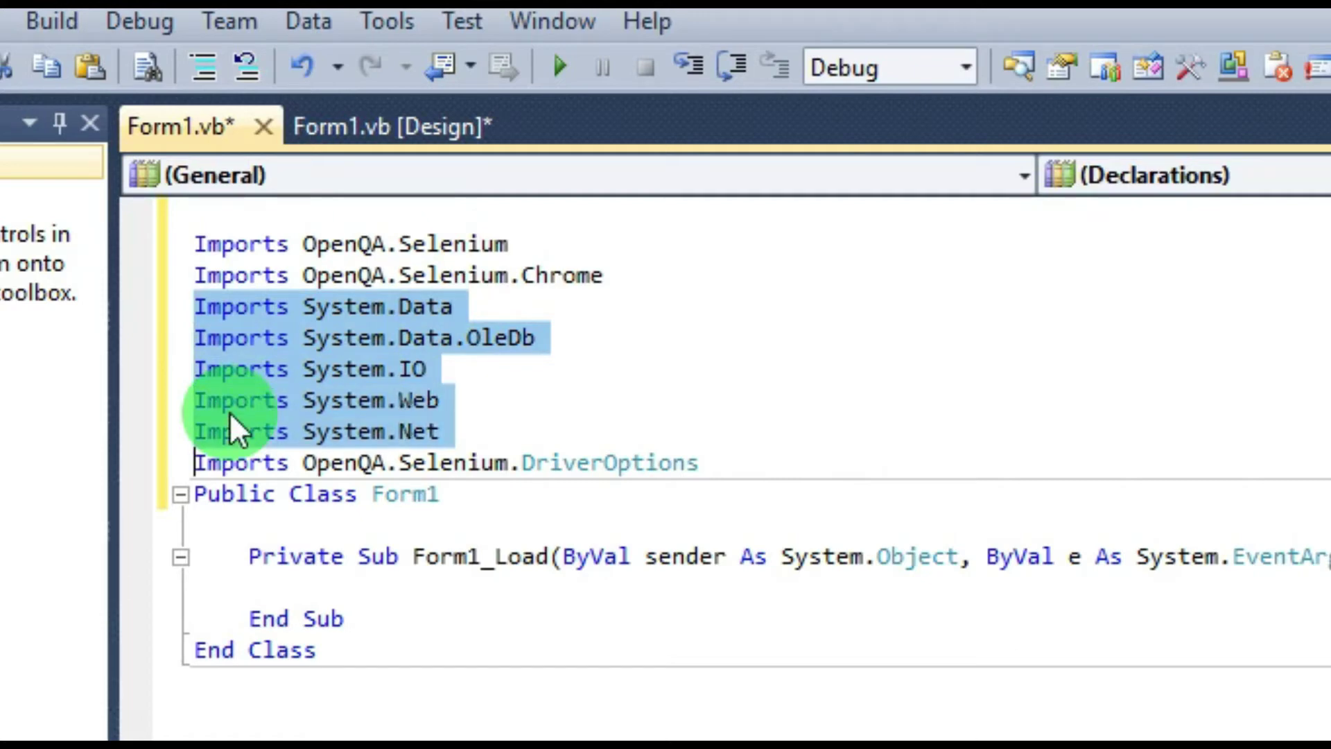
pyautogui.press('BackSpace')
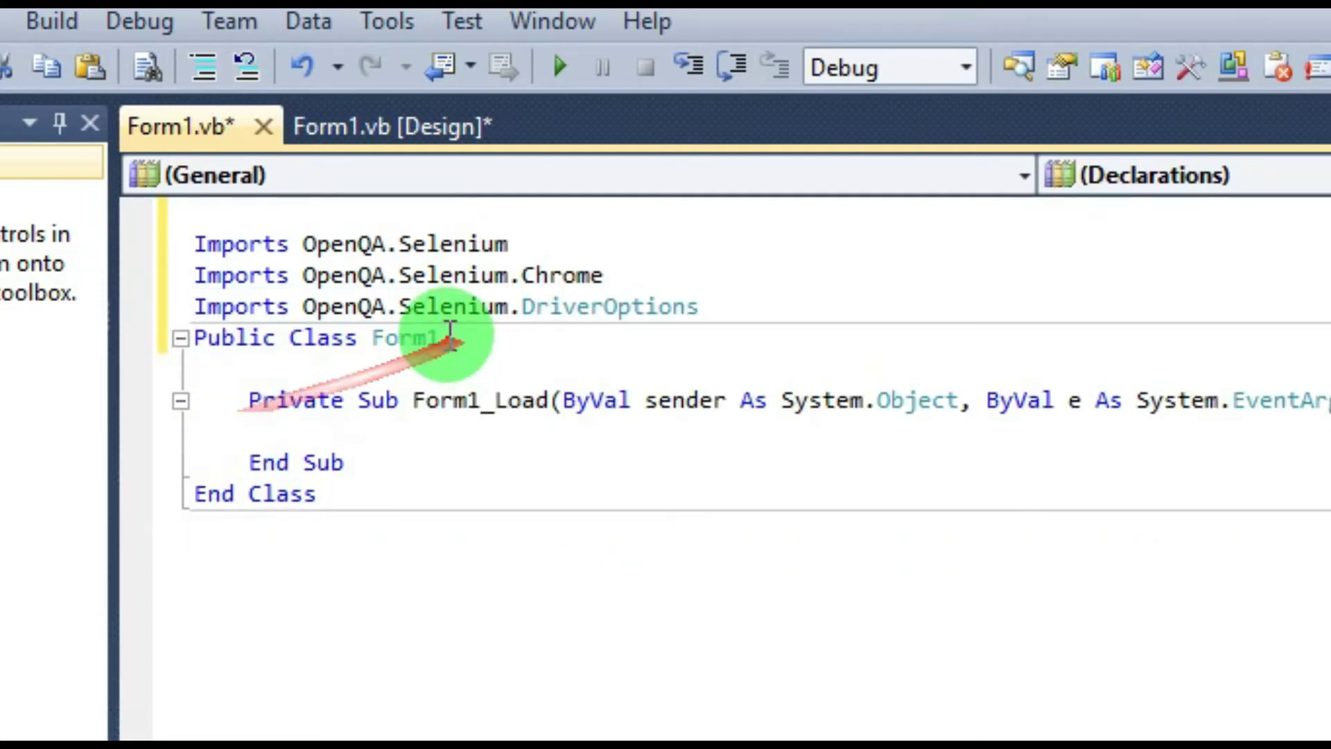
pyautogui.click(239, 206)
pyautogui.press('Delete')
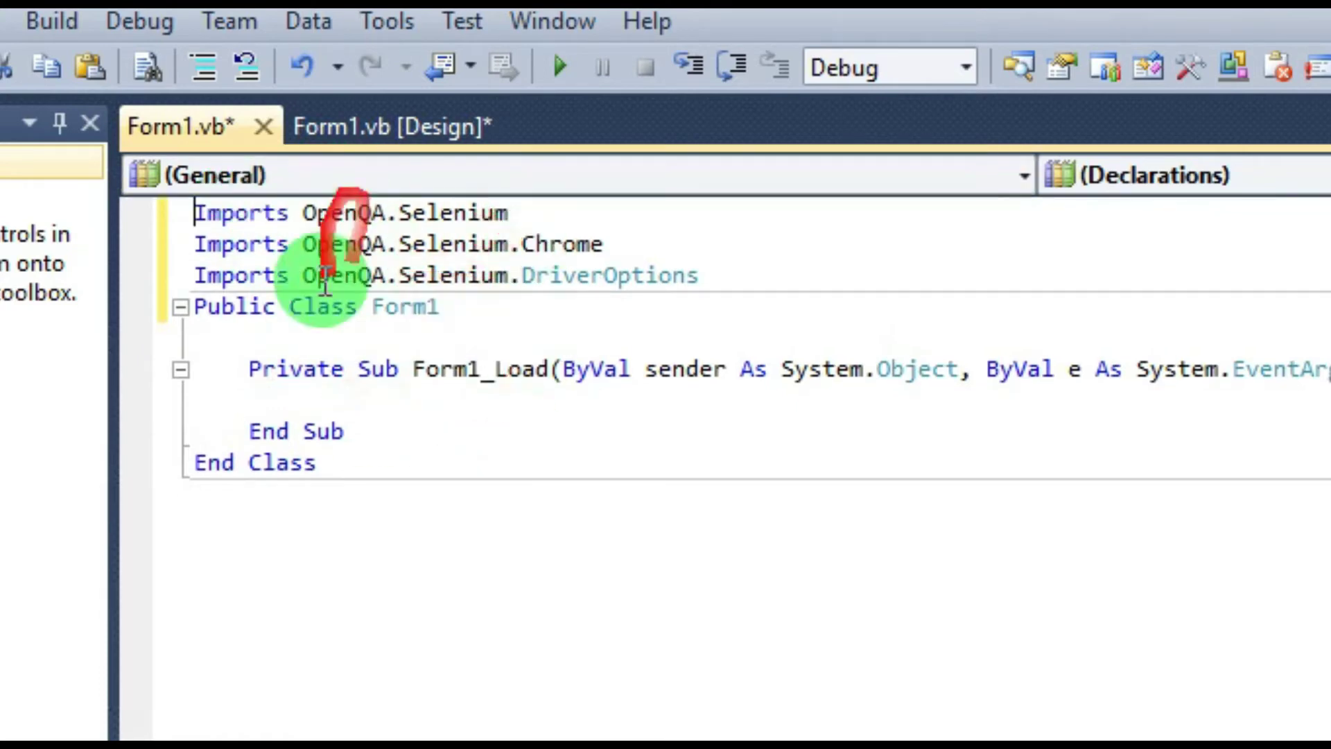
pyautogui.click(395, 399)
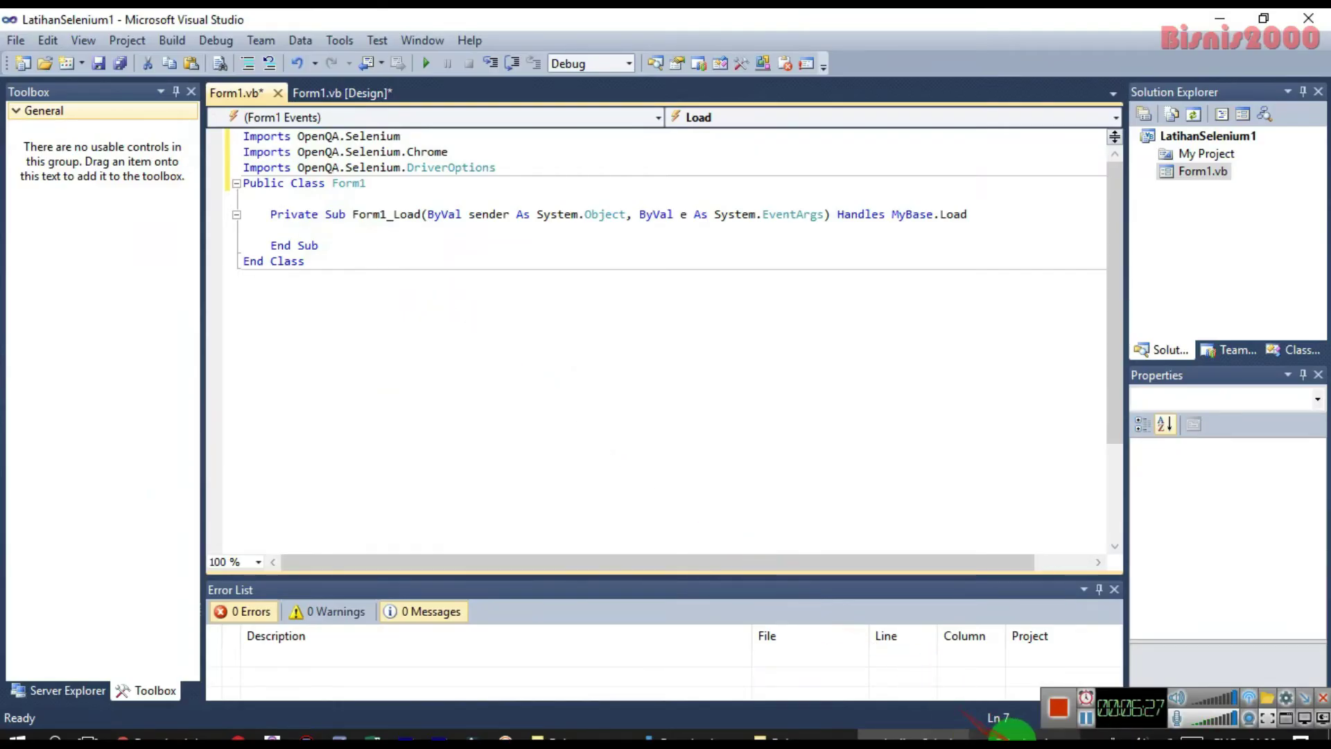
# Step: Copy the uncommented chromeOptions and driver declarations, including the comment between them, from the Selenium1 project's Form1, and return to the LatihanSelenium1 code
pyautogui.click(1005, 739)
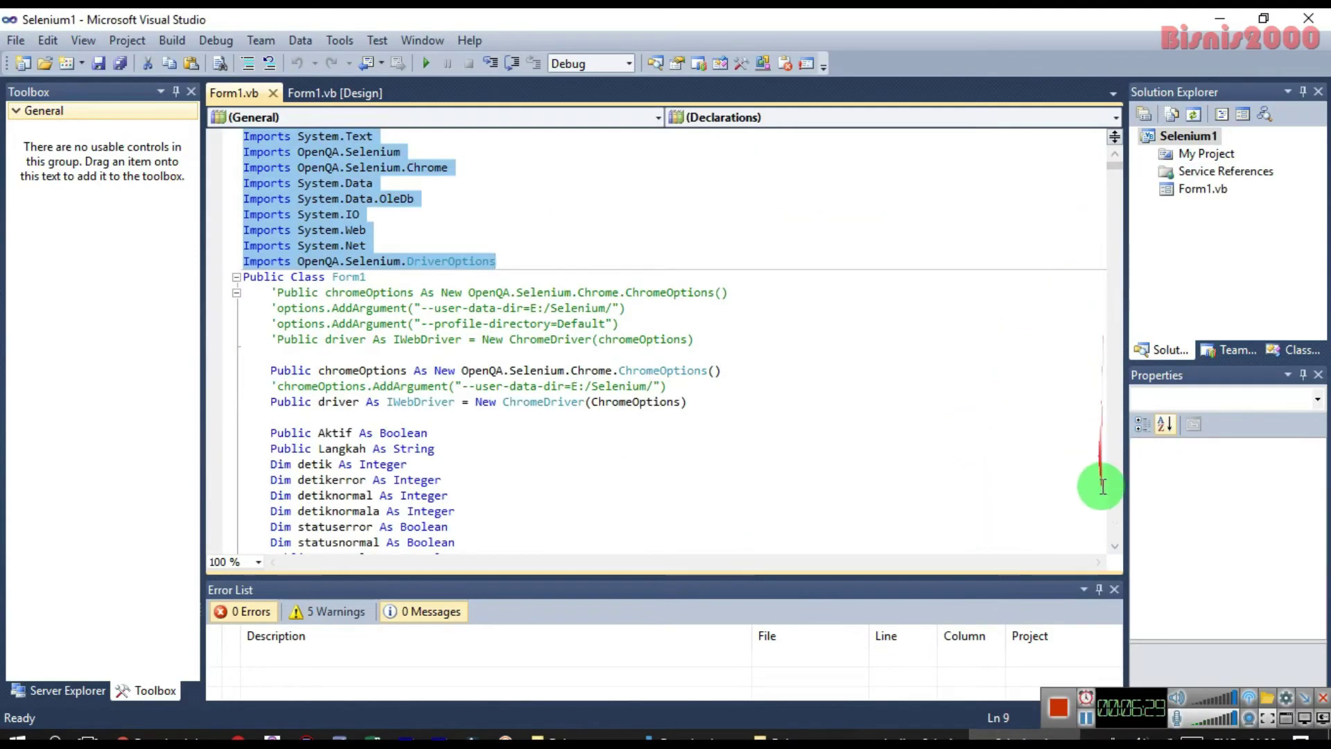
pyautogui.scroll(-2, 1113, 544)
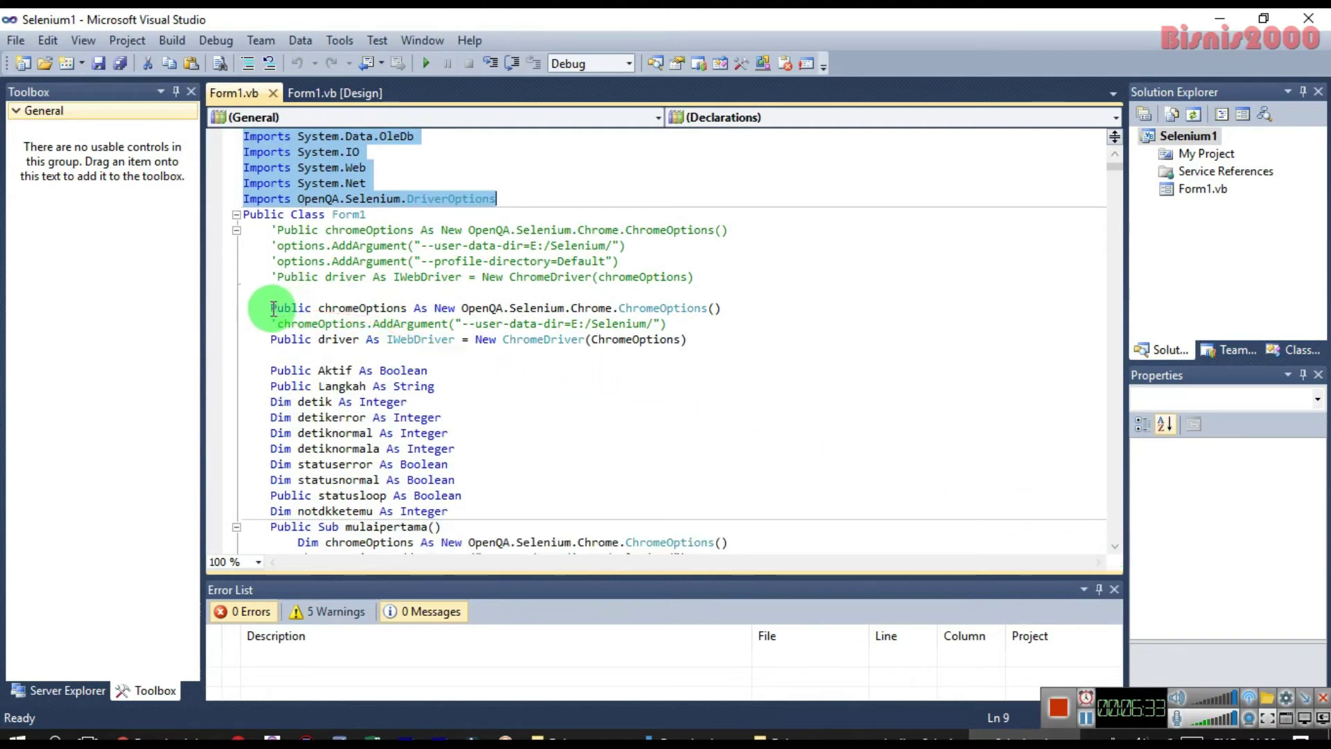
pyautogui.moveTo(270, 309); pyautogui.dragTo(662, 341)
pyautogui.hotkey('ctrl', 'c')
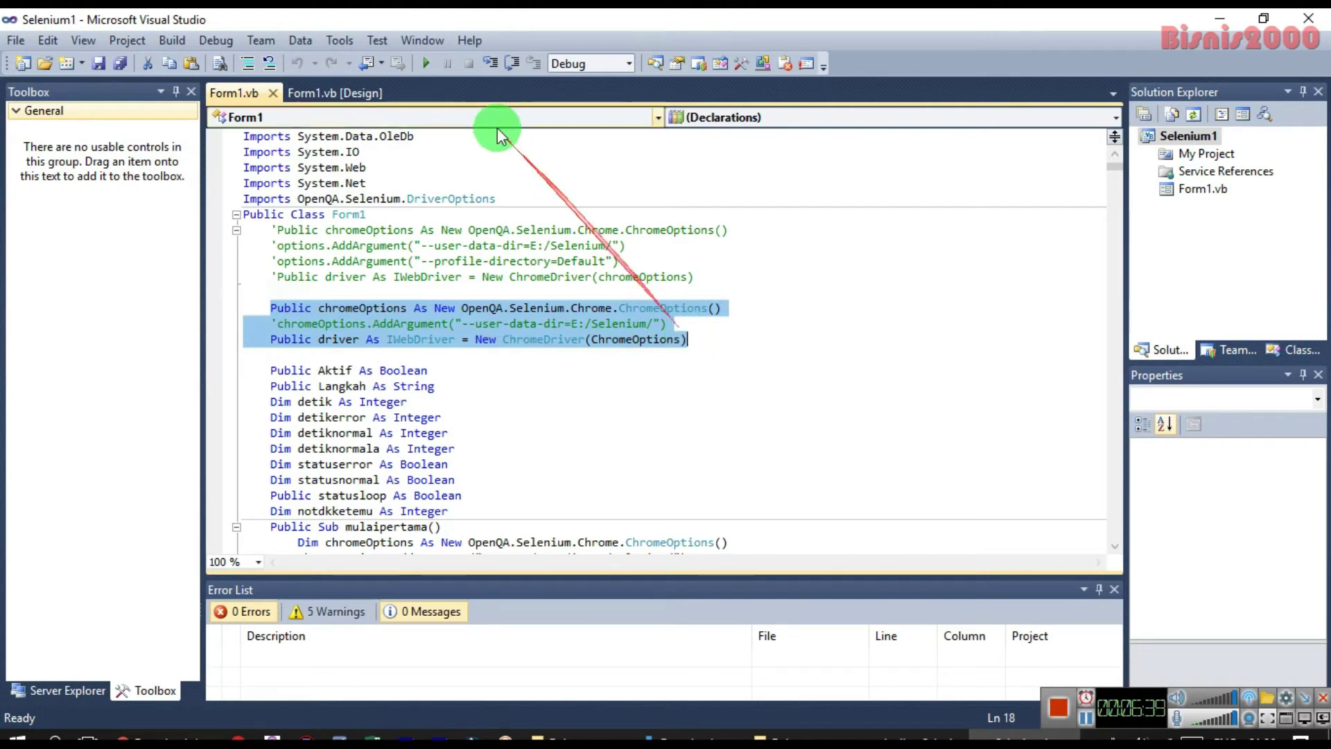
pyautogui.click(915, 736)
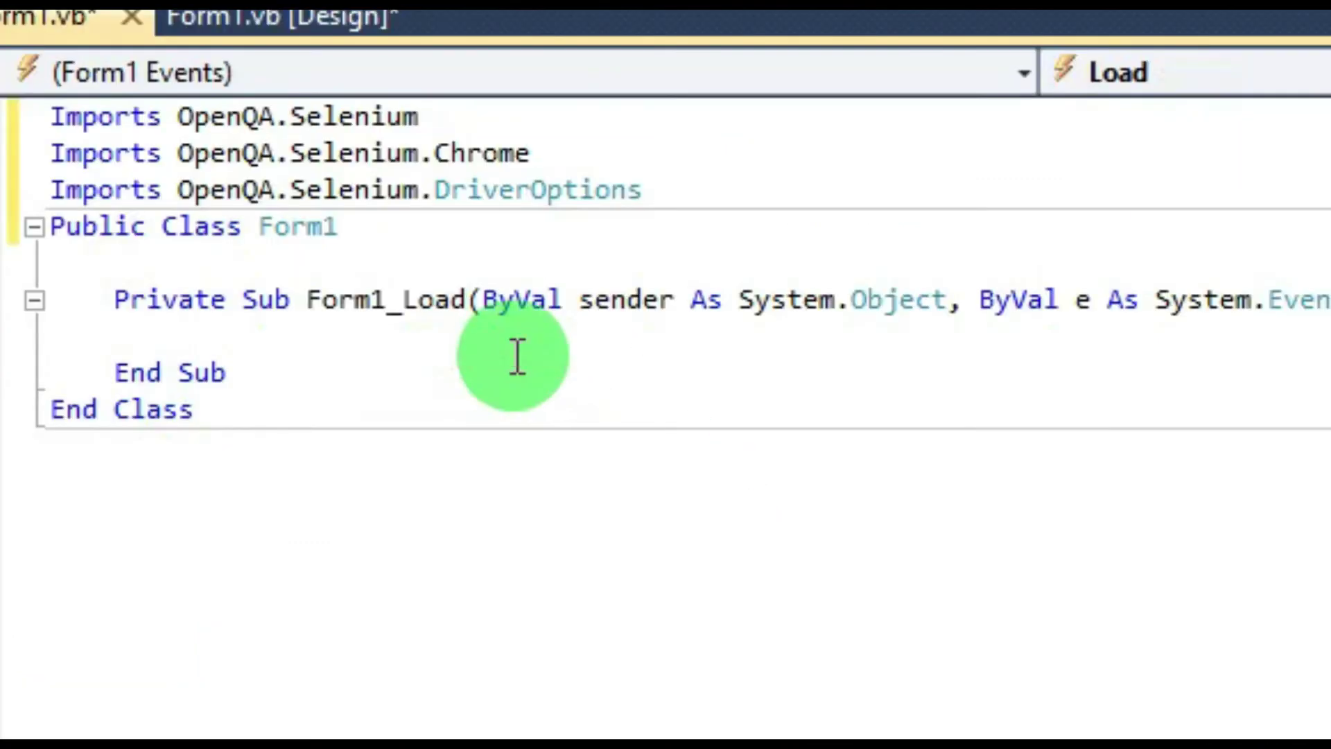
pyautogui.click(518, 359)
pyautogui.write('Public chromeOptions As New OpenQA.Selenium.Chrome.ChromeOptions() \'chromeOptions.AddArgument("--user-data-dir=E:/Selenium/") Public driver As IWebDriver = New ChromeDriver(chromeOptions)')
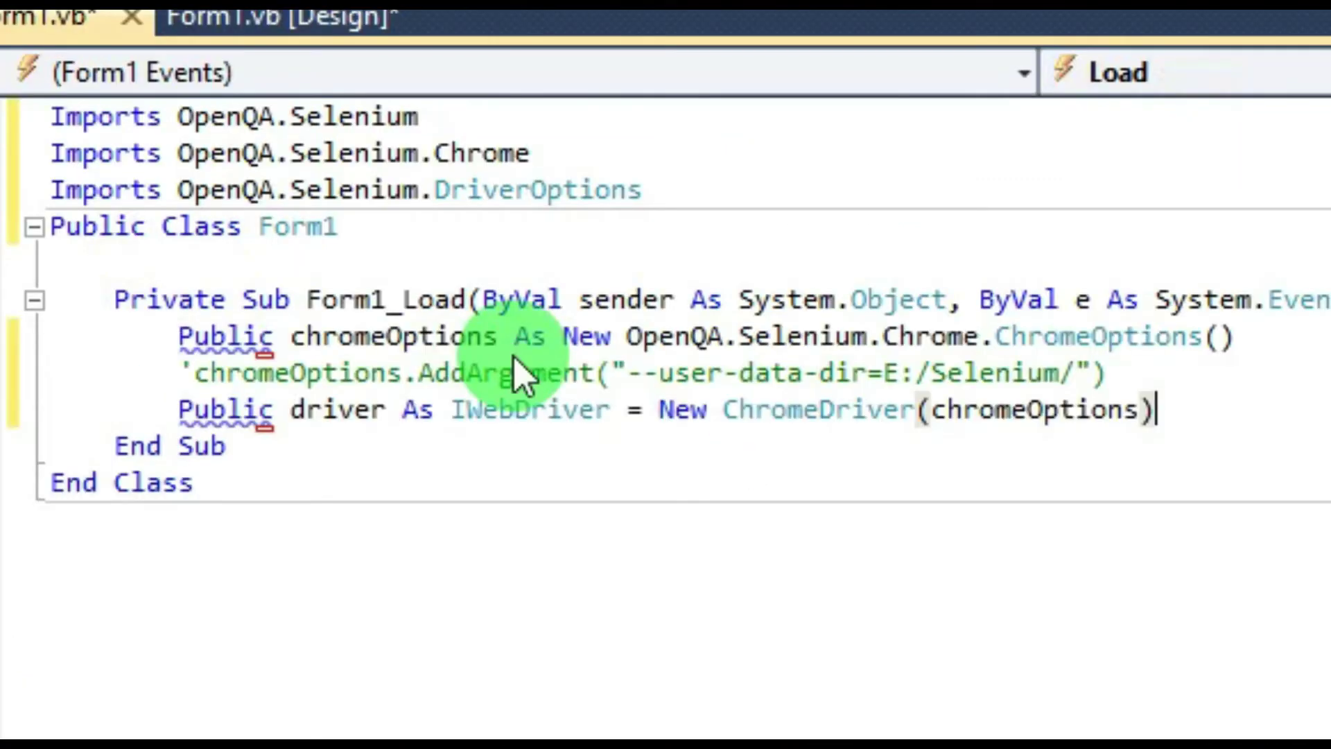
pyautogui.hotkey('ctrl', 'z')
# Step: Paste the copied chromeOptions and driver declarations directly under Public Class Form1 and delete the commented chromeOptions.AddArgument line between them
pyautogui.click(307, 256)
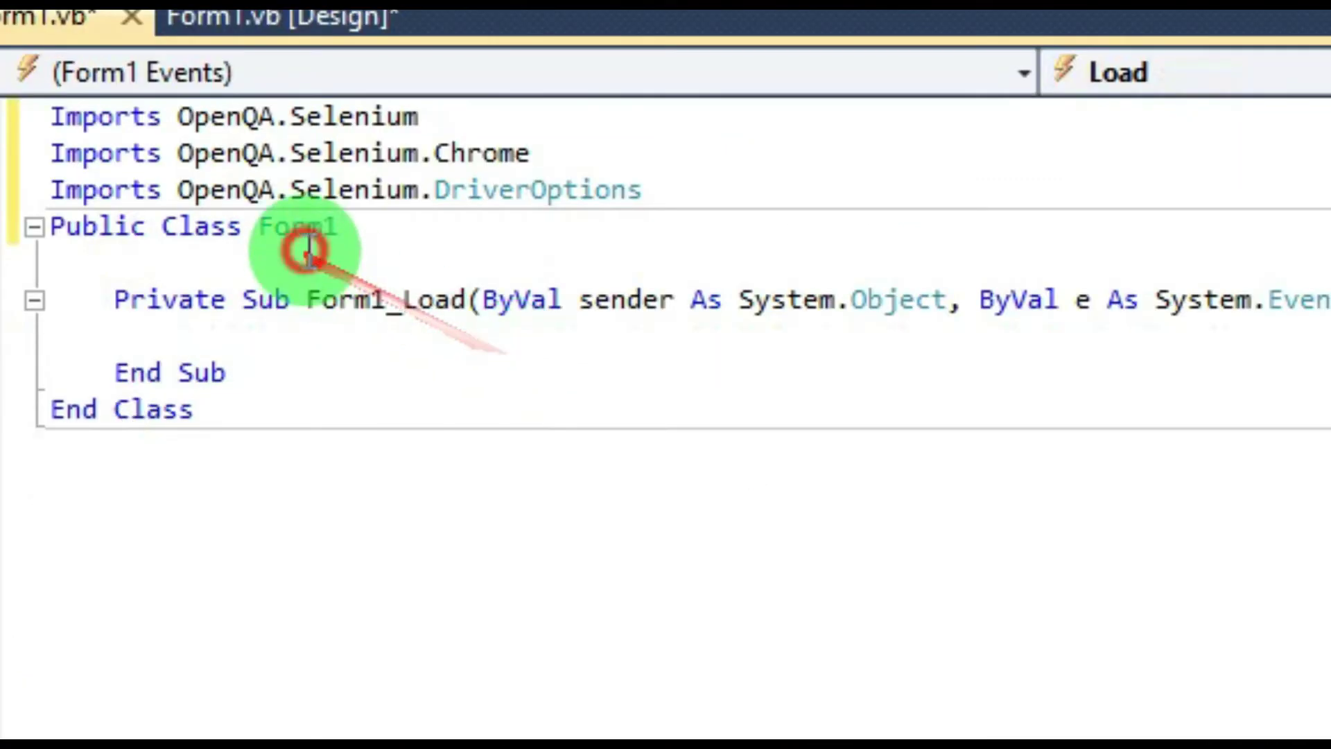
pyautogui.hotkey('ctrl', 'v')
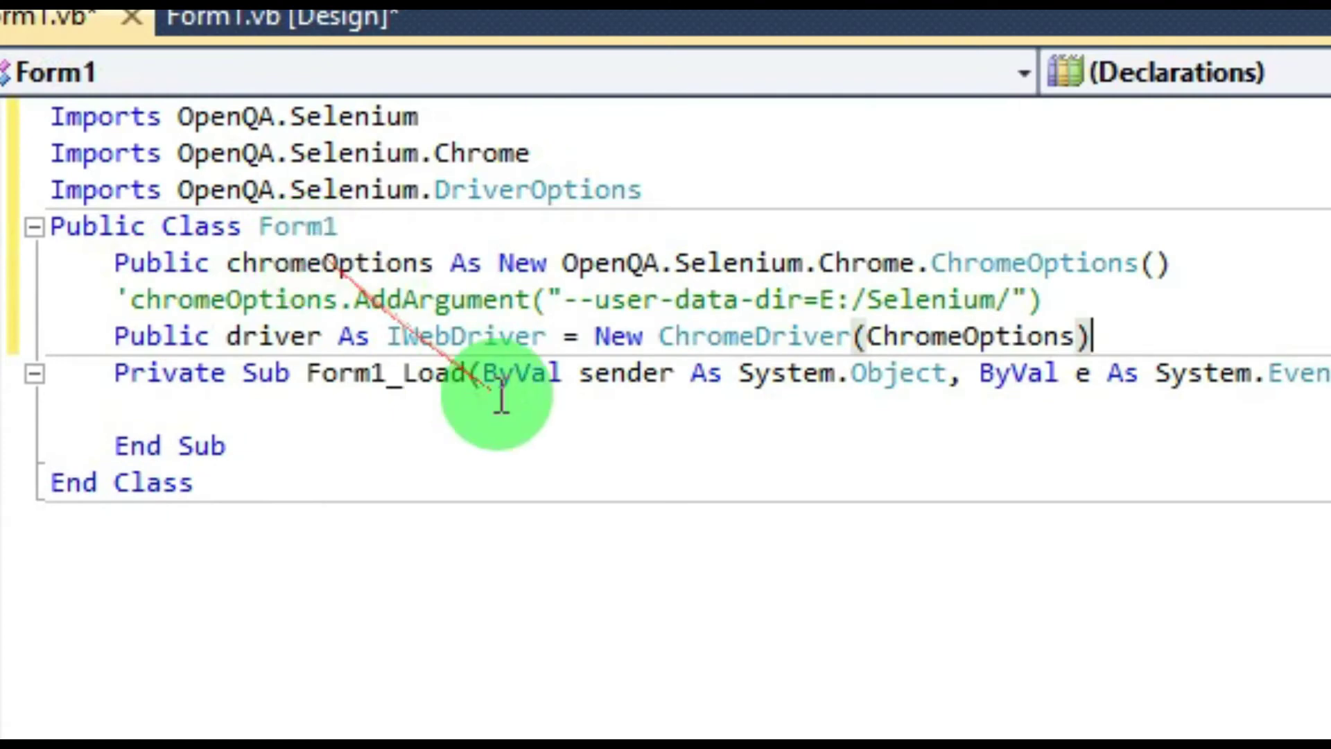
pyautogui.moveTo(129, 298); pyautogui.dragTo(1091, 284)
pyautogui.press('Delete')
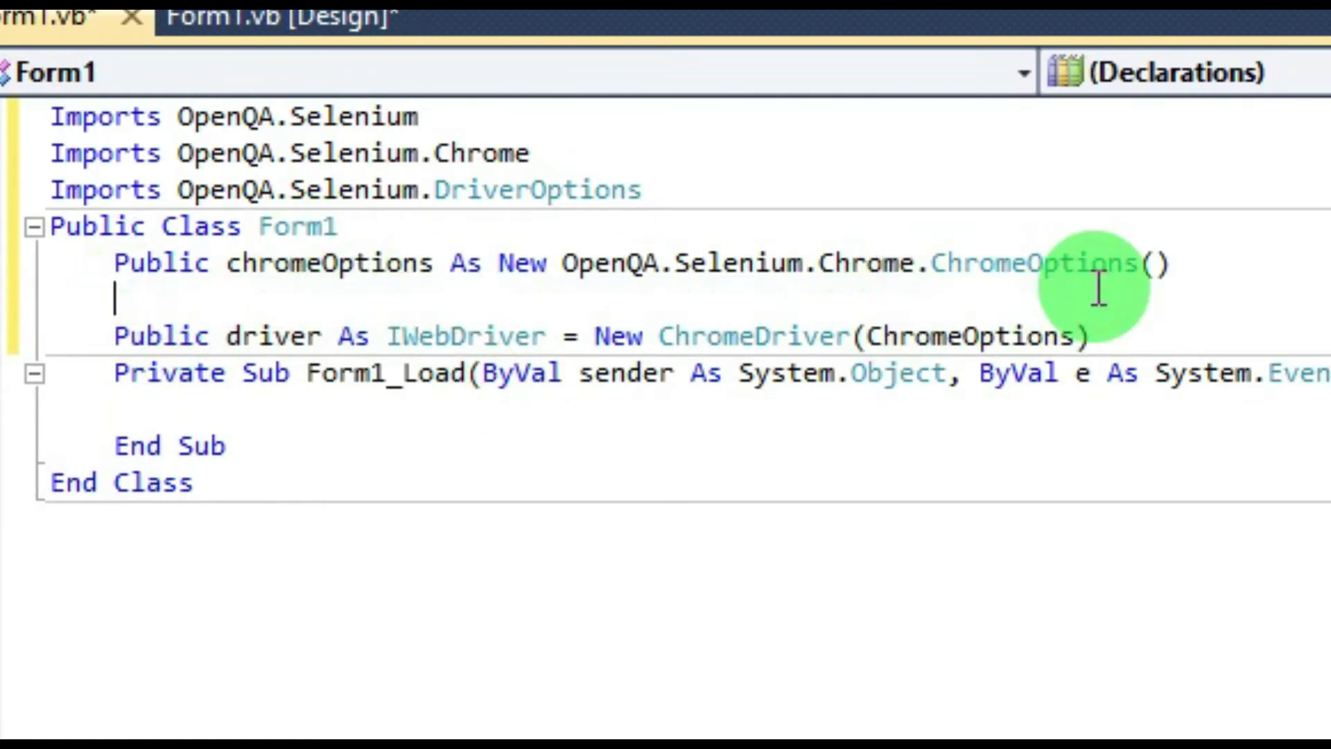
pyautogui.press('BackSpace')
pyautogui.press('BackSpace')
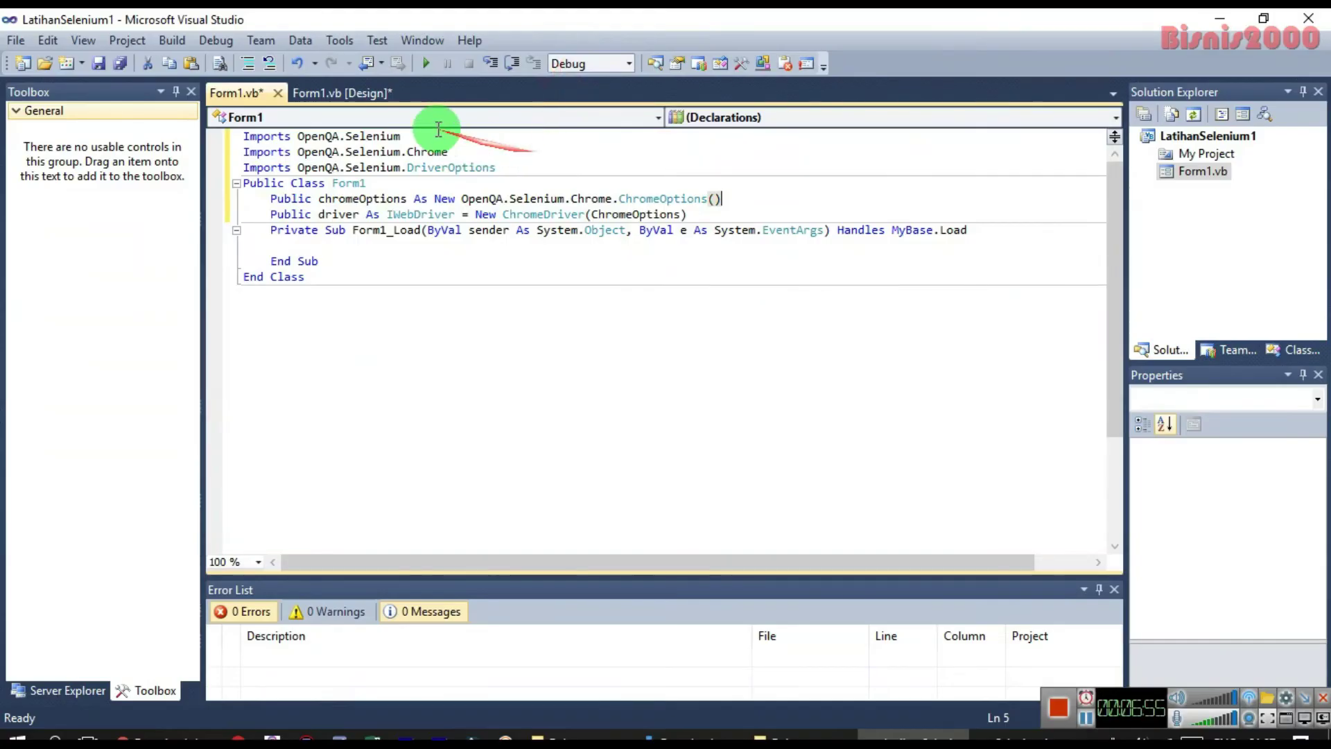
# Step: Run the project, maximize the automated Chrome window and place the running Form1 window in front of it to inspect both
pyautogui.press('F5')
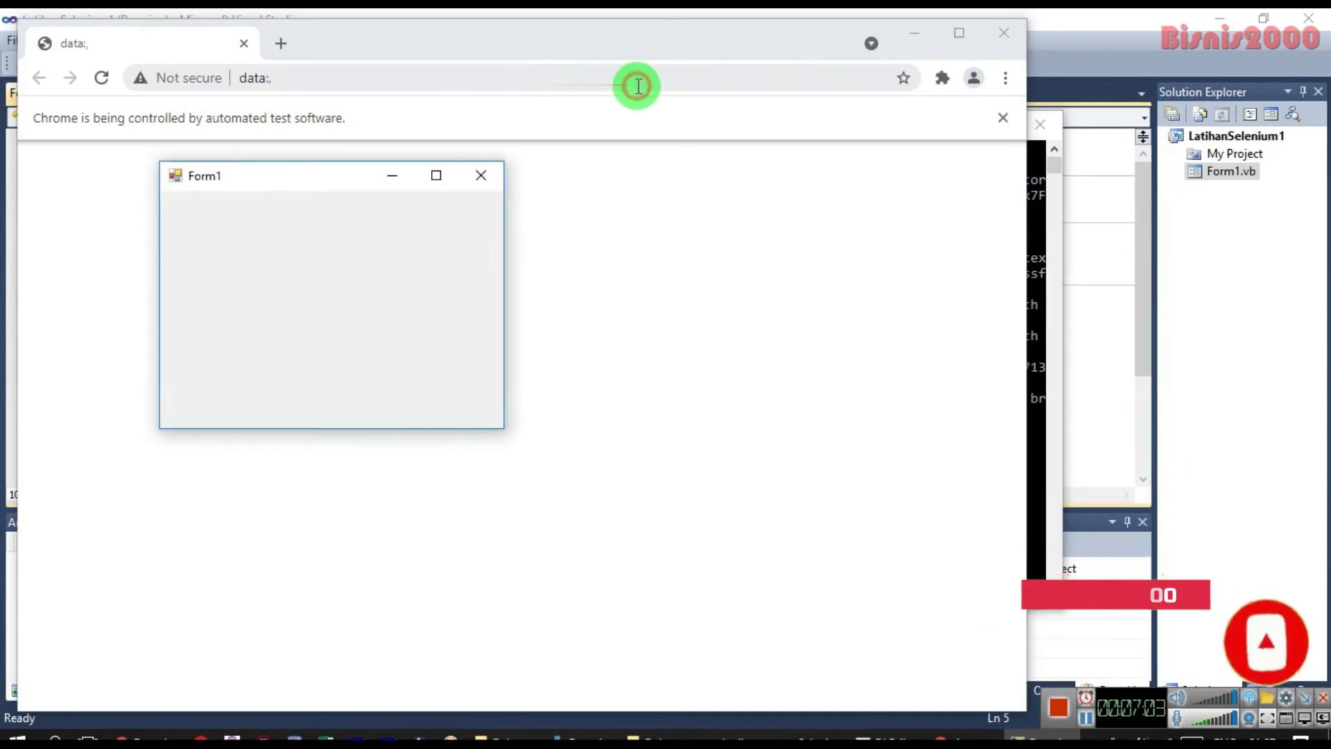
pyautogui.moveTo(300, 179); pyautogui.dragTo(1076, 174)
pyautogui.click(641, 47)
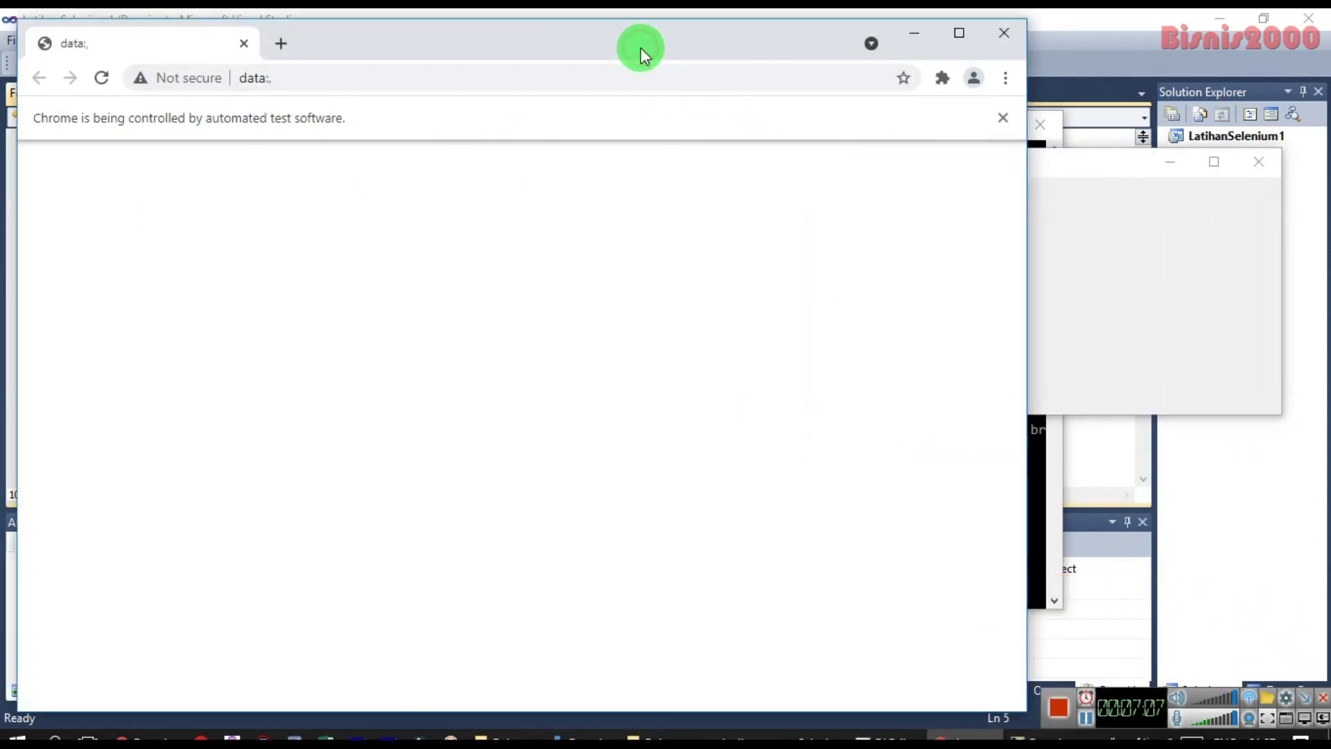
pyautogui.moveTo(626, 41); pyautogui.dragTo(700, 54)
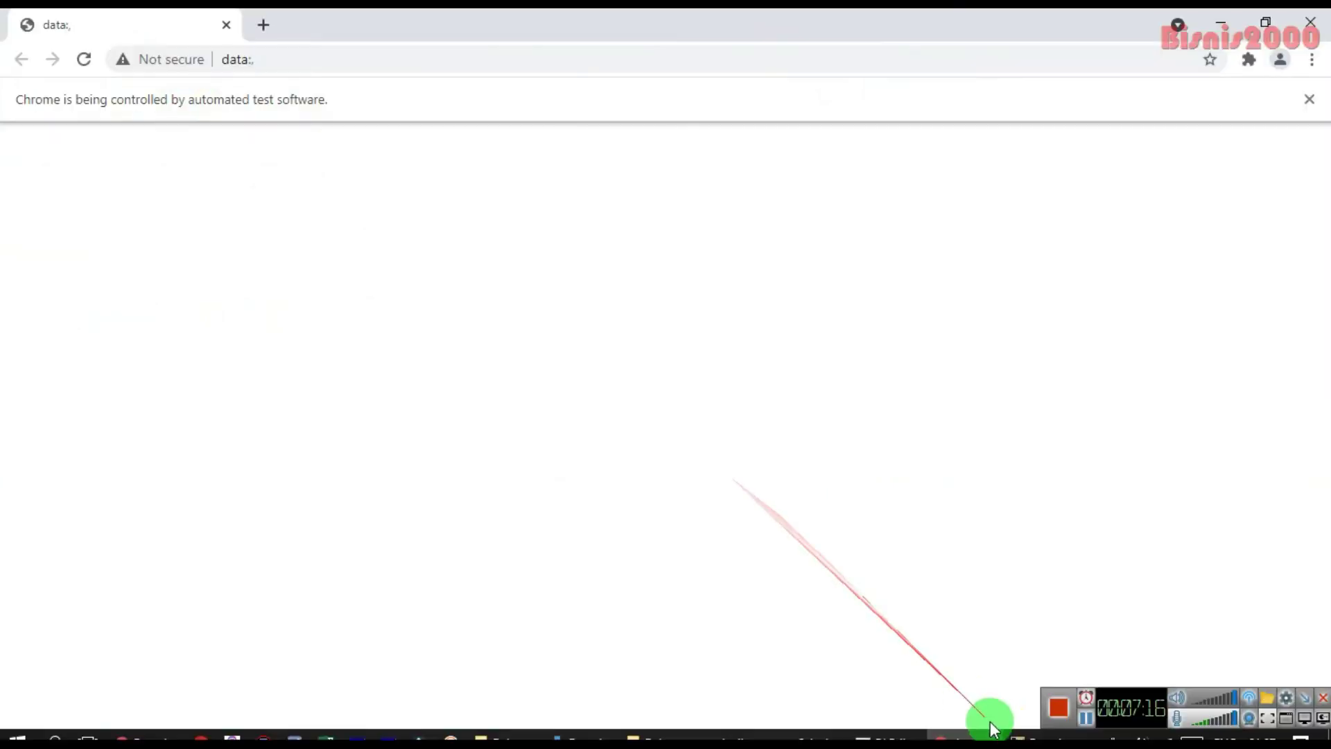
pyautogui.click(993, 728)
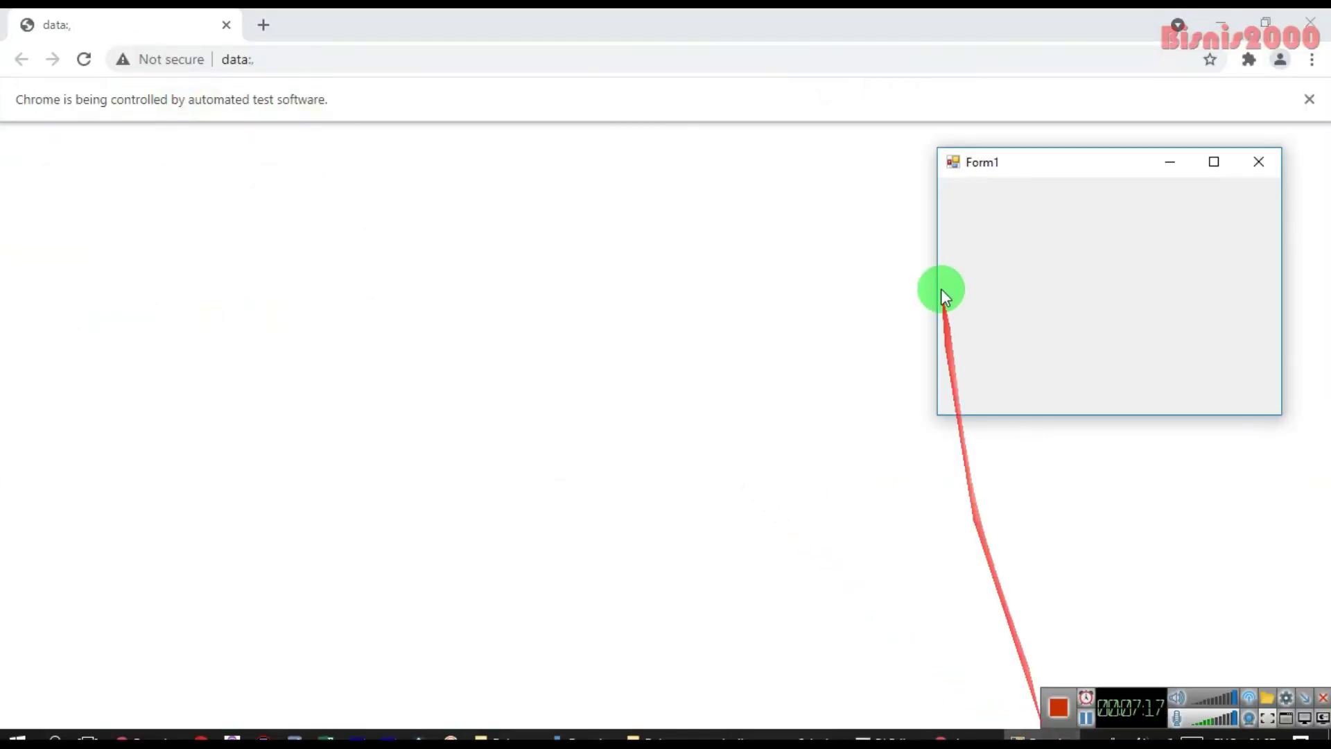
pyautogui.click(1032, 166)
pyautogui.moveTo(1032, 166); pyautogui.dragTo(719, 182)
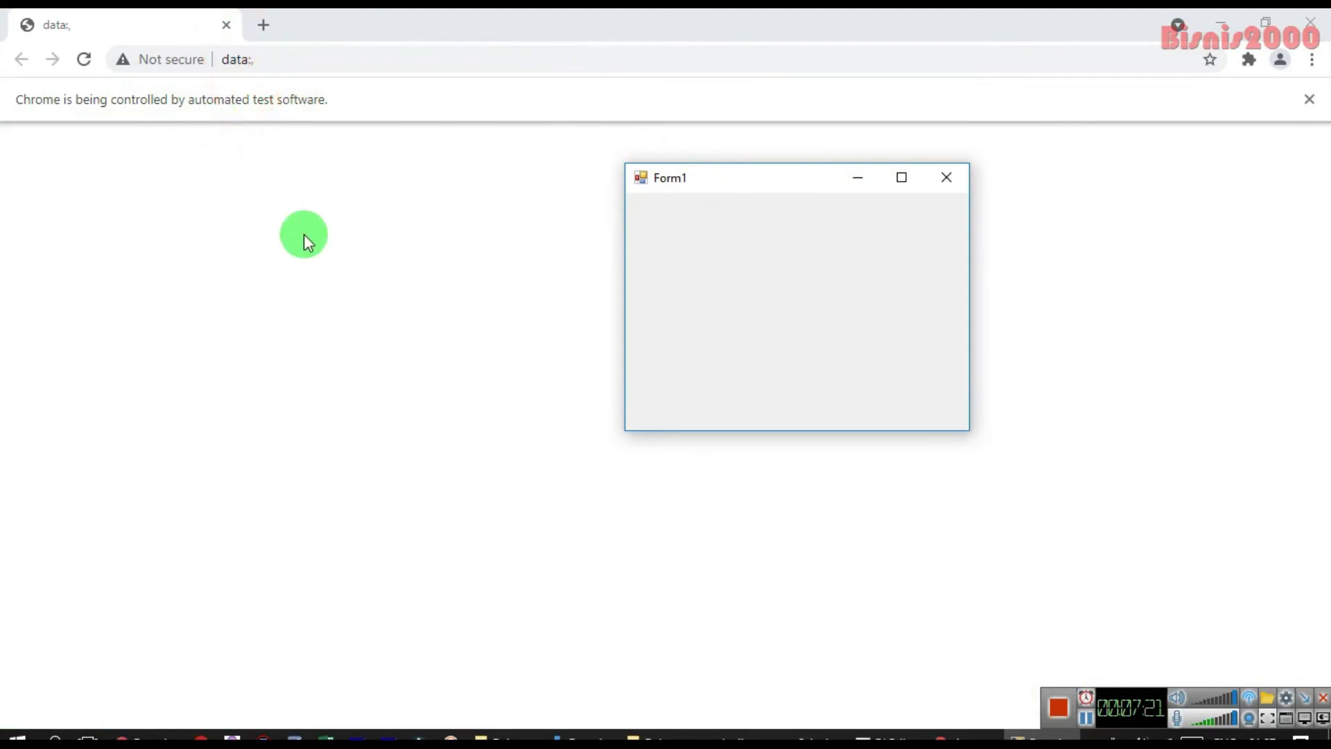
pyautogui.moveTo(719, 184); pyautogui.dragTo(720, 175)
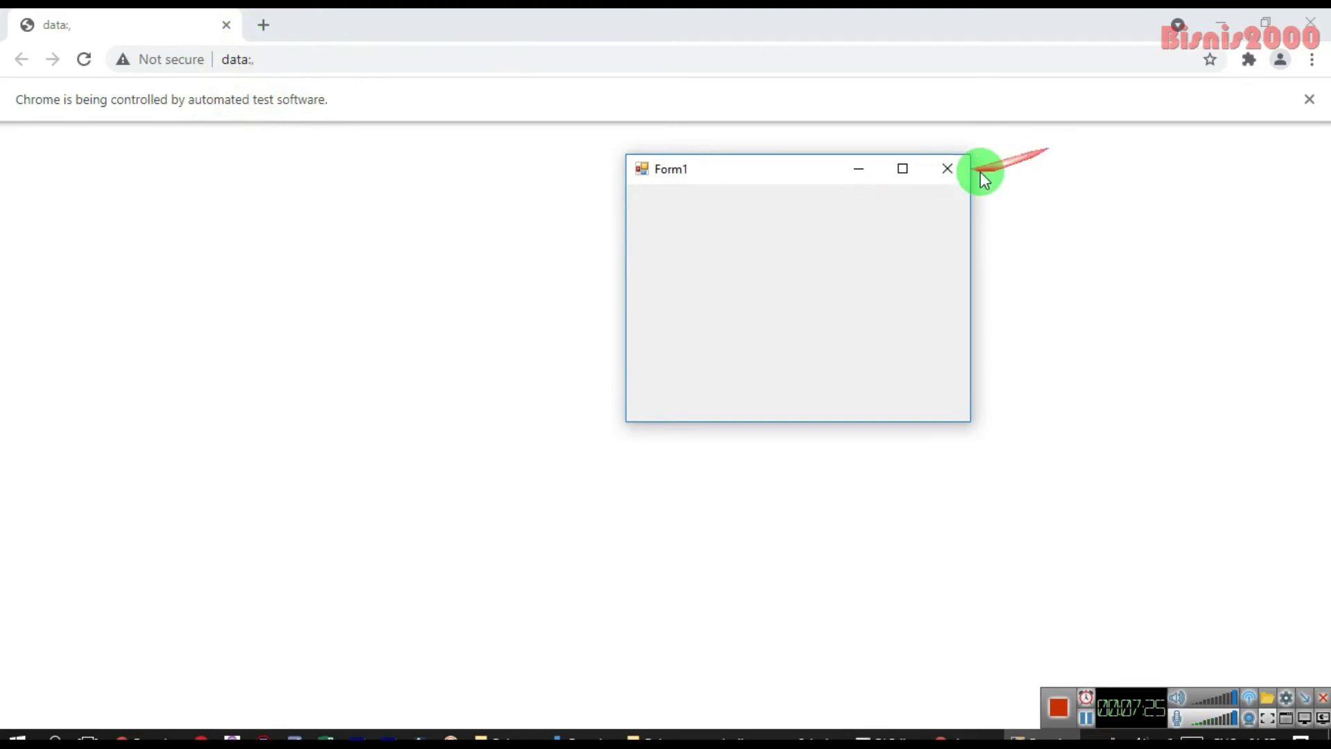
# Step: Close the running Form1, the automated Chrome window and the driver console to end the test run
pyautogui.click(944, 171)
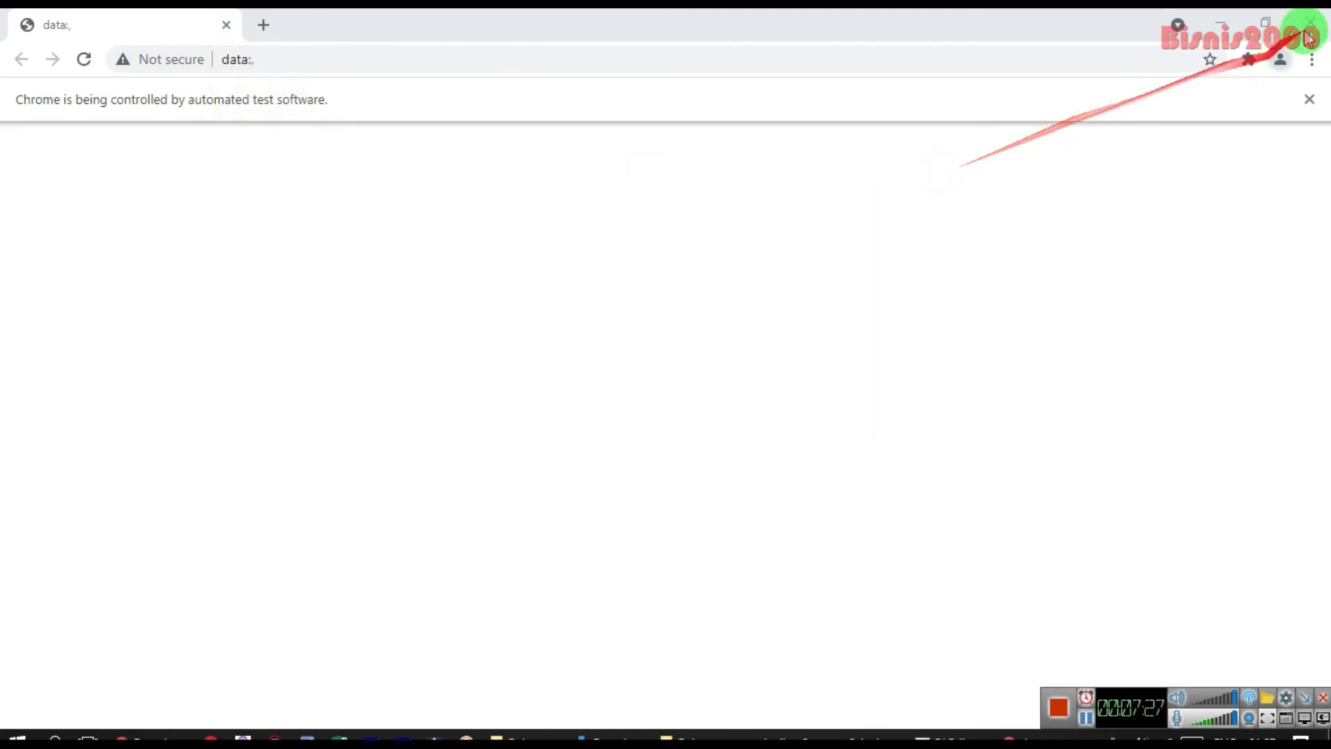
pyautogui.click(1308, 22)
pyautogui.click(1040, 125)
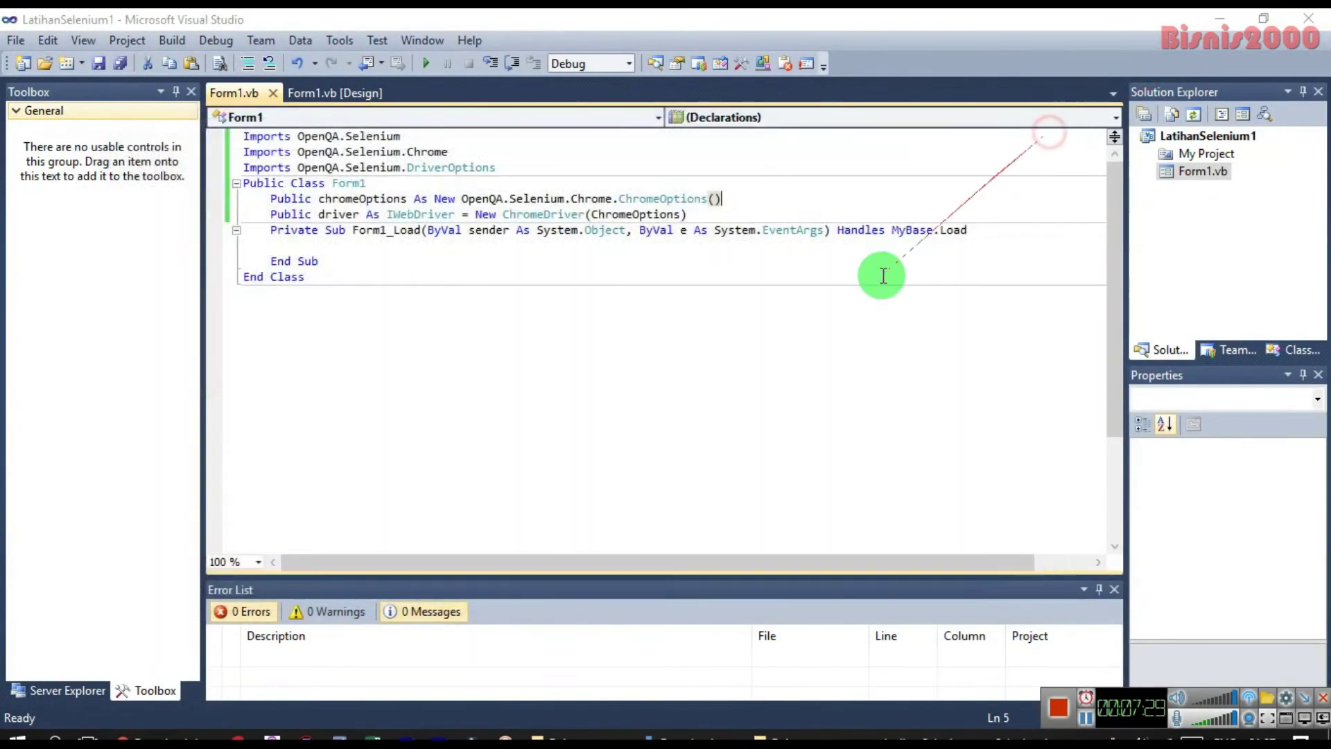
# Step: Draw a wide button in the upper part of Form1's design, extend it slightly leftward and set its text to "Buka Google"
pyautogui.click(320, 93)
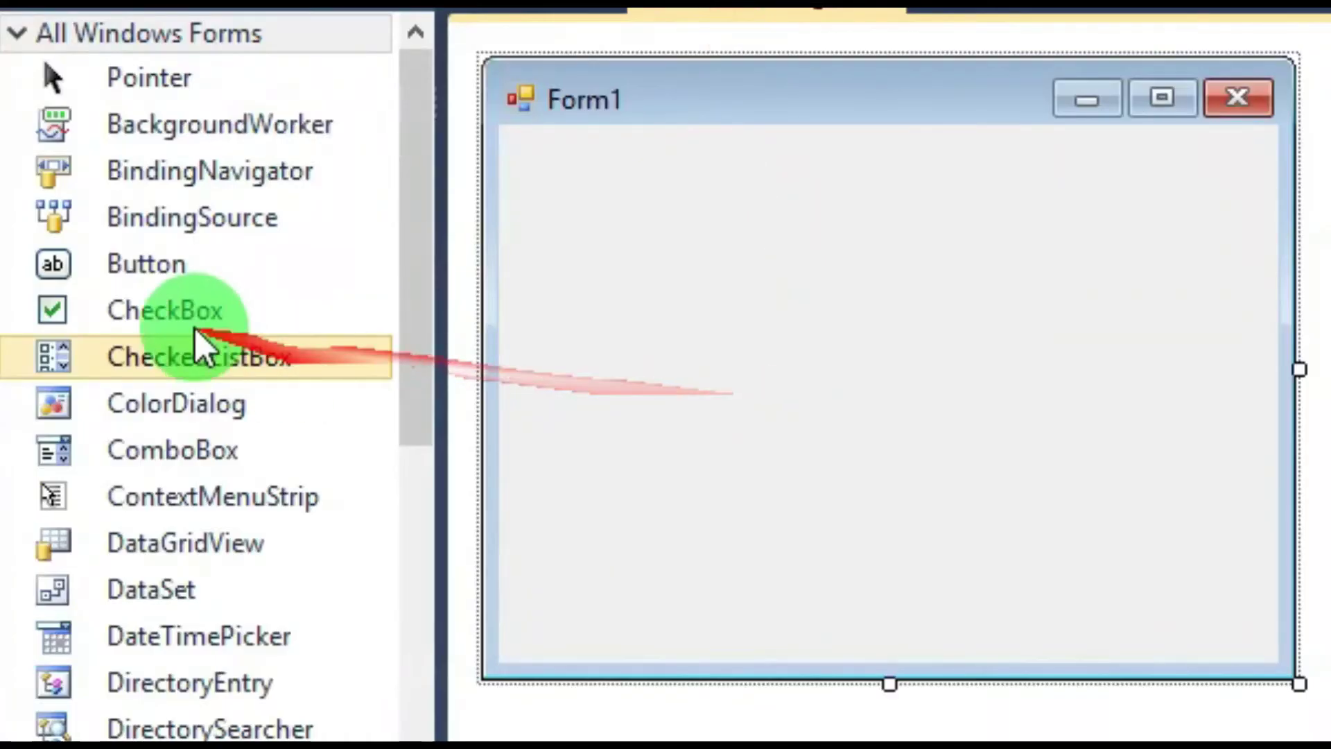
pyautogui.click(74, 186)
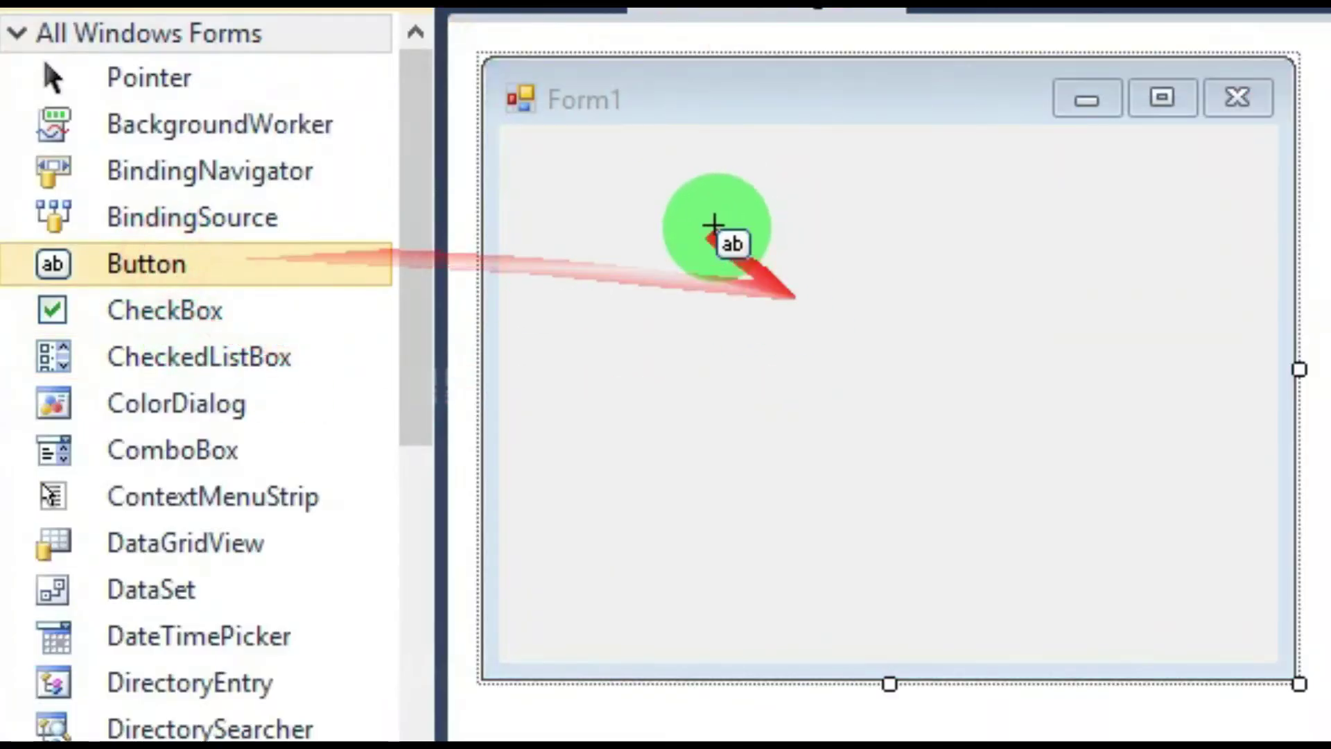
pyautogui.moveTo(714, 224); pyautogui.dragTo(1121, 293)
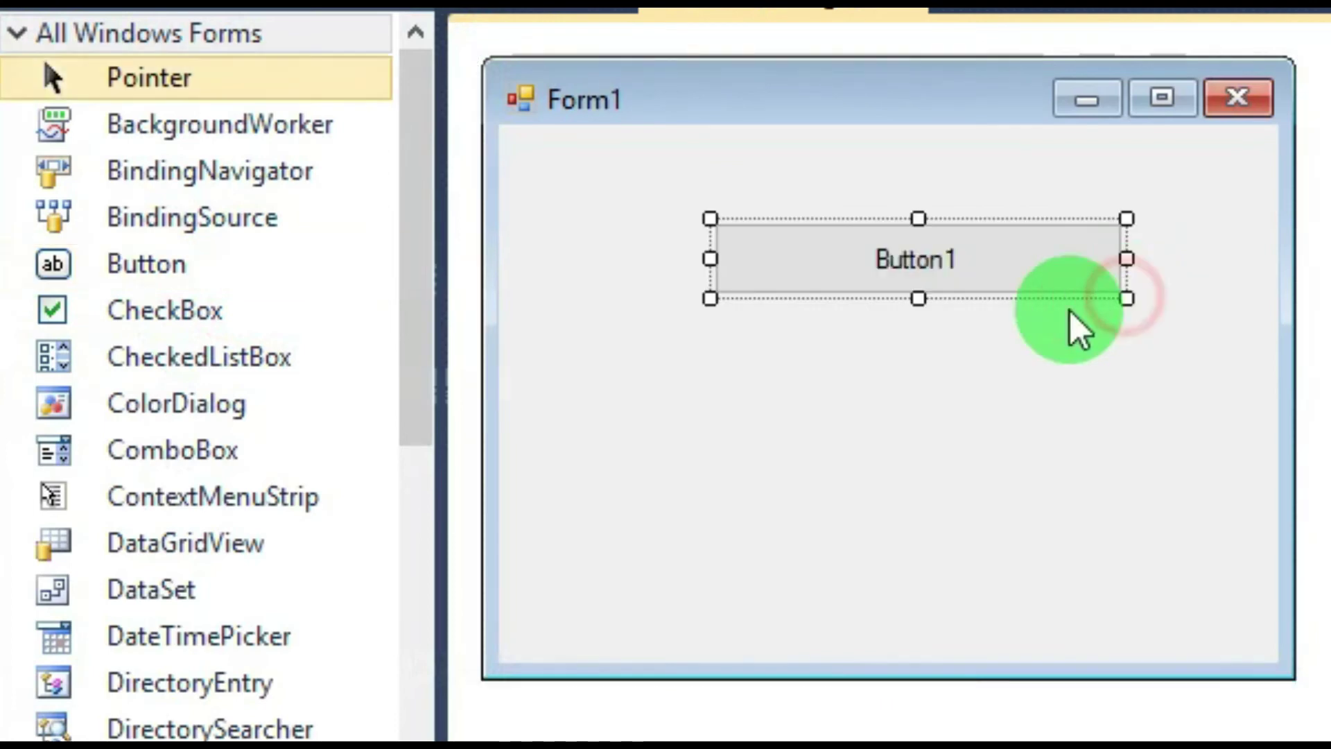
pyautogui.moveTo(707, 260); pyautogui.dragTo(668, 261)
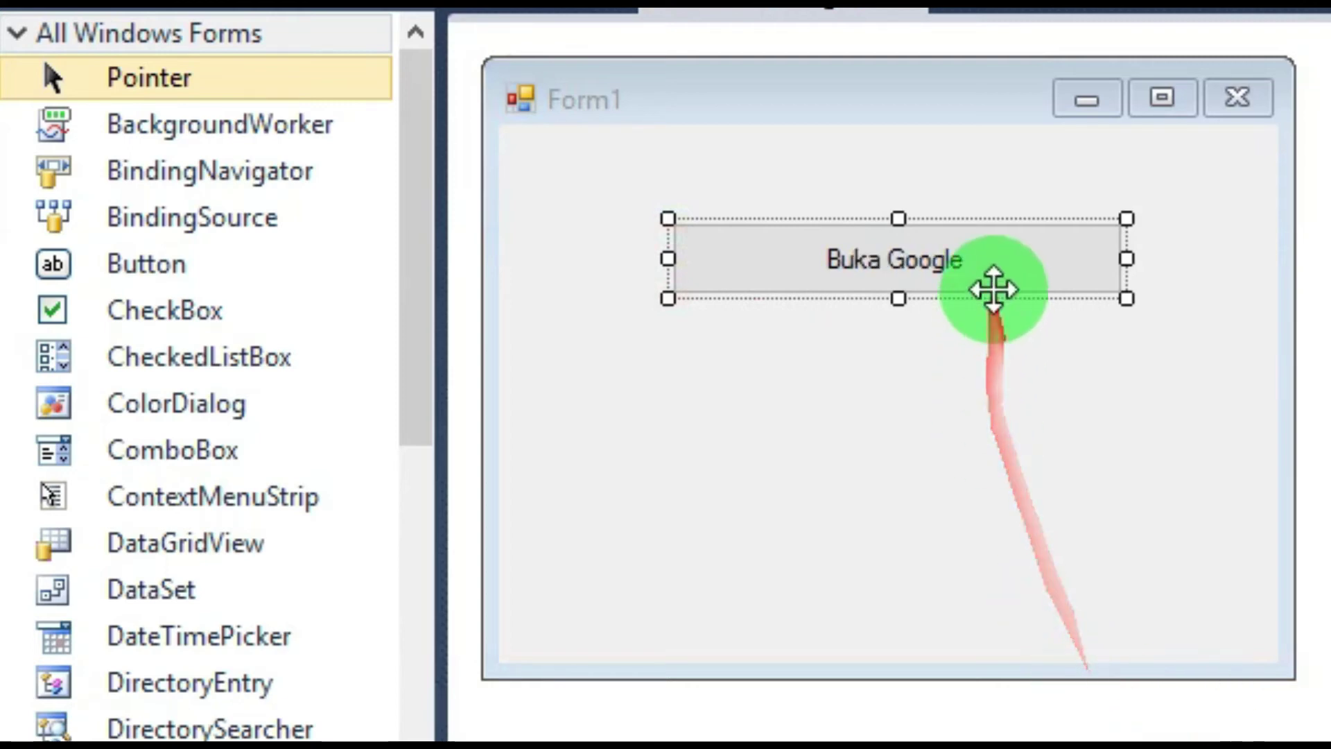
# Step: Duplicate the "Buka Google" button, place the copy below it and set the copy's text to "Buka Bisnis2000.com"
pyautogui.click(989, 266)
pyautogui.click(942, 488)
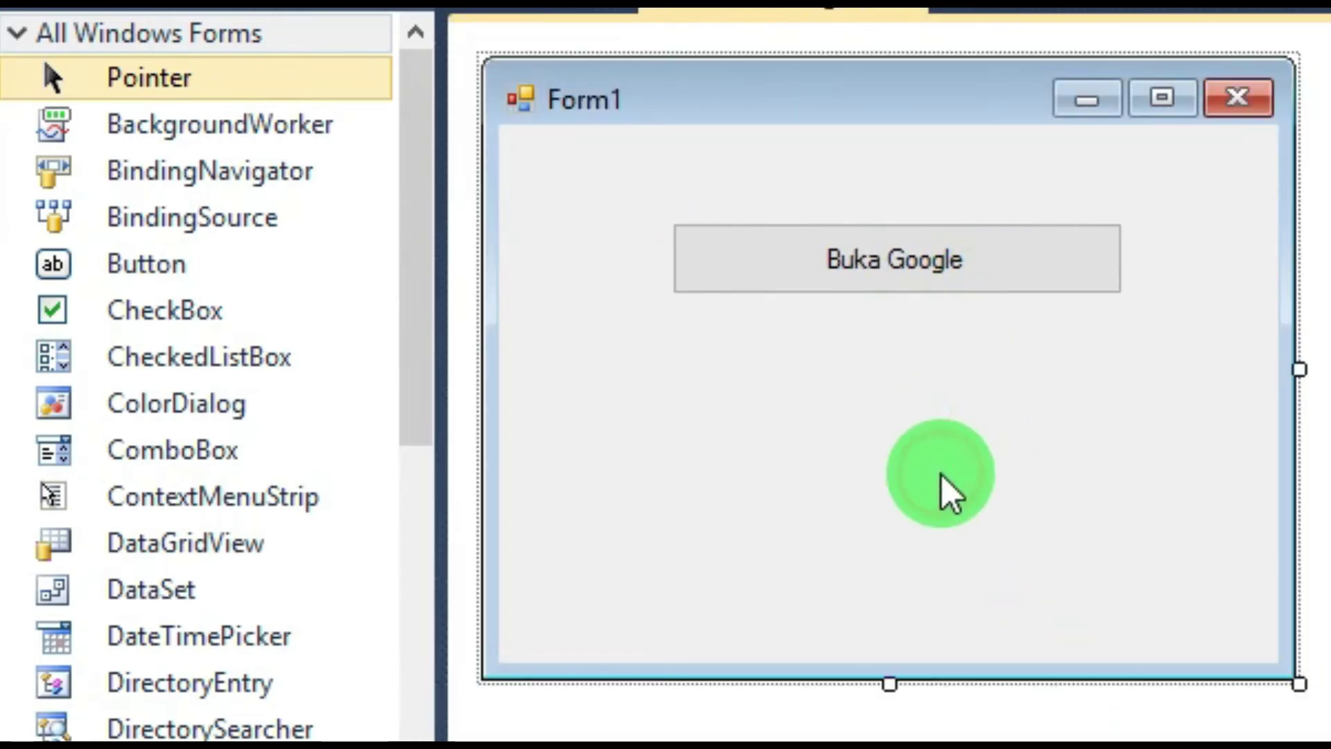
pyautogui.hotkey('ctrl', 'v')
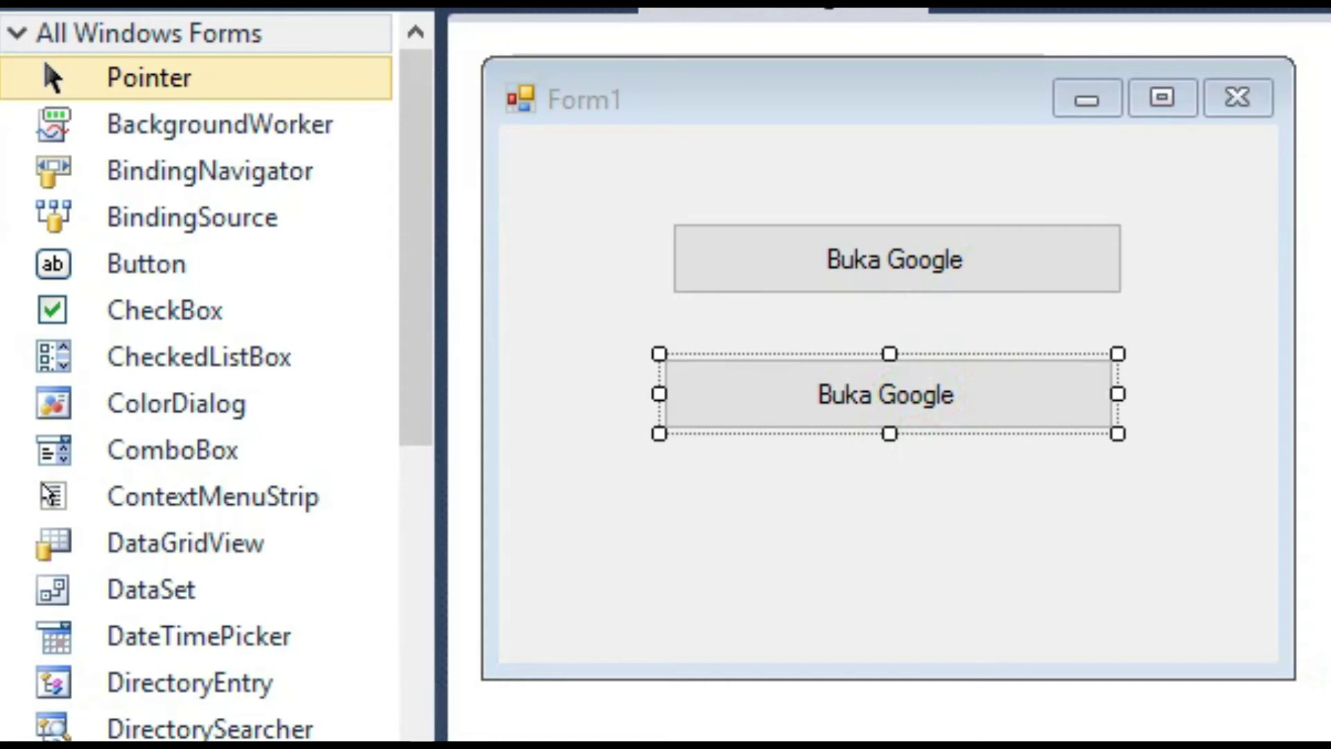
pyautogui.press('Return')
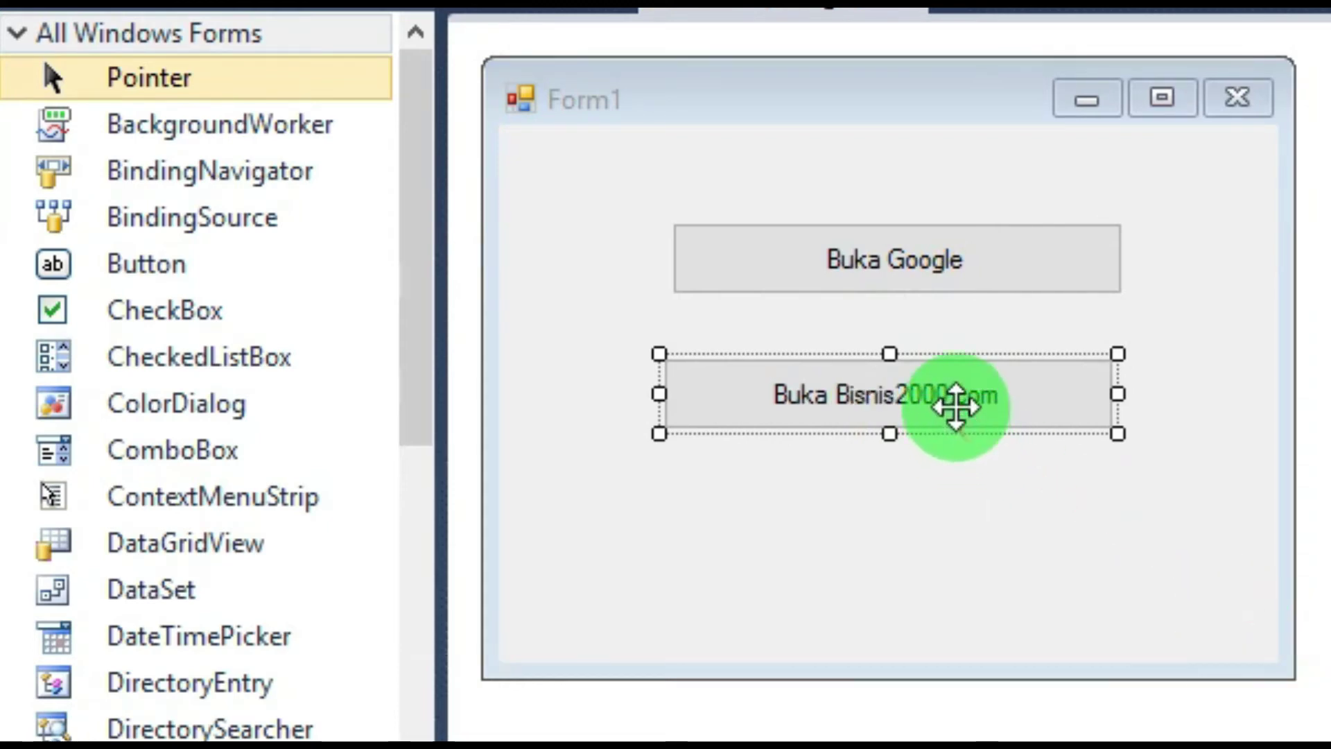
# Step: Switch to the Selenium1 project and copy the driver.Navigate().GoToUrl line from the "Open WhatsApp Web" button's click handler
pyautogui.press('F5')
pyautogui.click(973, 406)
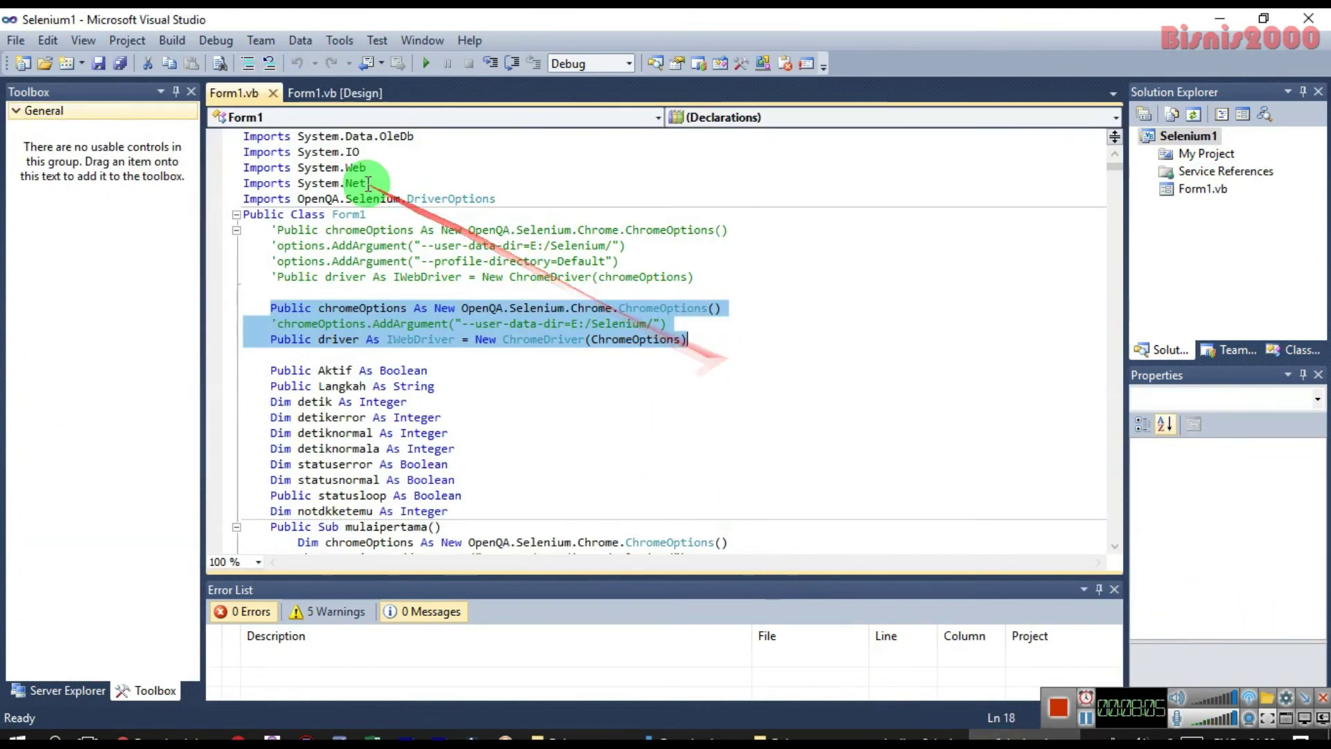
pyautogui.click(303, 92)
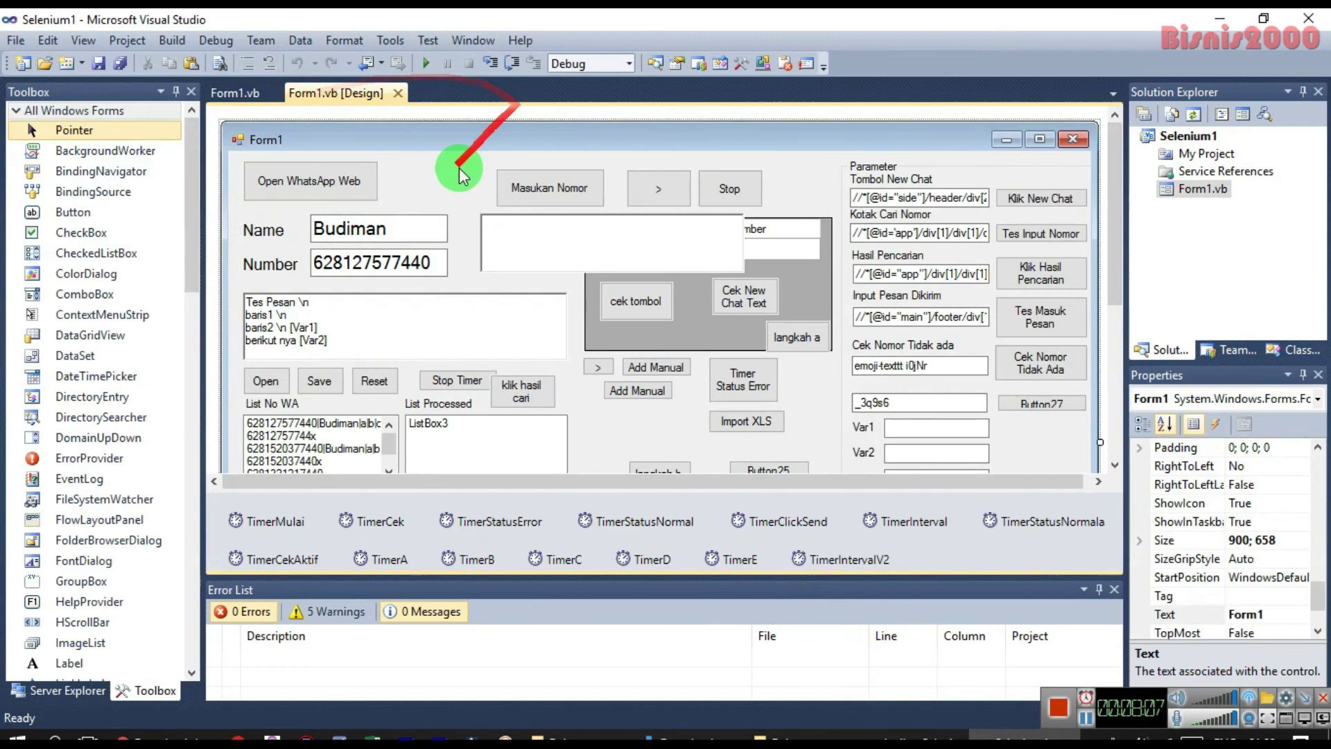
pyautogui.doubleClick(333, 182)
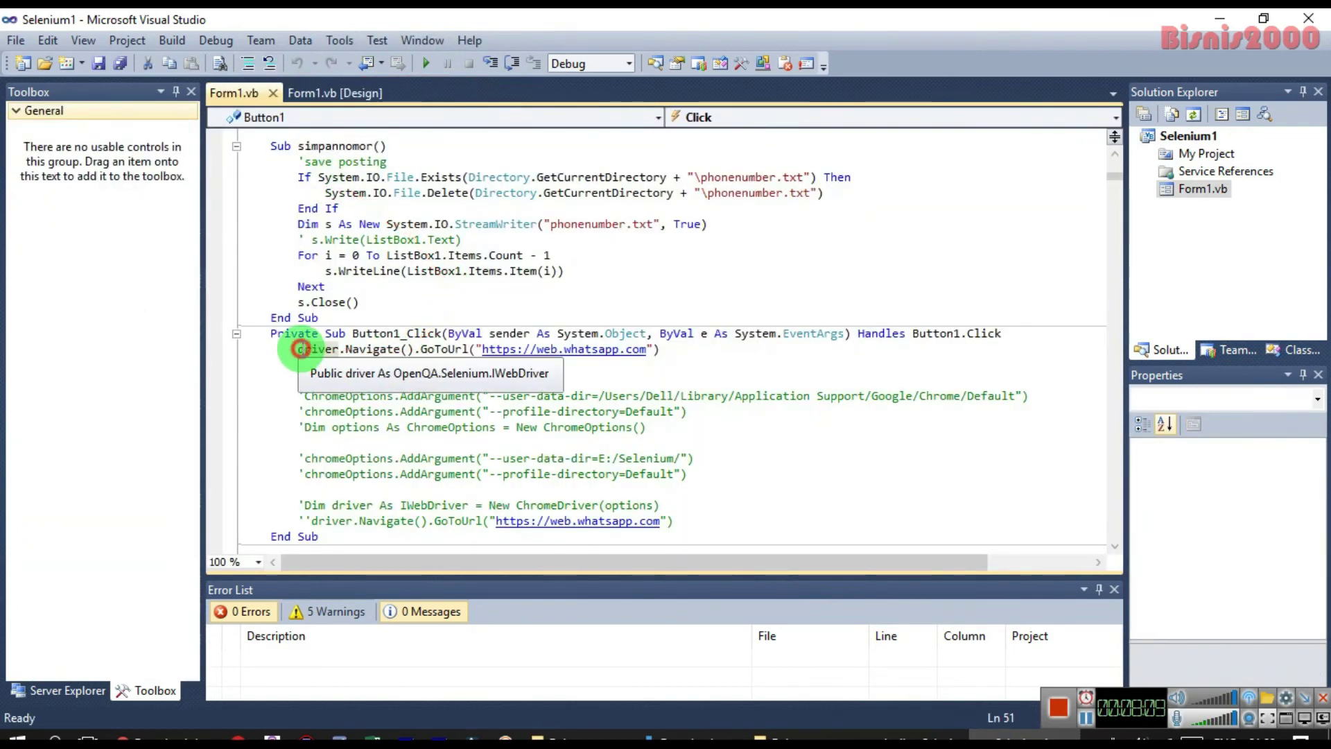
pyautogui.moveTo(300, 349); pyautogui.dragTo(674, 350)
pyautogui.hotkey('ctrl', 'c')
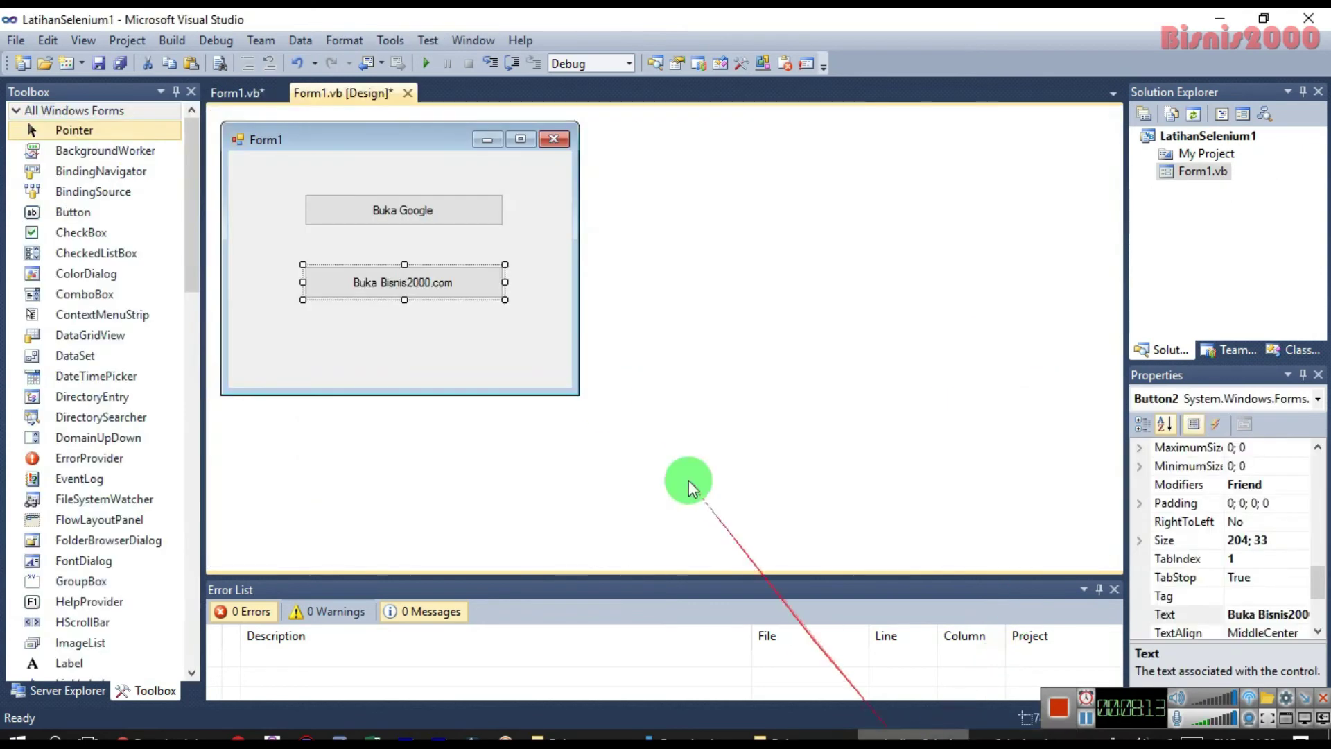
pyautogui.doubleClick(403, 210)
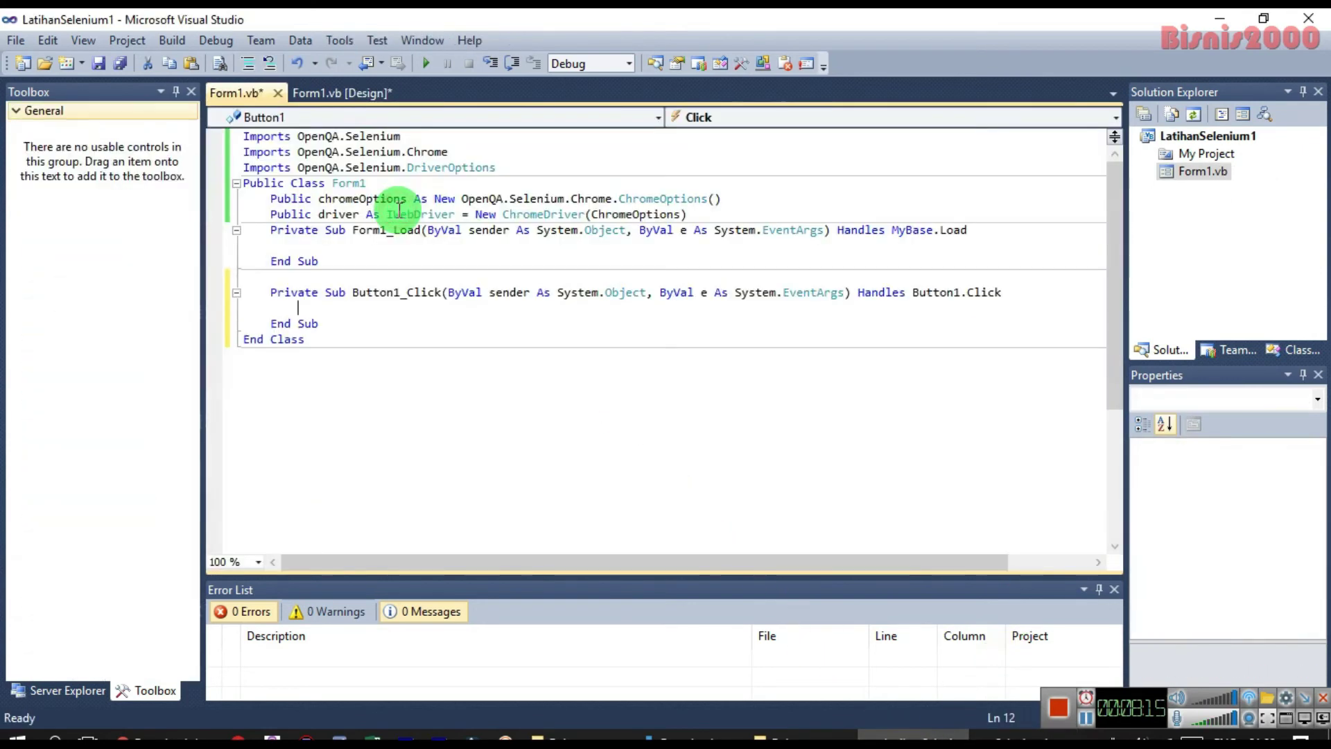
pyautogui.hotkey('ctrl', 'v')
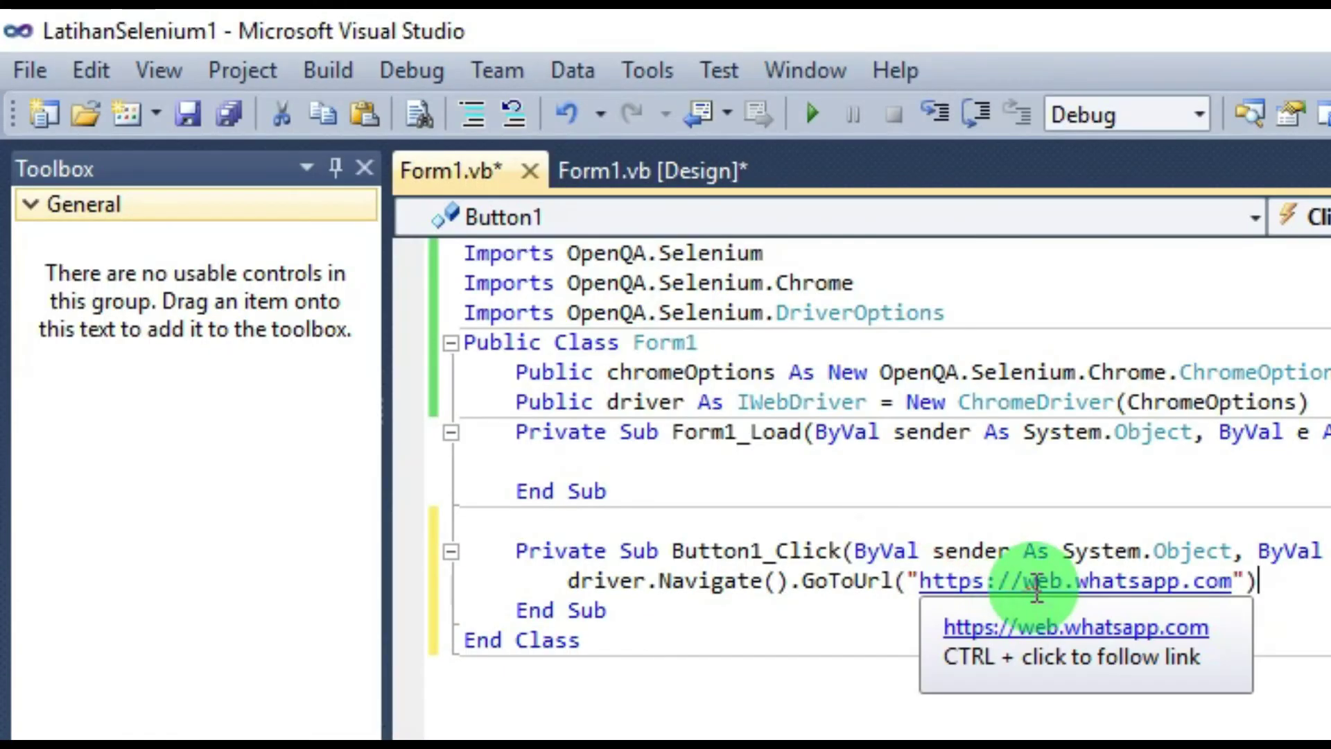
pyautogui.moveTo(1024, 582); pyautogui.dragTo(1172, 581)
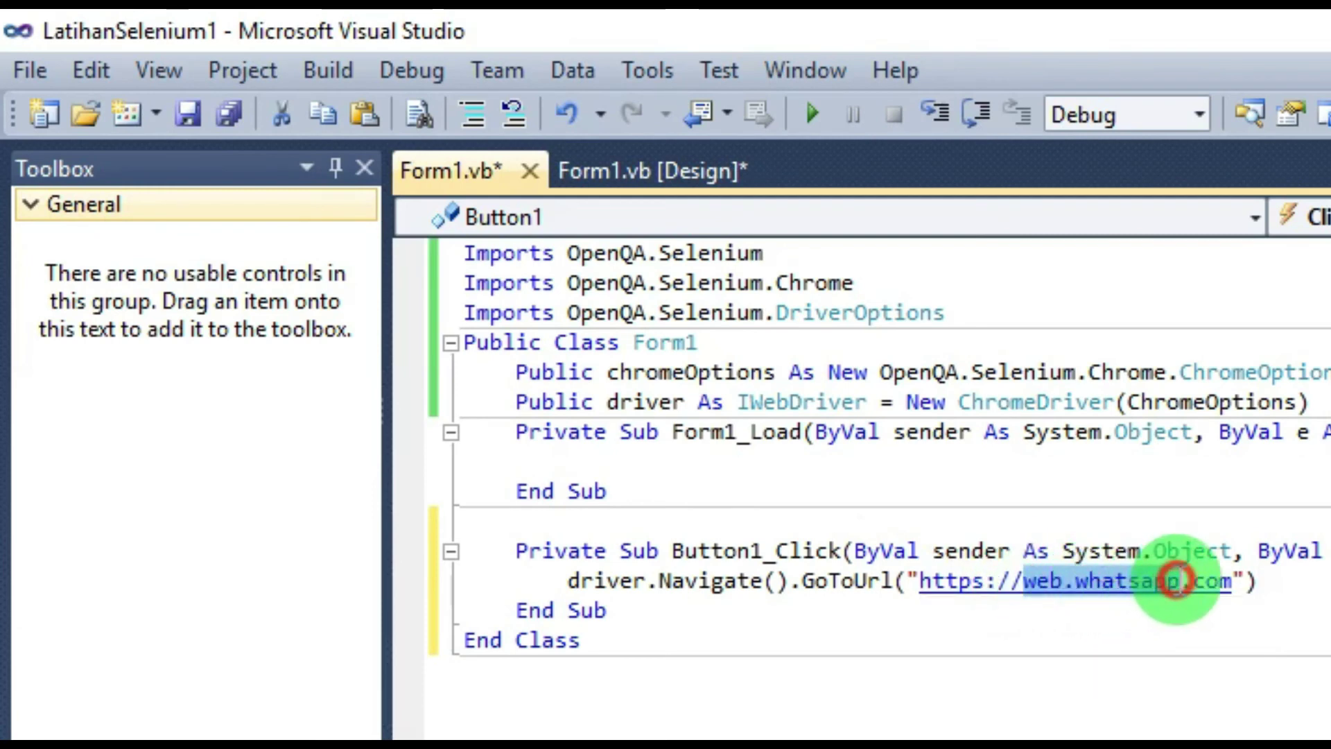
pyautogui.write('go')
pyautogui.press('BackSpace')
pyautogui.press('BackSpace')
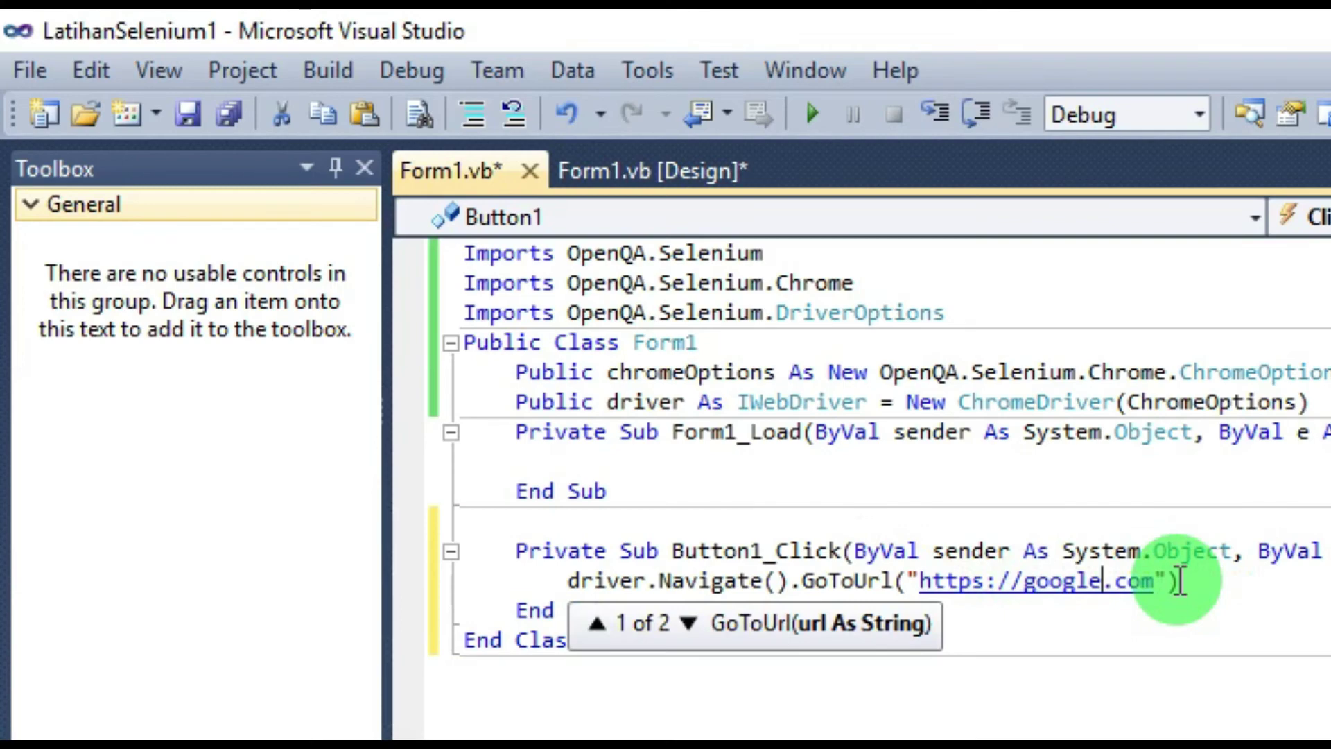
pyautogui.click(1212, 610)
pyautogui.click(667, 174)
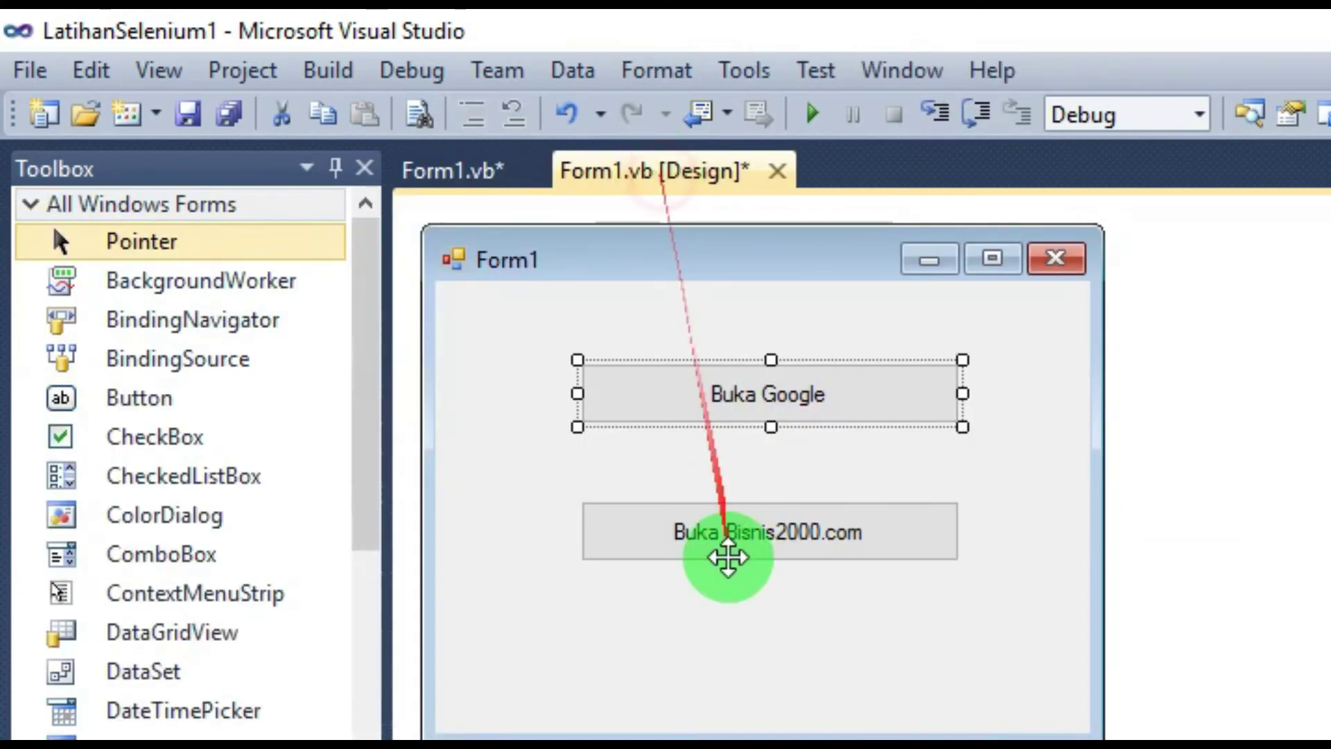
pyautogui.doubleClick(728, 557)
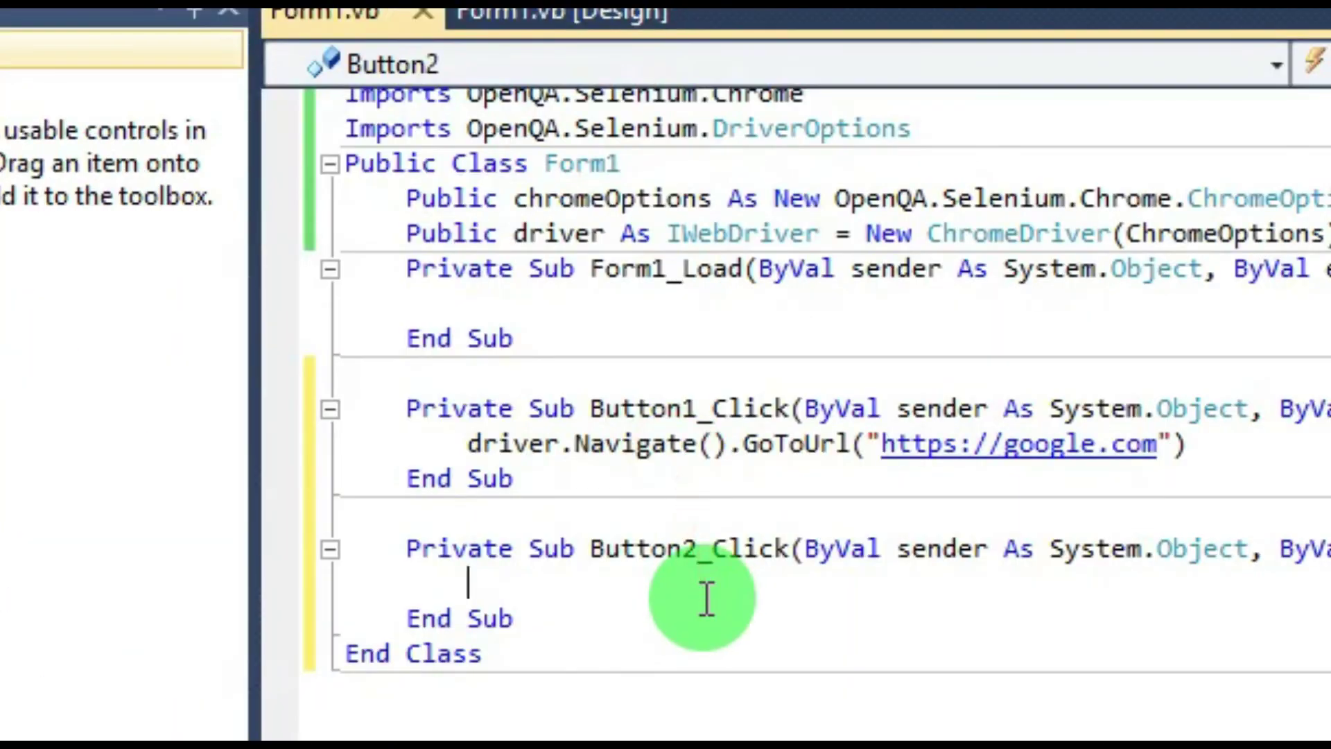
pyautogui.hotkey('ctrl', 'v')
pyautogui.moveTo(1004, 585); pyautogui.dragTo(1188, 585)
pyautogui.write('bisnis')
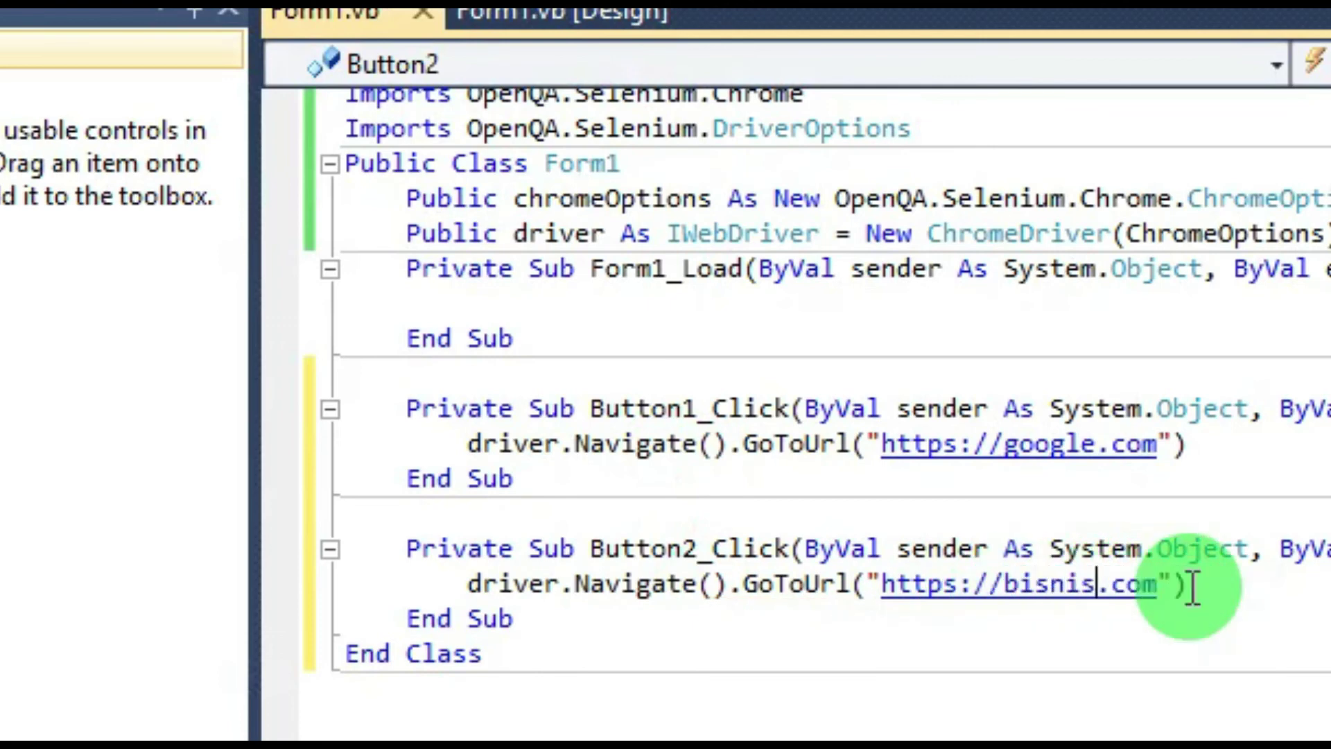
pyautogui.write('2000')
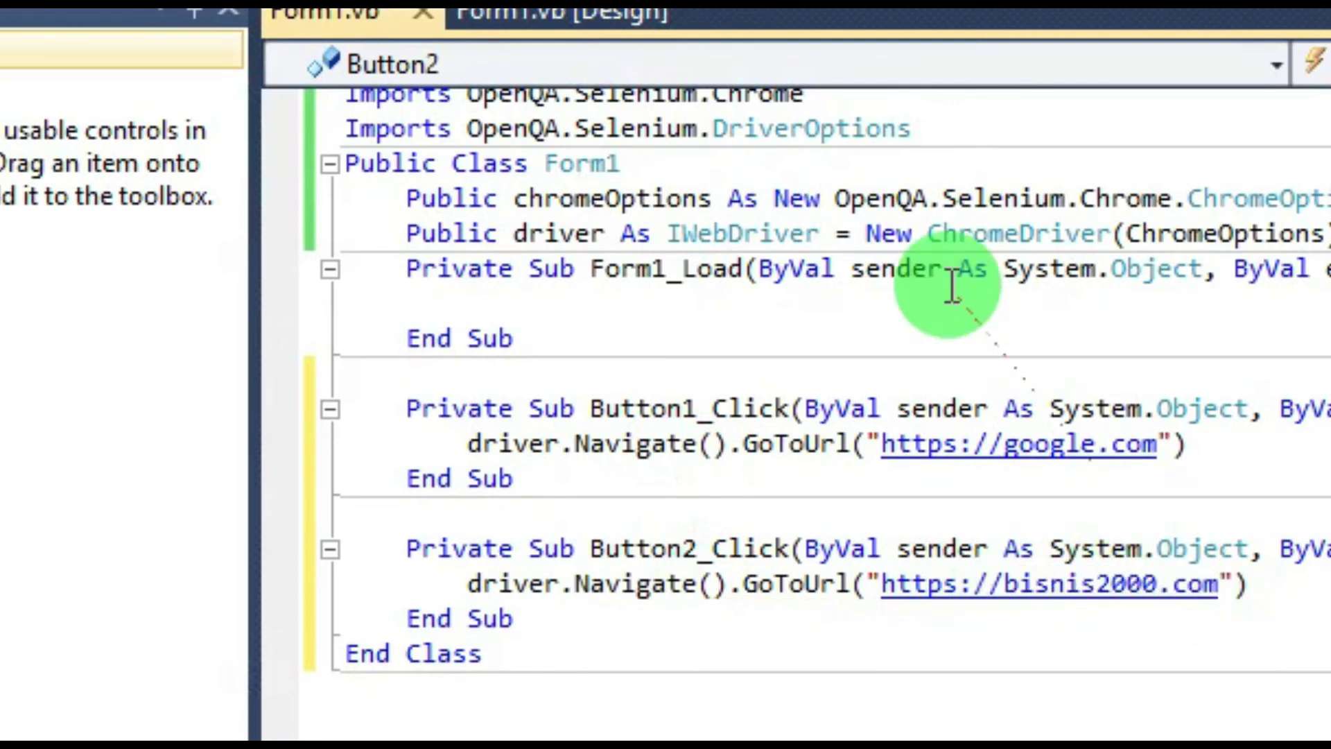
# Step: Run the project, move Form1 clear of the Chrome page and test the "Buka Google" and "Buka Bisnis2000.com" buttons
pyautogui.click(420, 62)
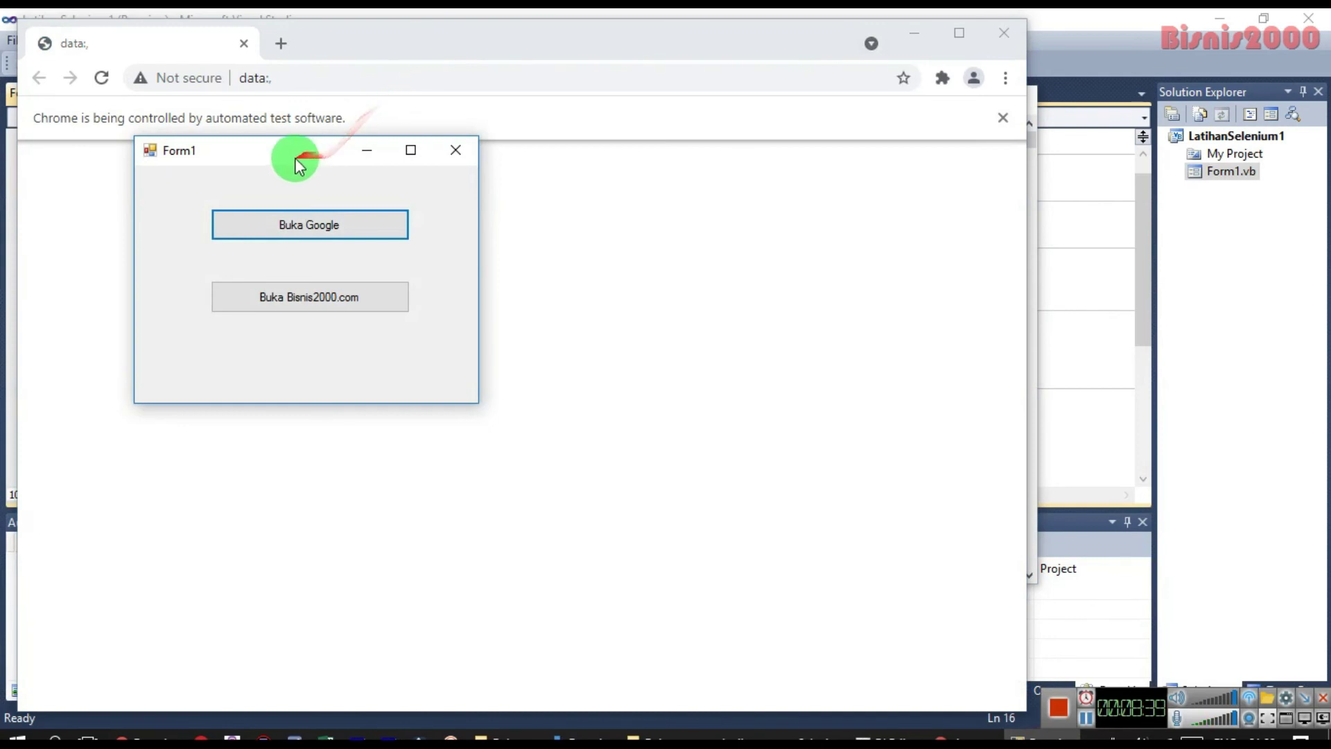
pyautogui.moveTo(301, 160); pyautogui.dragTo(794, 198)
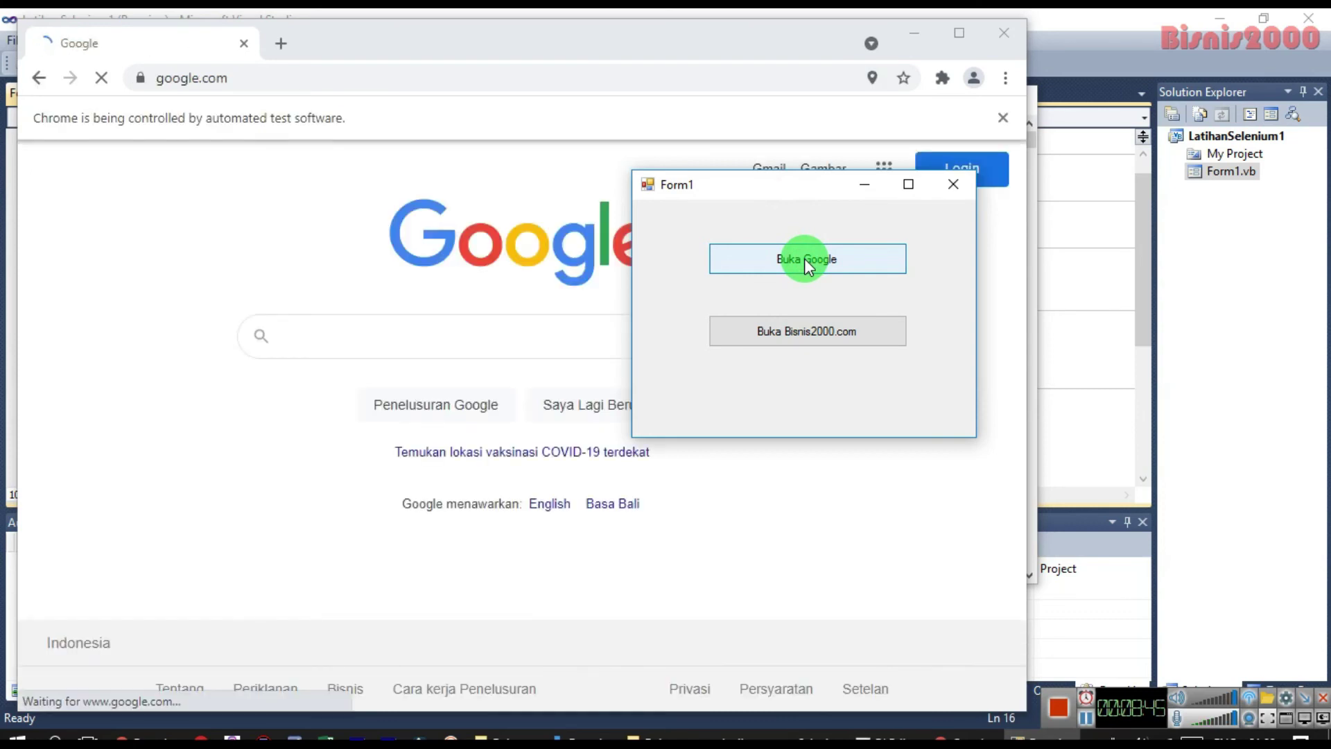
pyautogui.moveTo(758, 188); pyautogui.dragTo(980, 159)
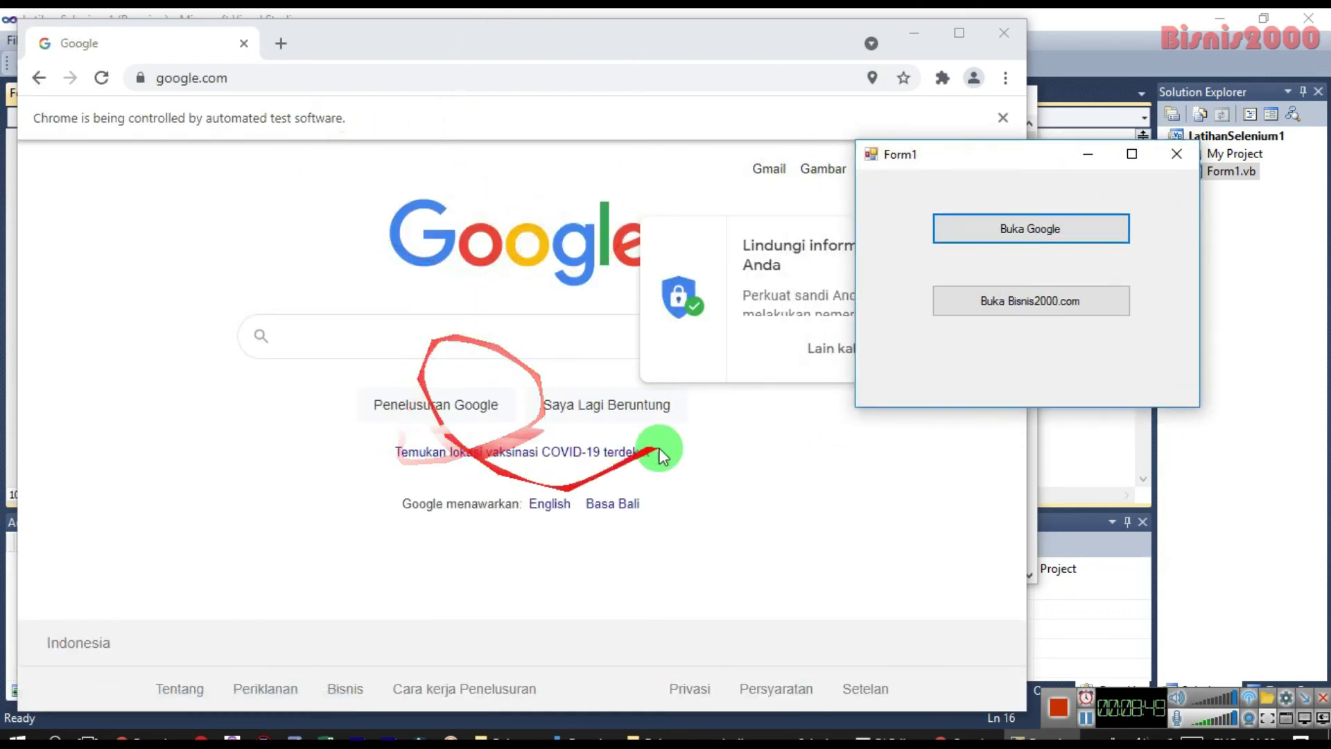
pyautogui.click(1009, 306)
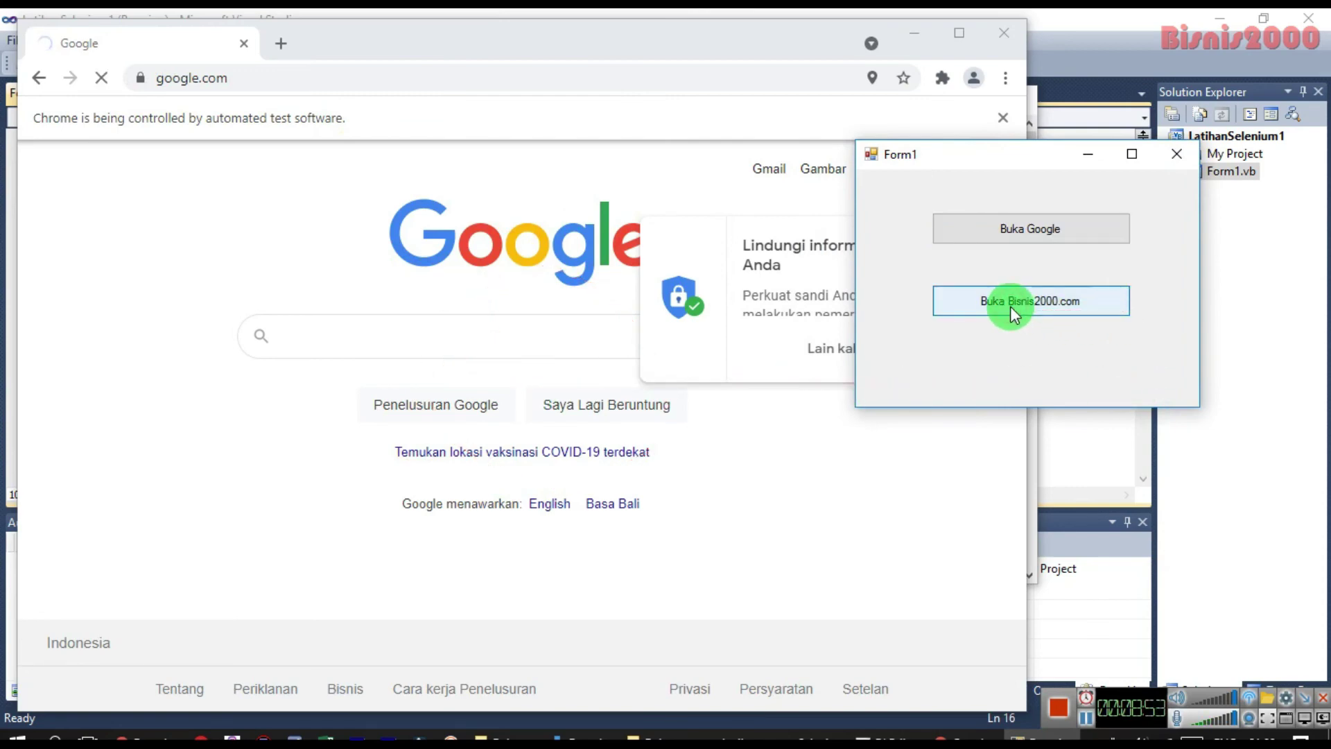